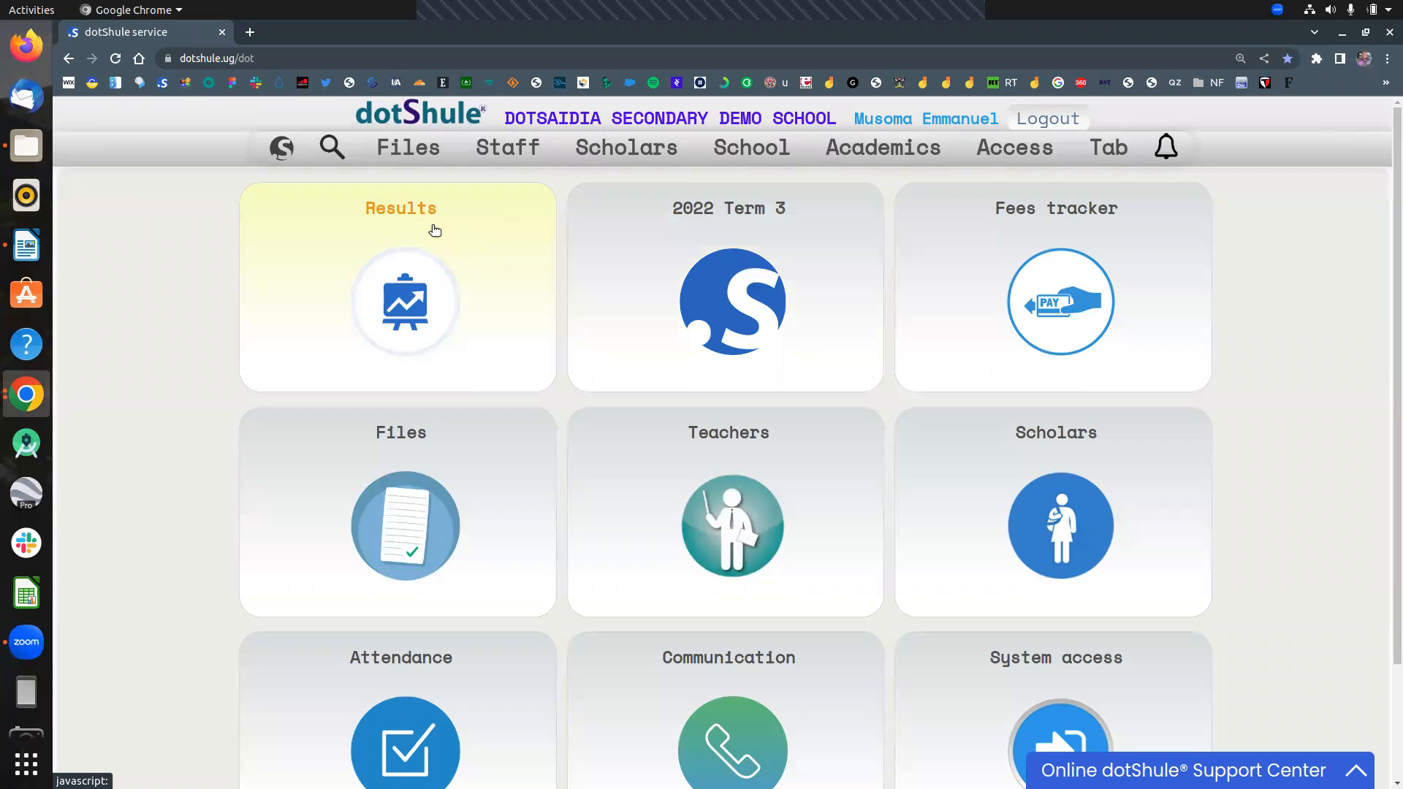
# Step: Open the academic results options and expand the teacher subjects marks/scores entry form
pyautogui.moveTo(888, 150)
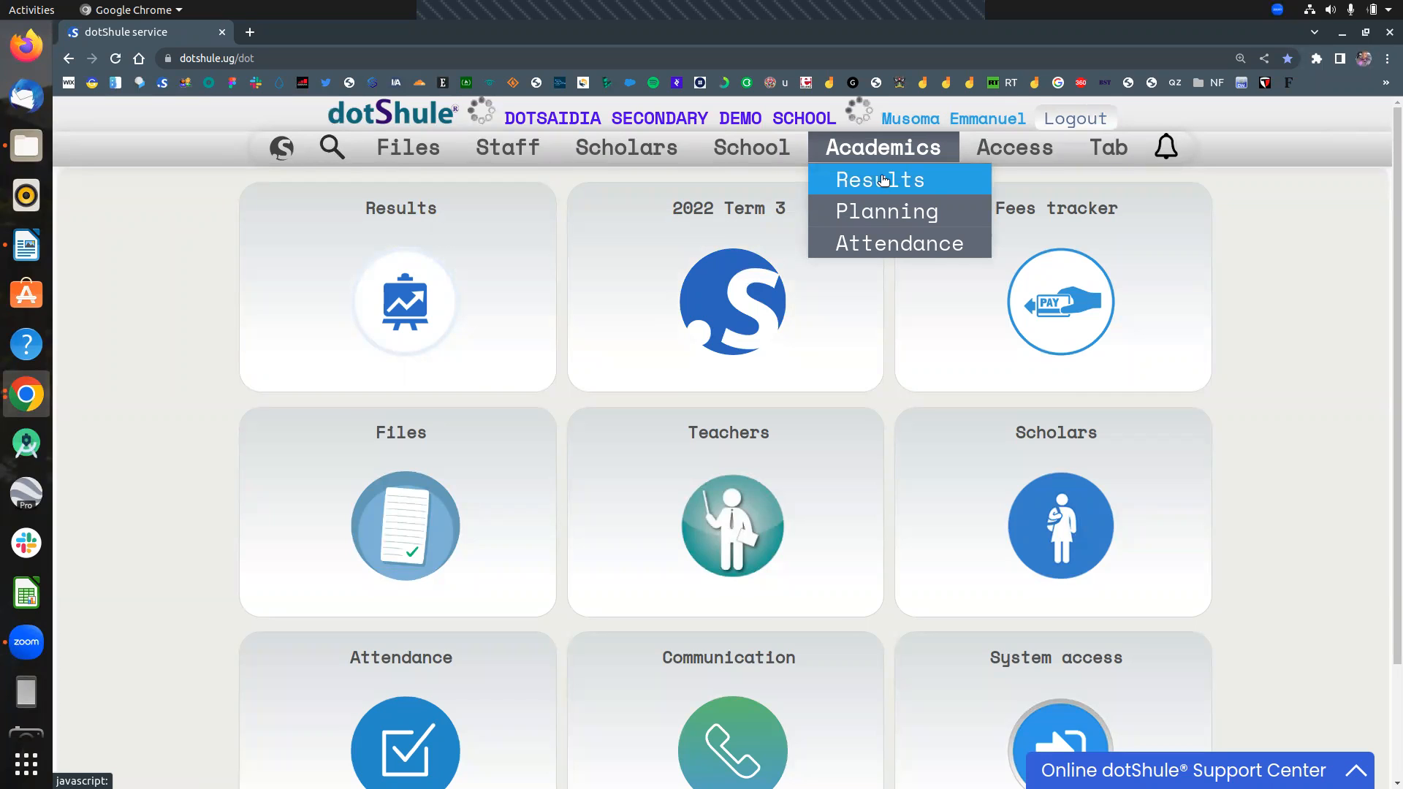
pyautogui.click(883, 180)
pyautogui.scroll(-1, 1390, 381)
pyautogui.scroll(-15, 1390, 380)
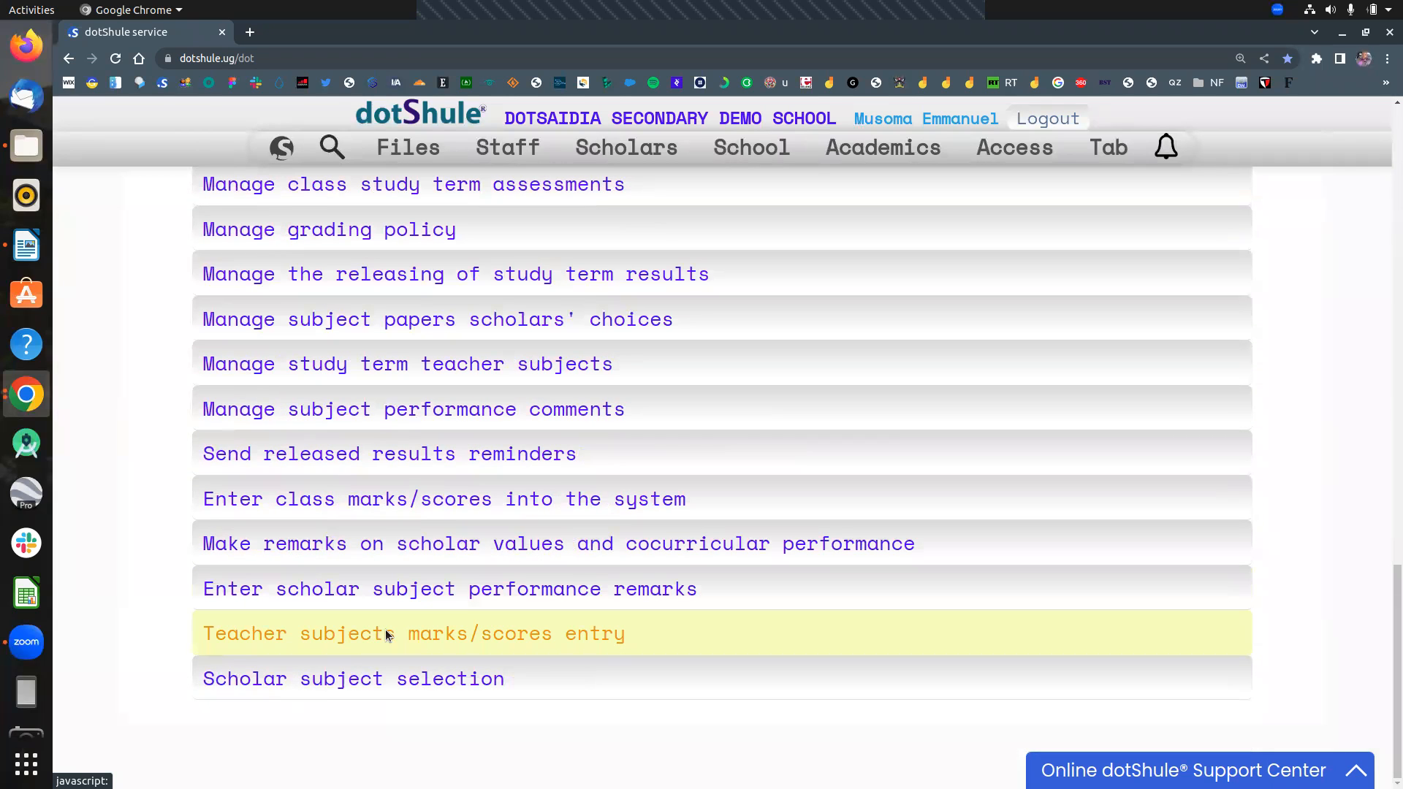
pyautogui.click(531, 633)
pyautogui.moveTo(1388, 561); pyautogui.dragTo(1391, 663)
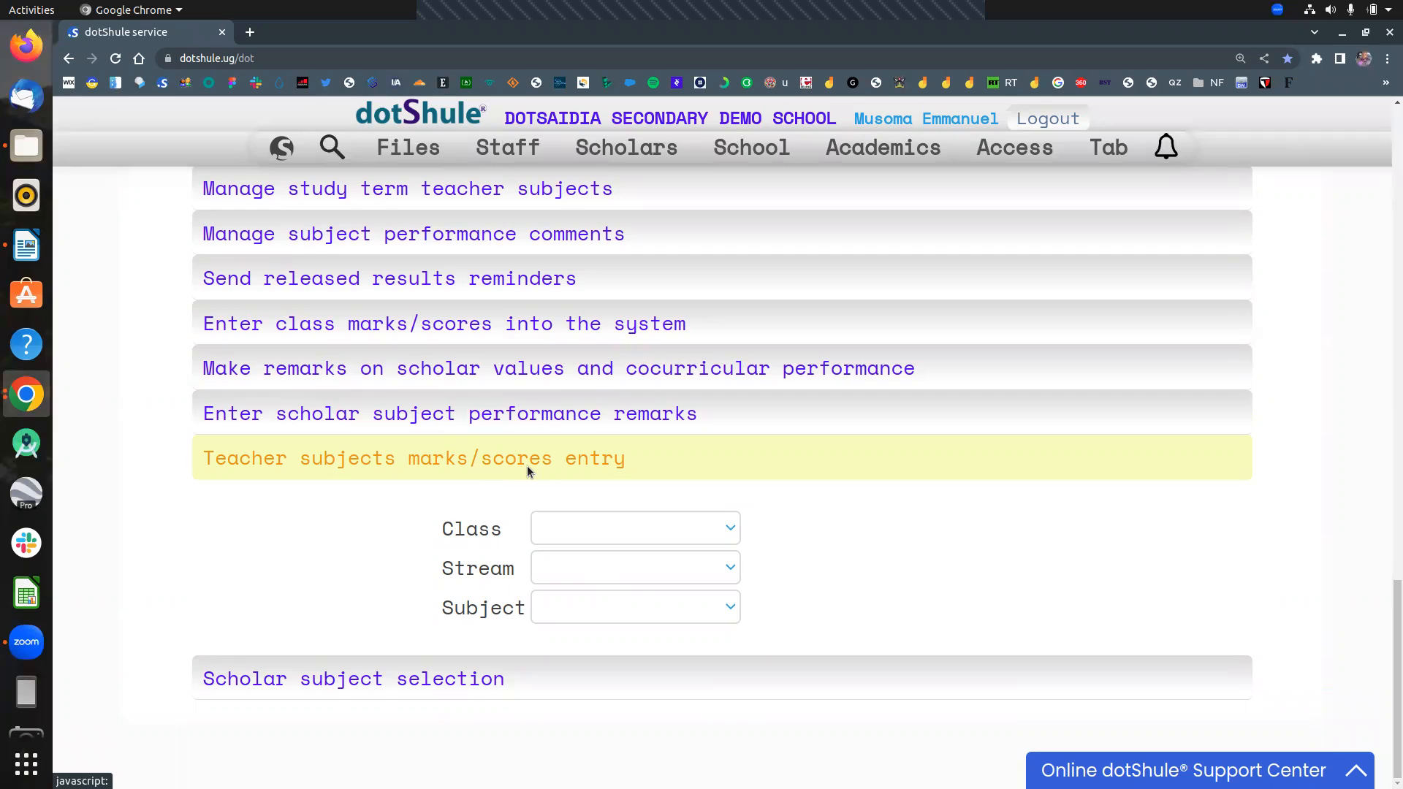
# Step: Set the class to S.1 and the stream to S.1A for the marks entry
pyautogui.click(558, 531)
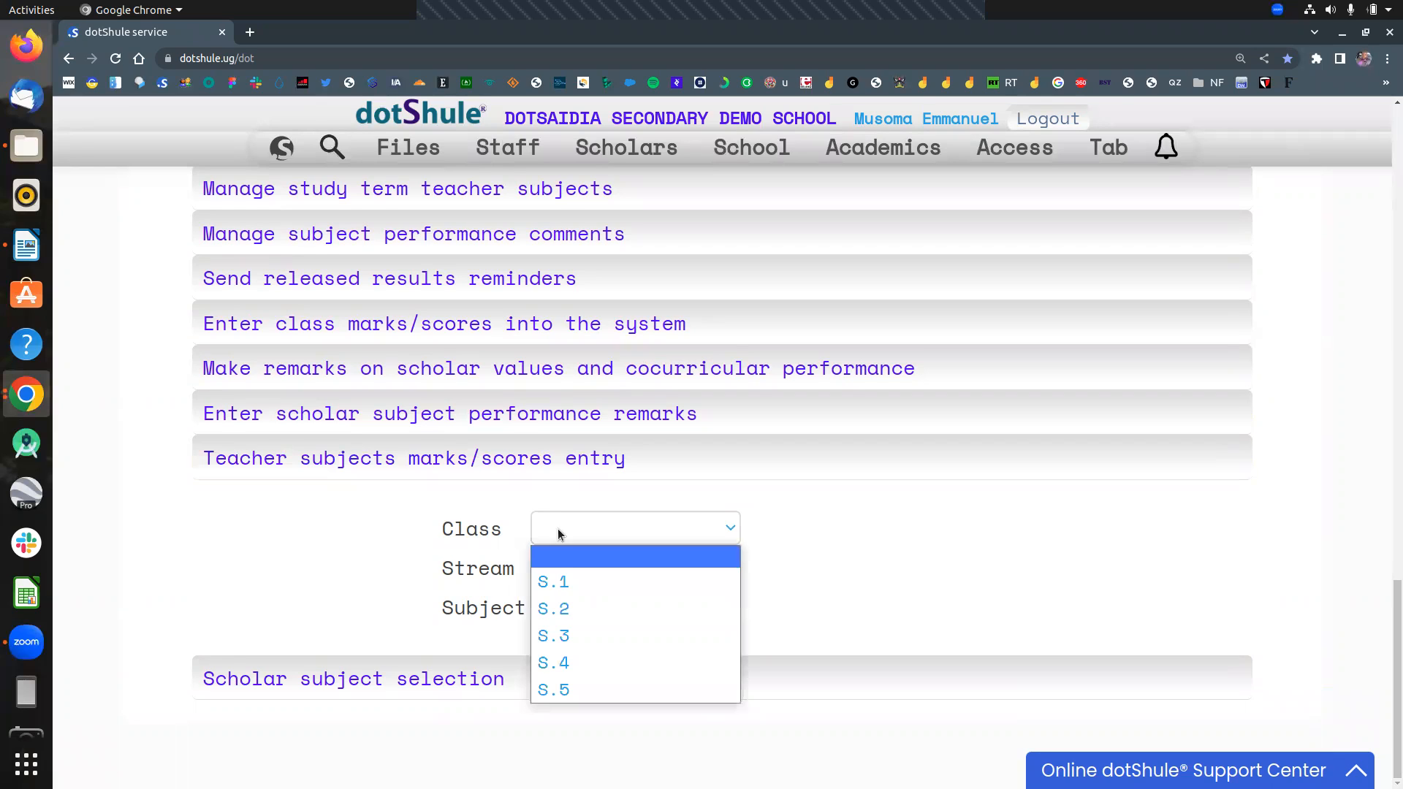
pyautogui.click(558, 589)
pyautogui.click(565, 570)
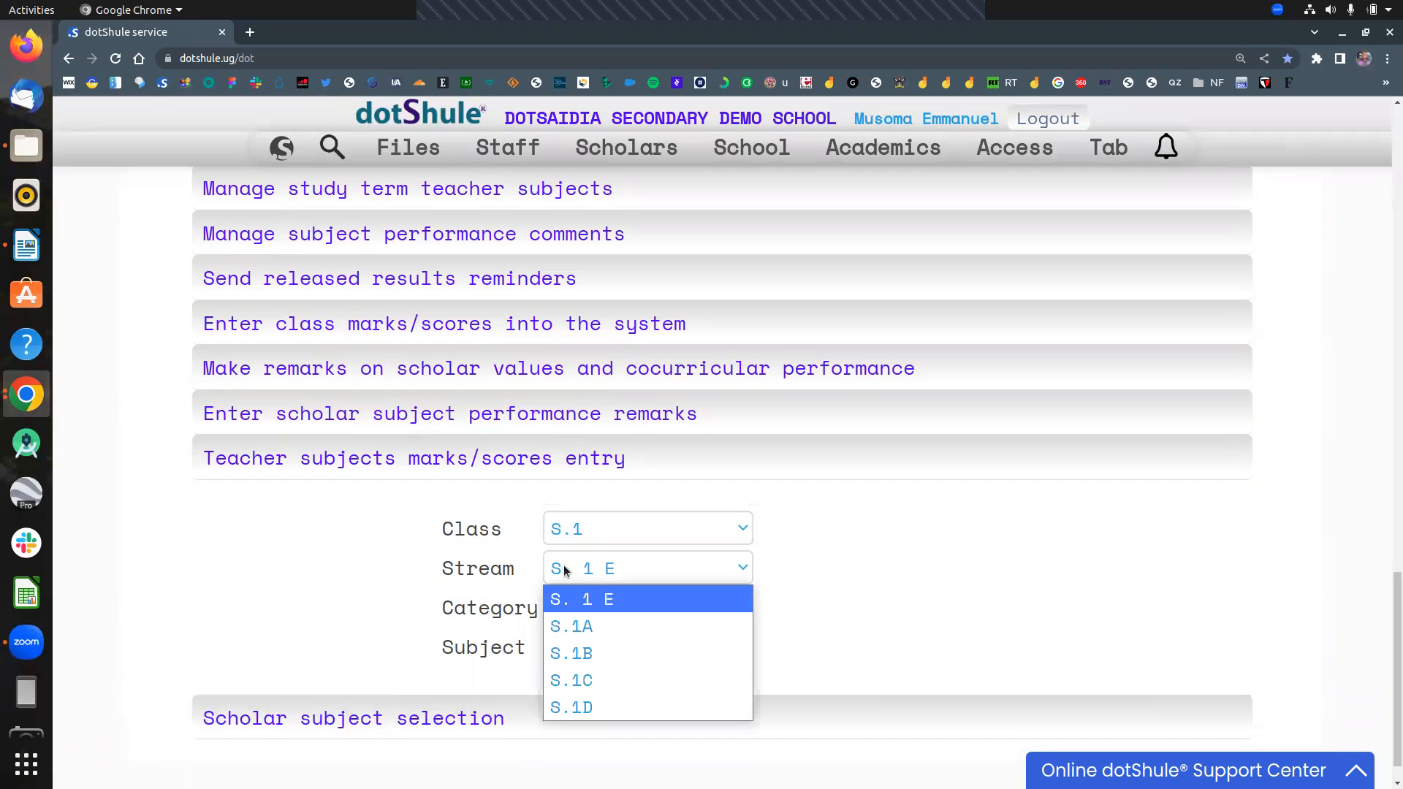
pyautogui.click(585, 628)
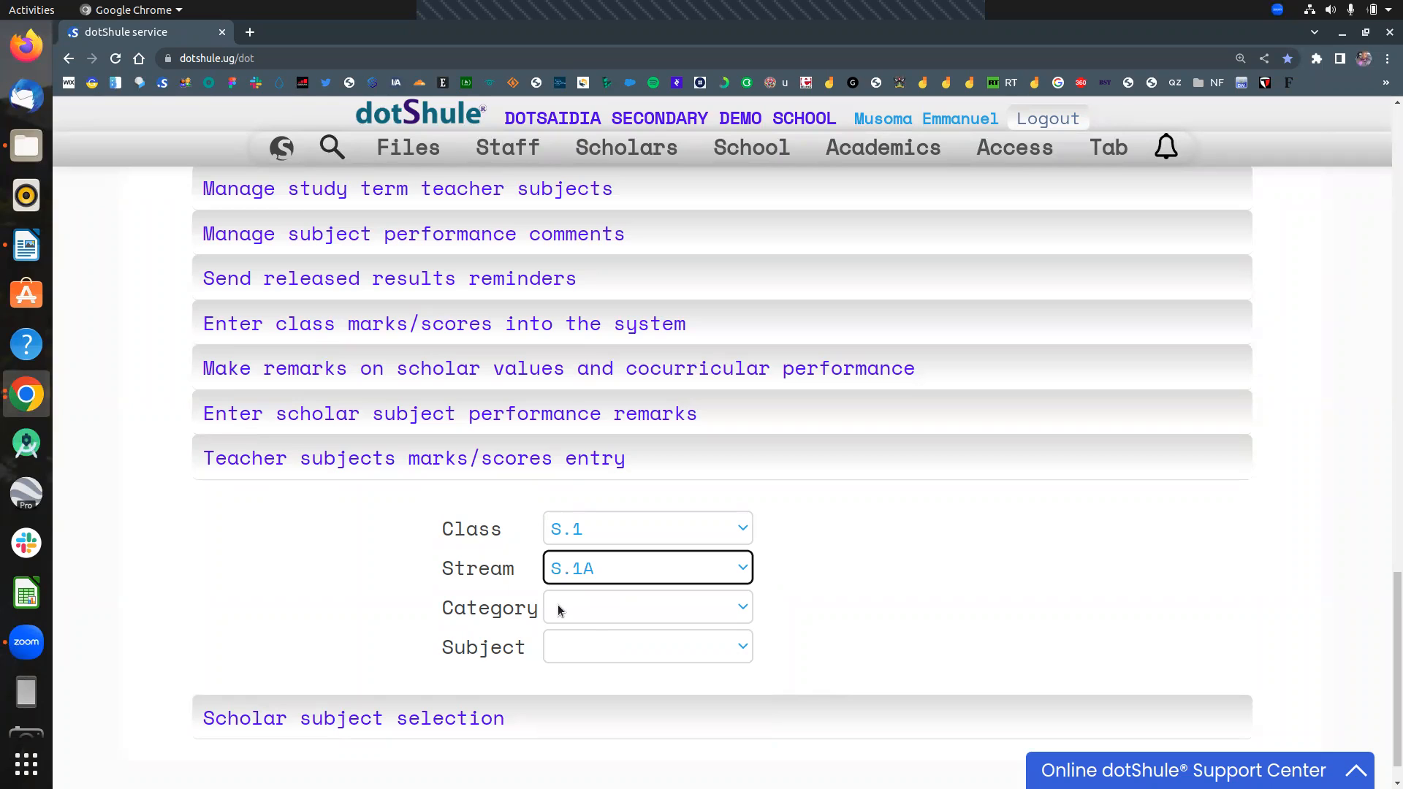
# Step: Choose TOPIC AOI as the category and AGRICULTURE as the subject
pyautogui.click(558, 610)
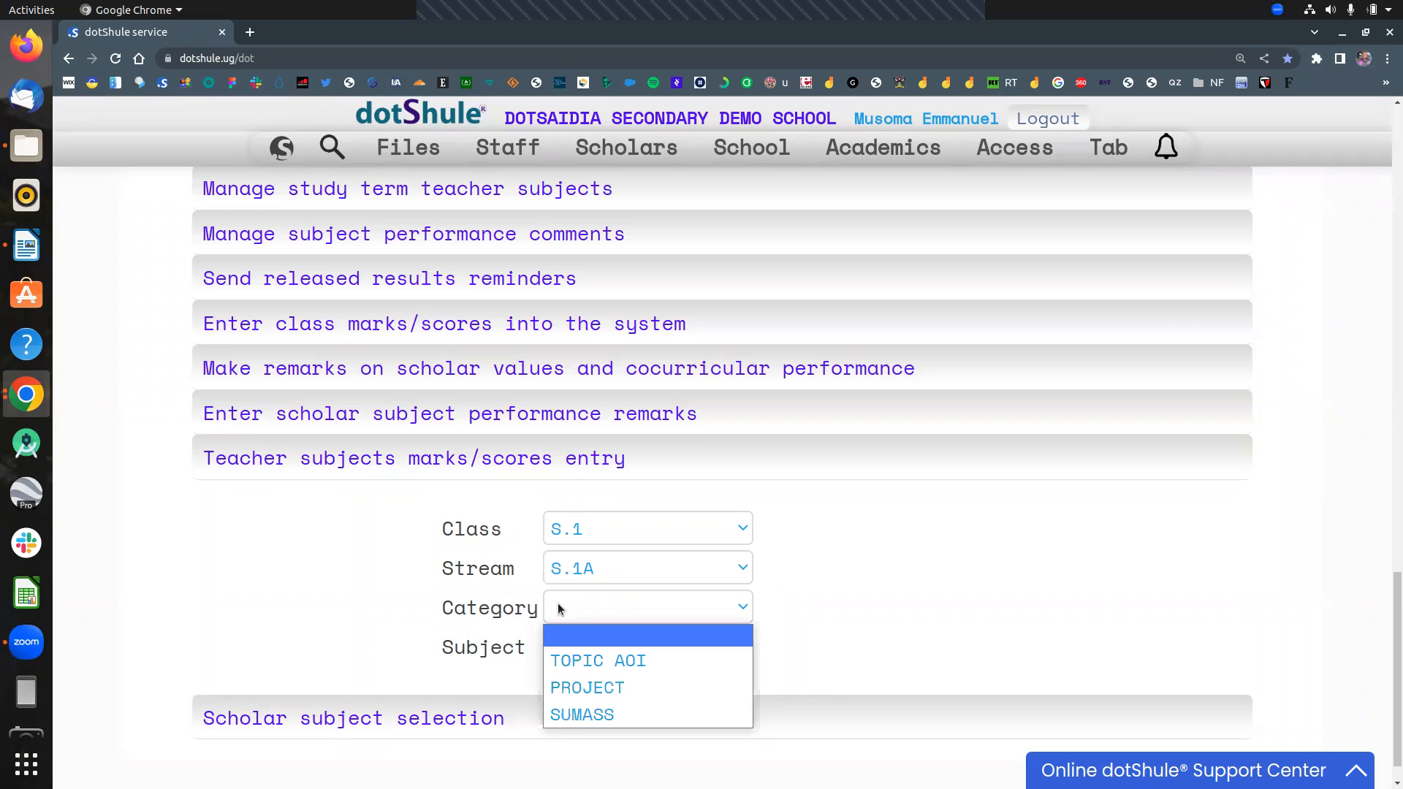
pyautogui.scroll(-1, 567, 603)
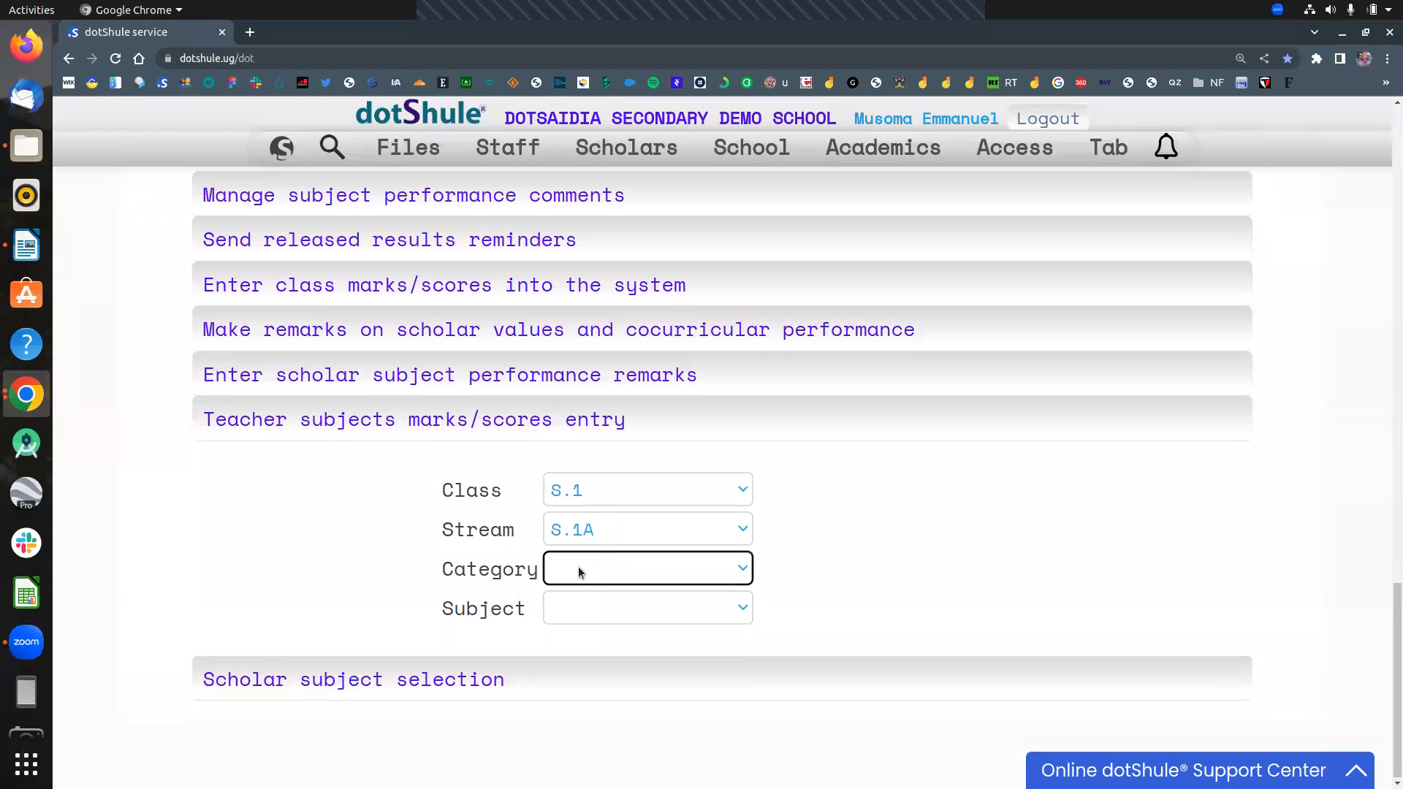
pyautogui.click(577, 567)
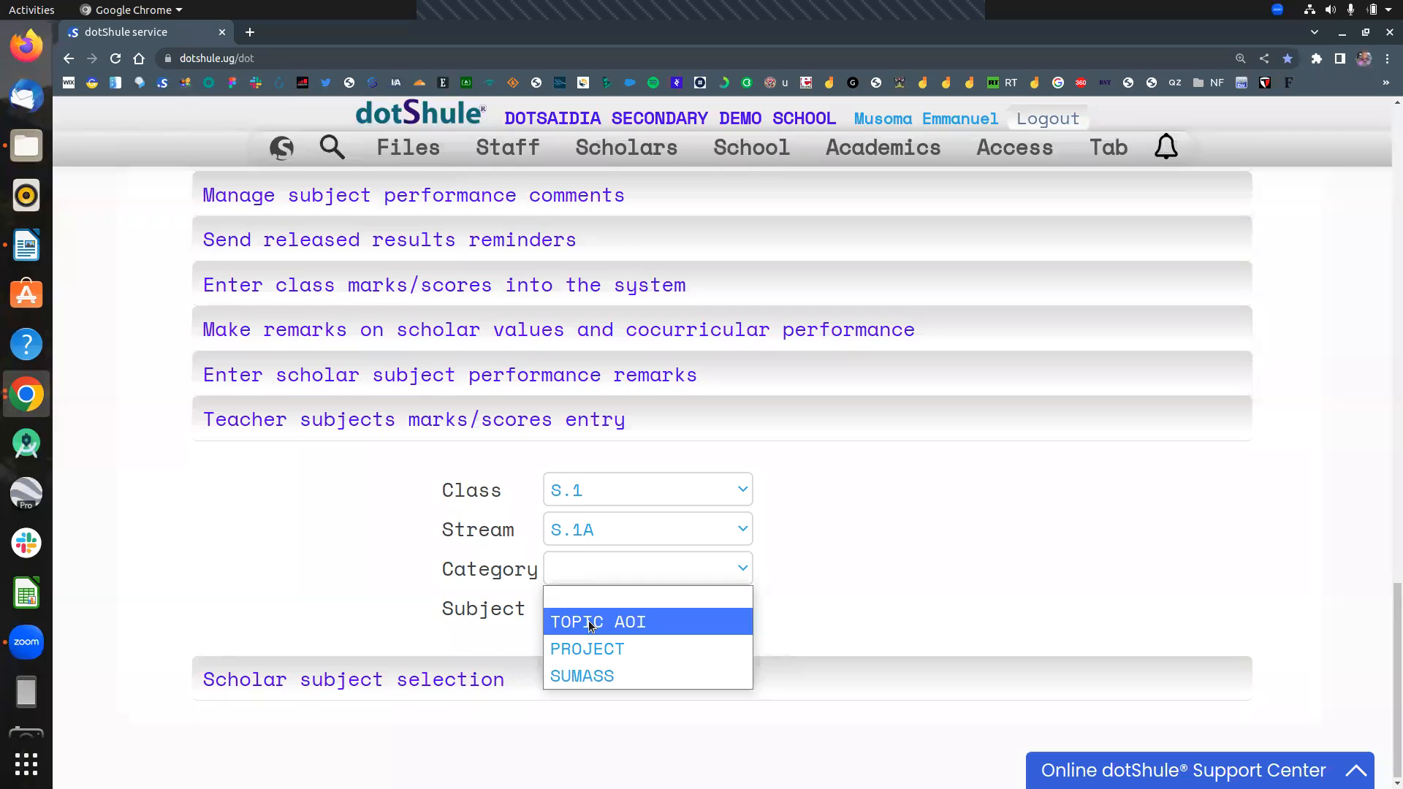
pyautogui.click(635, 627)
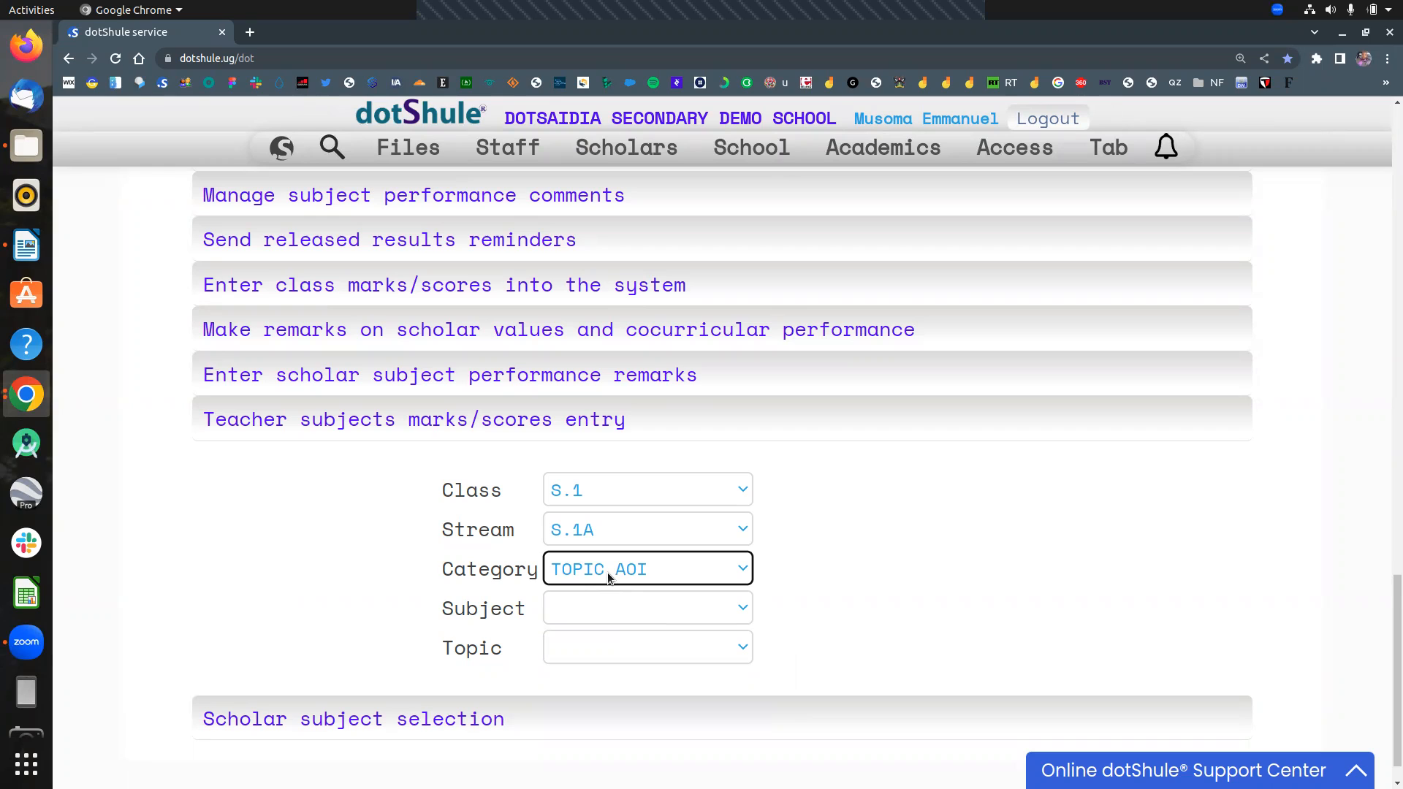
pyautogui.click(605, 610)
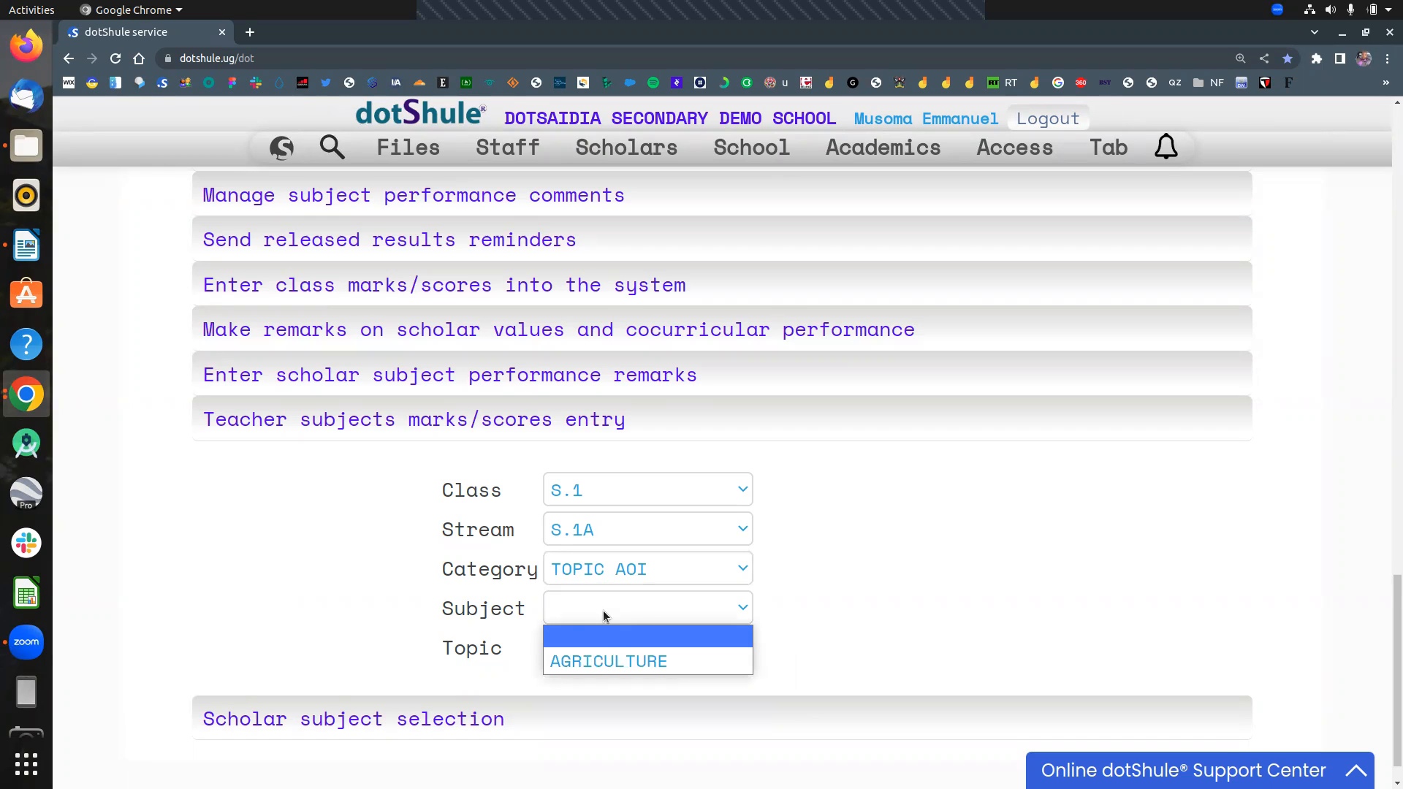
pyautogui.click(602, 662)
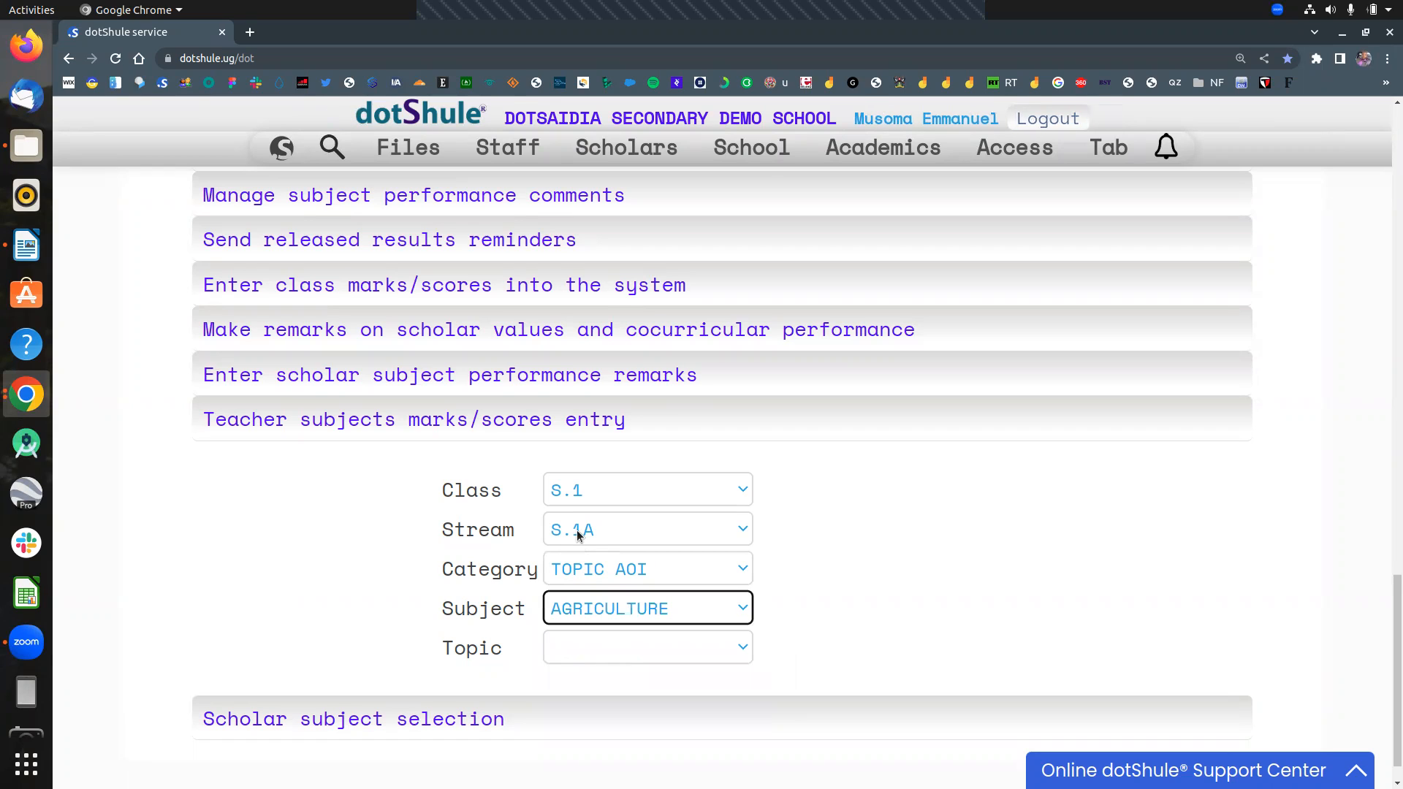
# Step: Select topic T2 - INTRODUCTION TO AGRICULTURE with activity A1 - INTRODUCTION and continue to the scores entry sheet
pyautogui.click(576, 528)
pyautogui.click(576, 529)
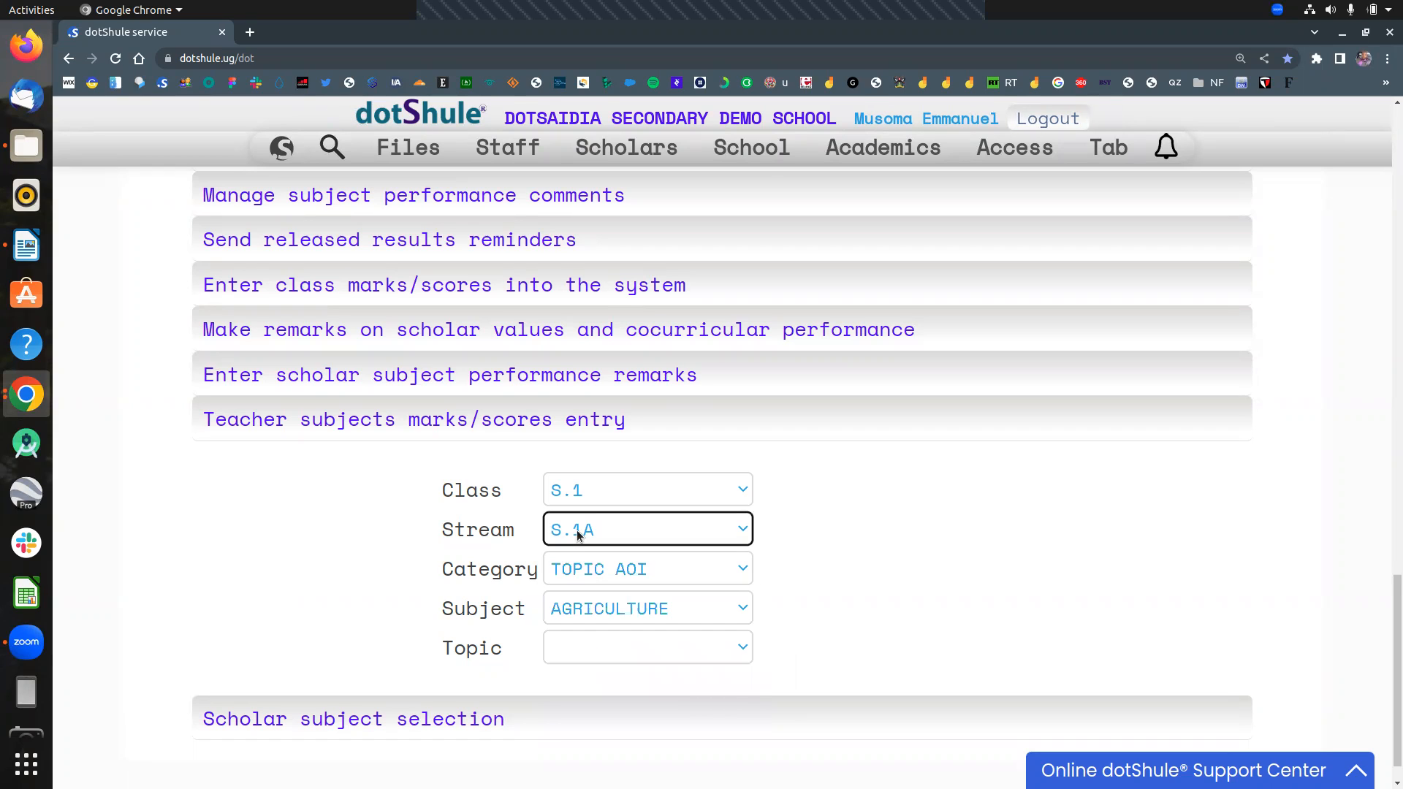
pyautogui.click(585, 611)
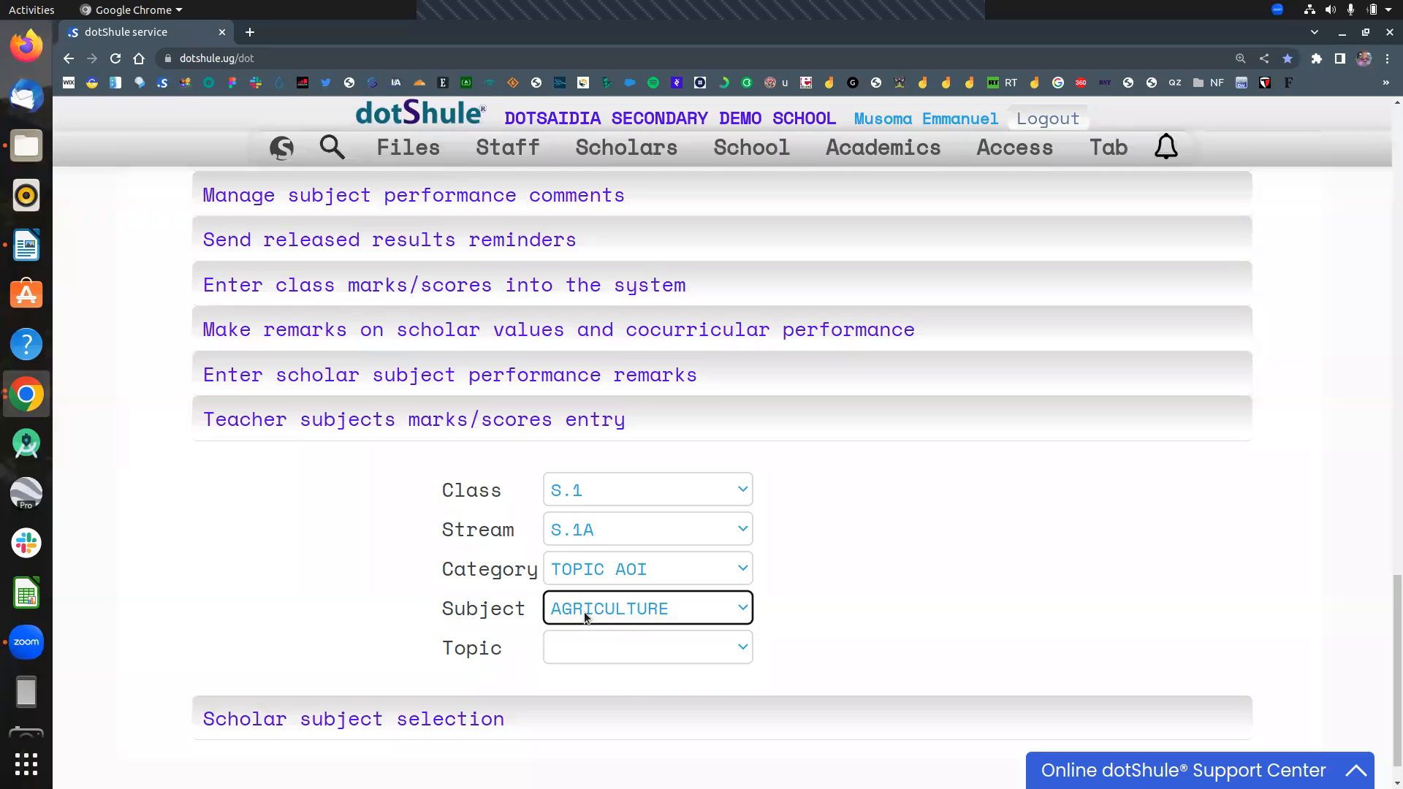
pyautogui.click(584, 650)
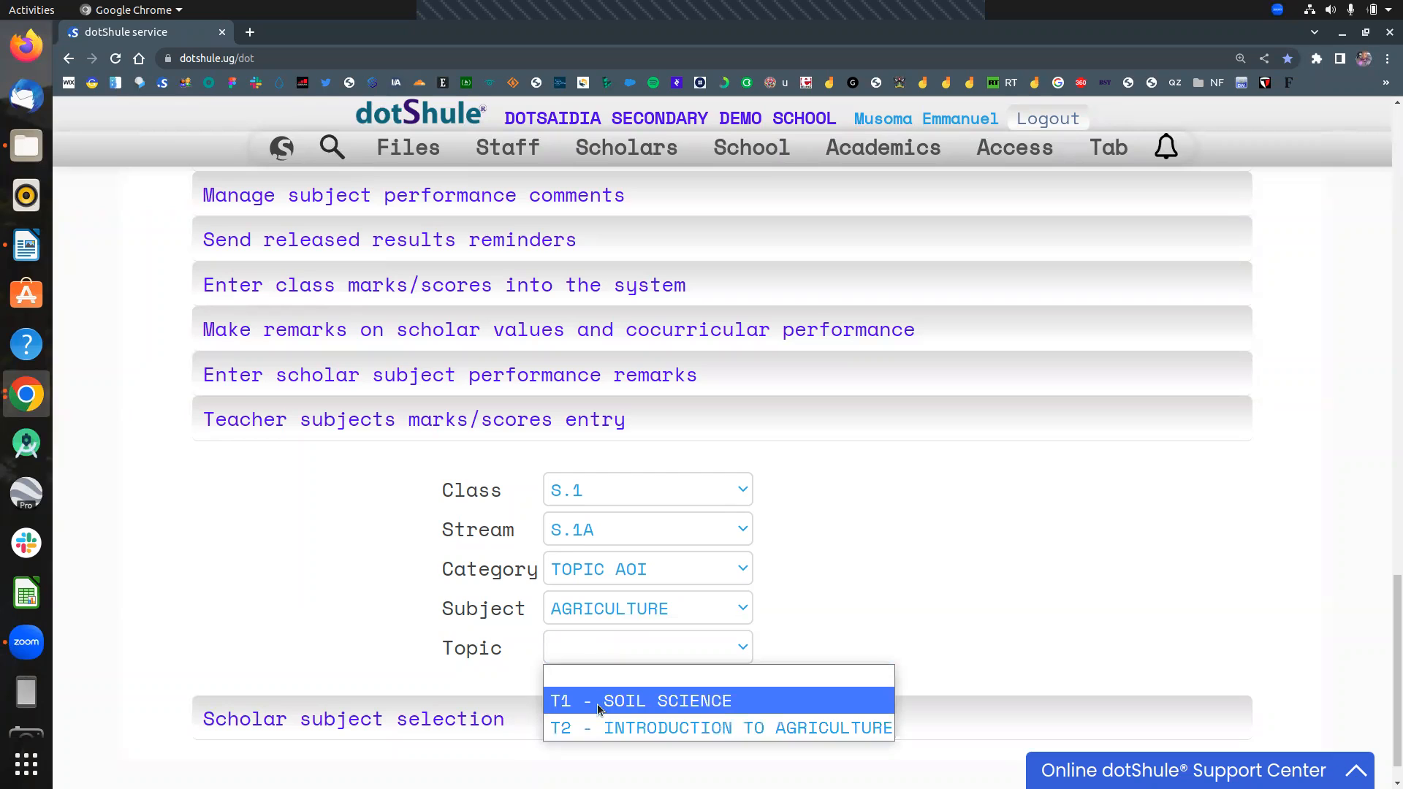
pyautogui.click(605, 730)
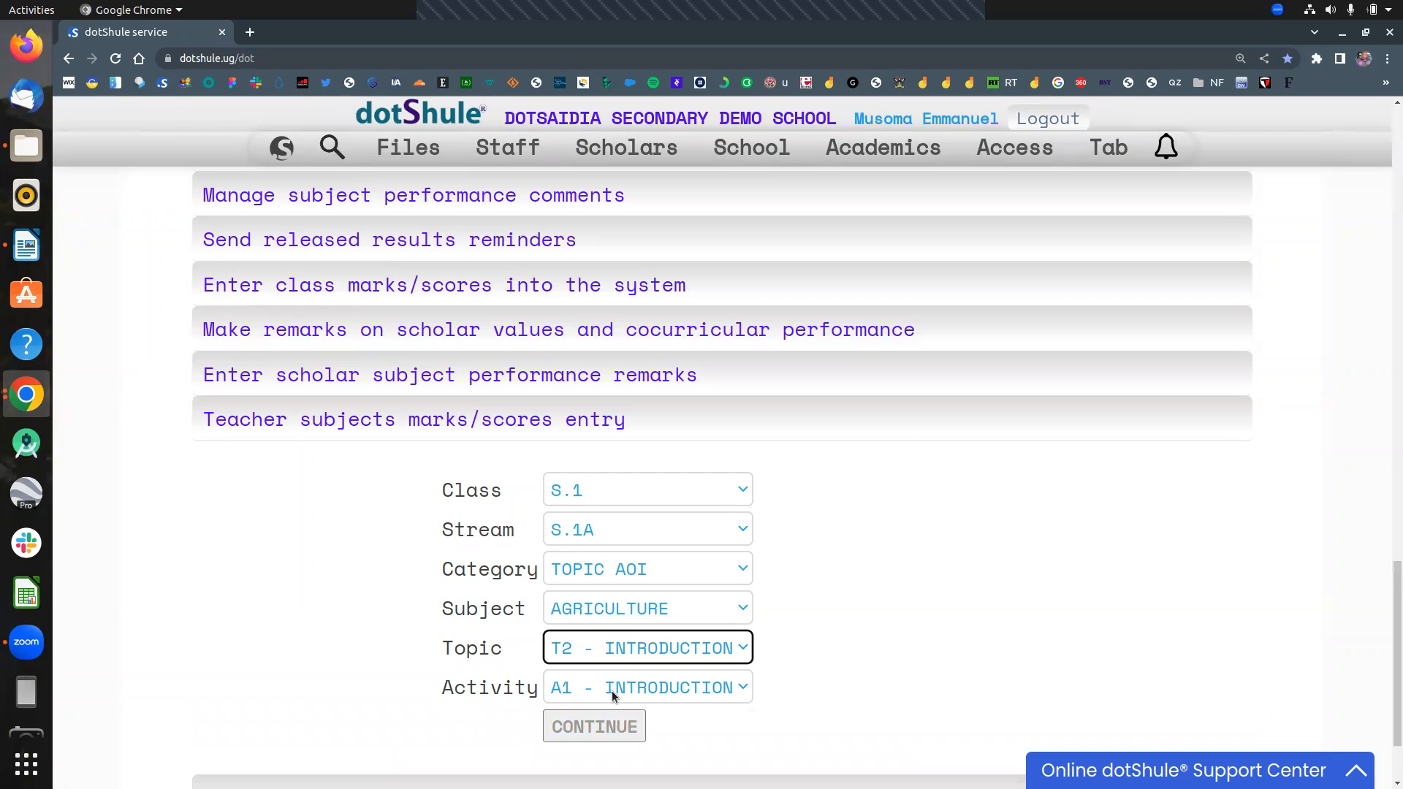
pyautogui.click(612, 695)
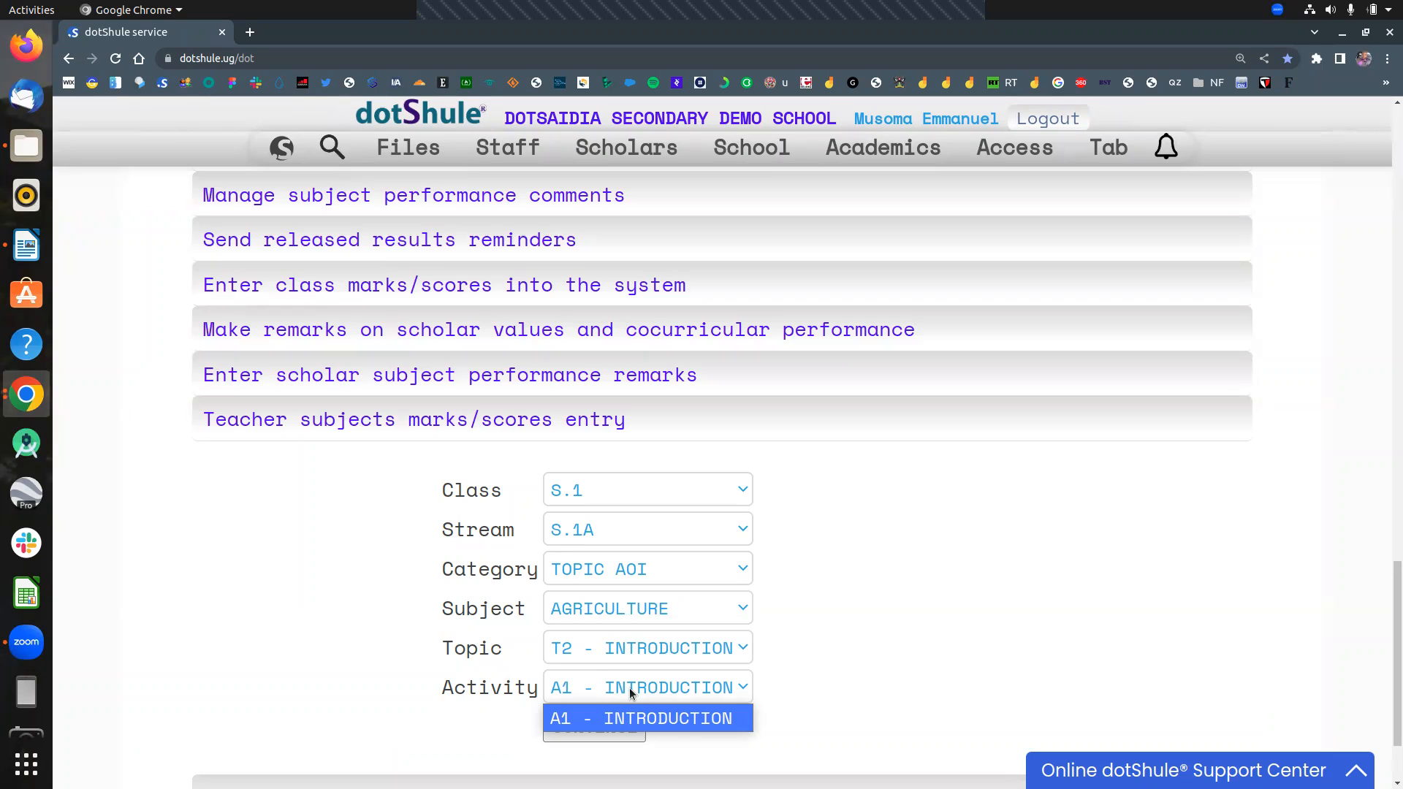
pyautogui.click(630, 689)
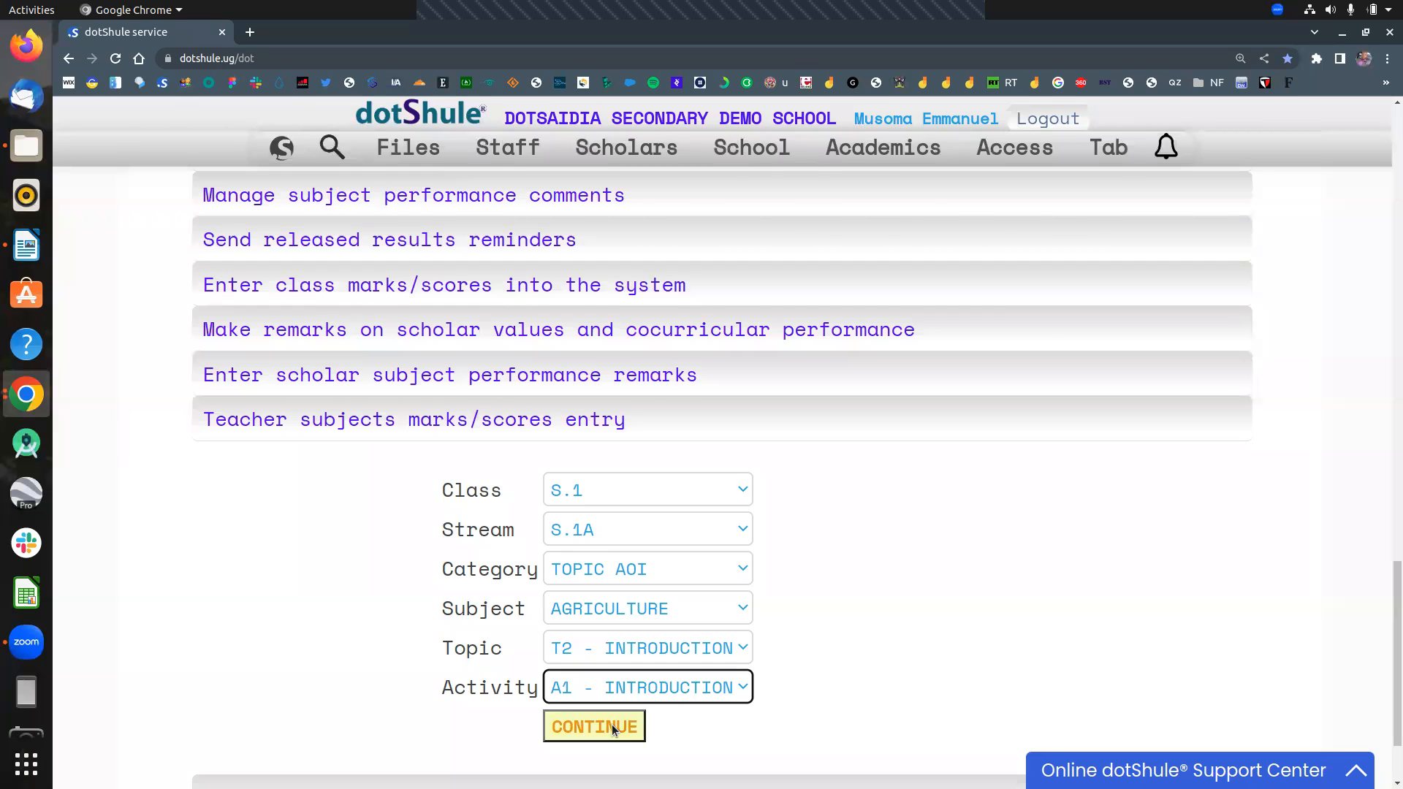
pyautogui.click(612, 725)
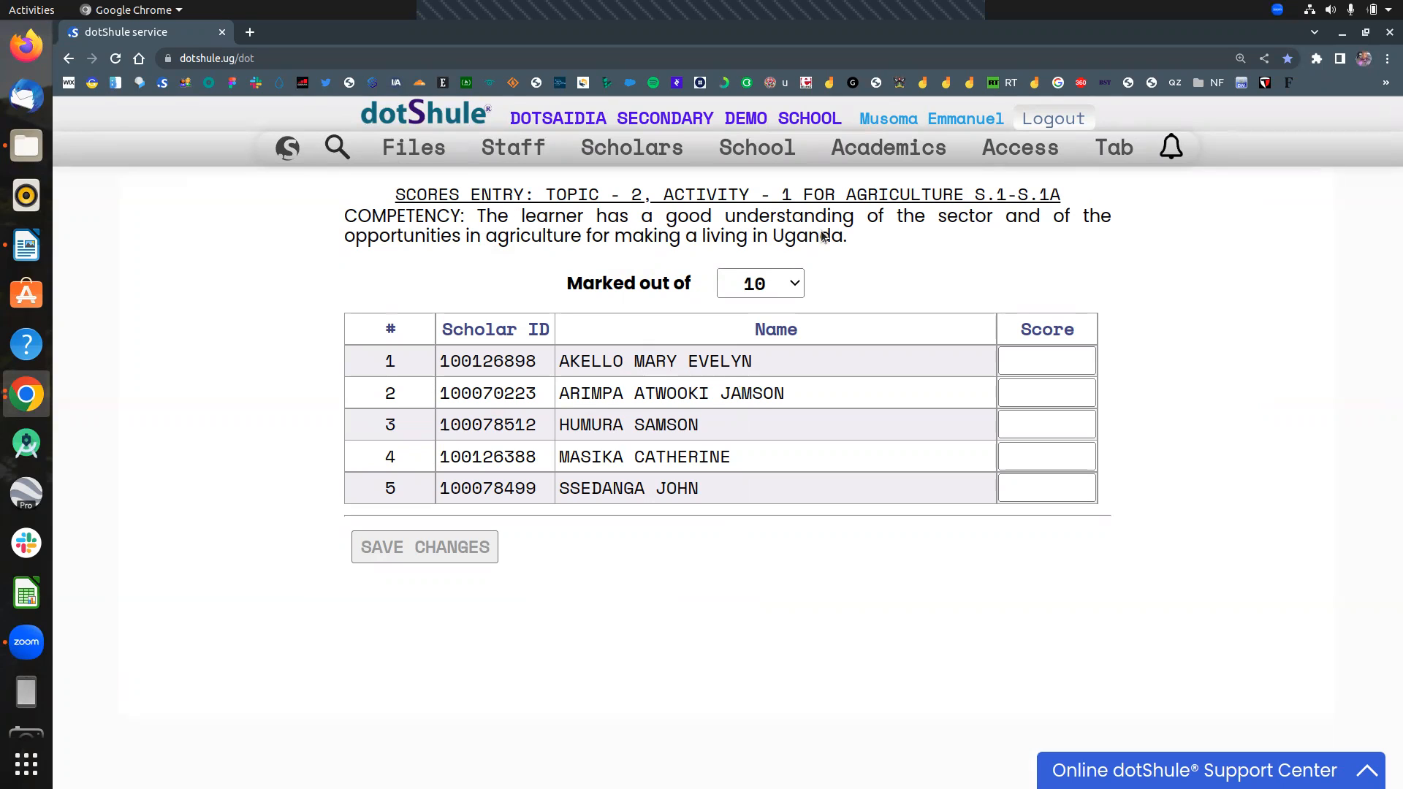
# Step: Review the activity's competency statement and set the marks to be out of 19
pyautogui.moveTo(861, 237); pyautogui.dragTo(471, 221)
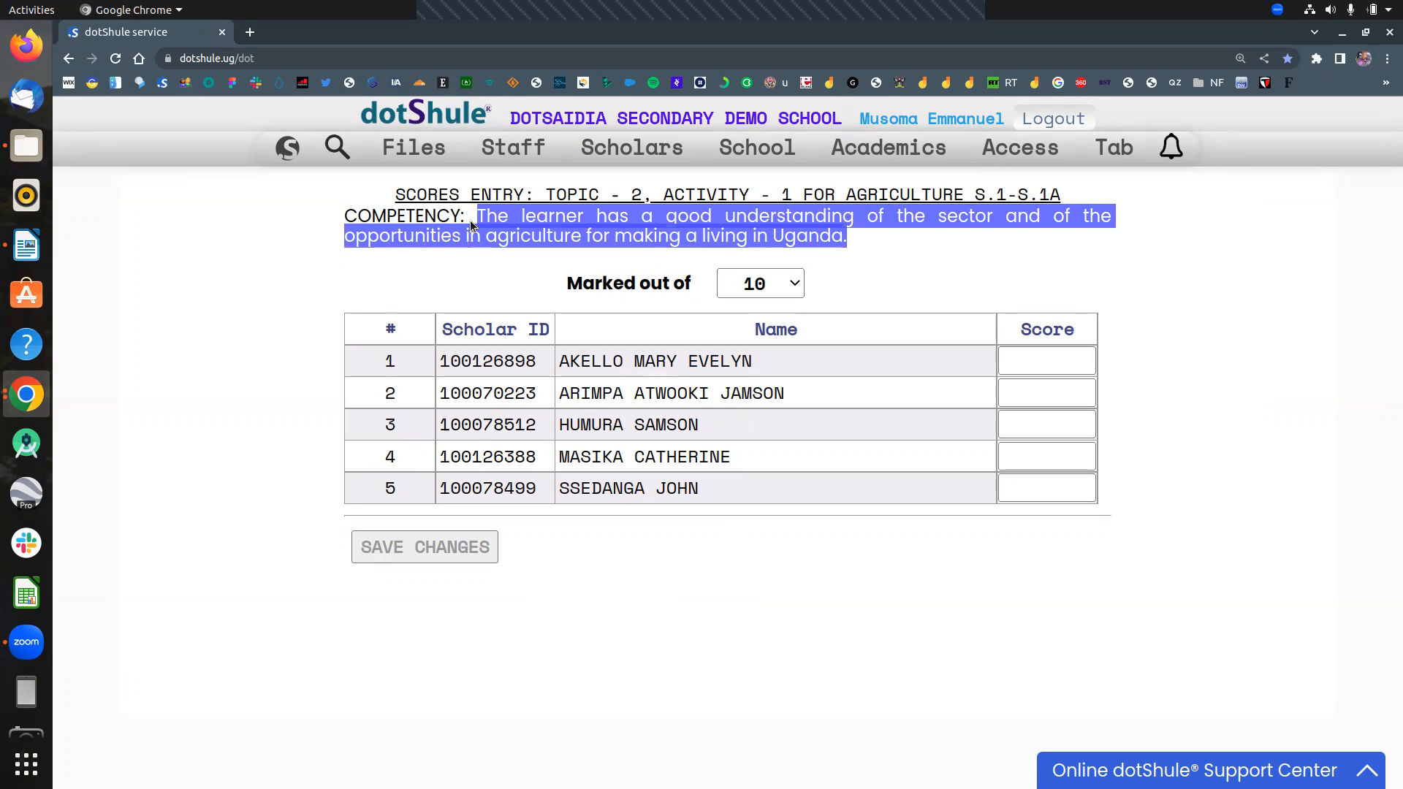
pyautogui.click(406, 262)
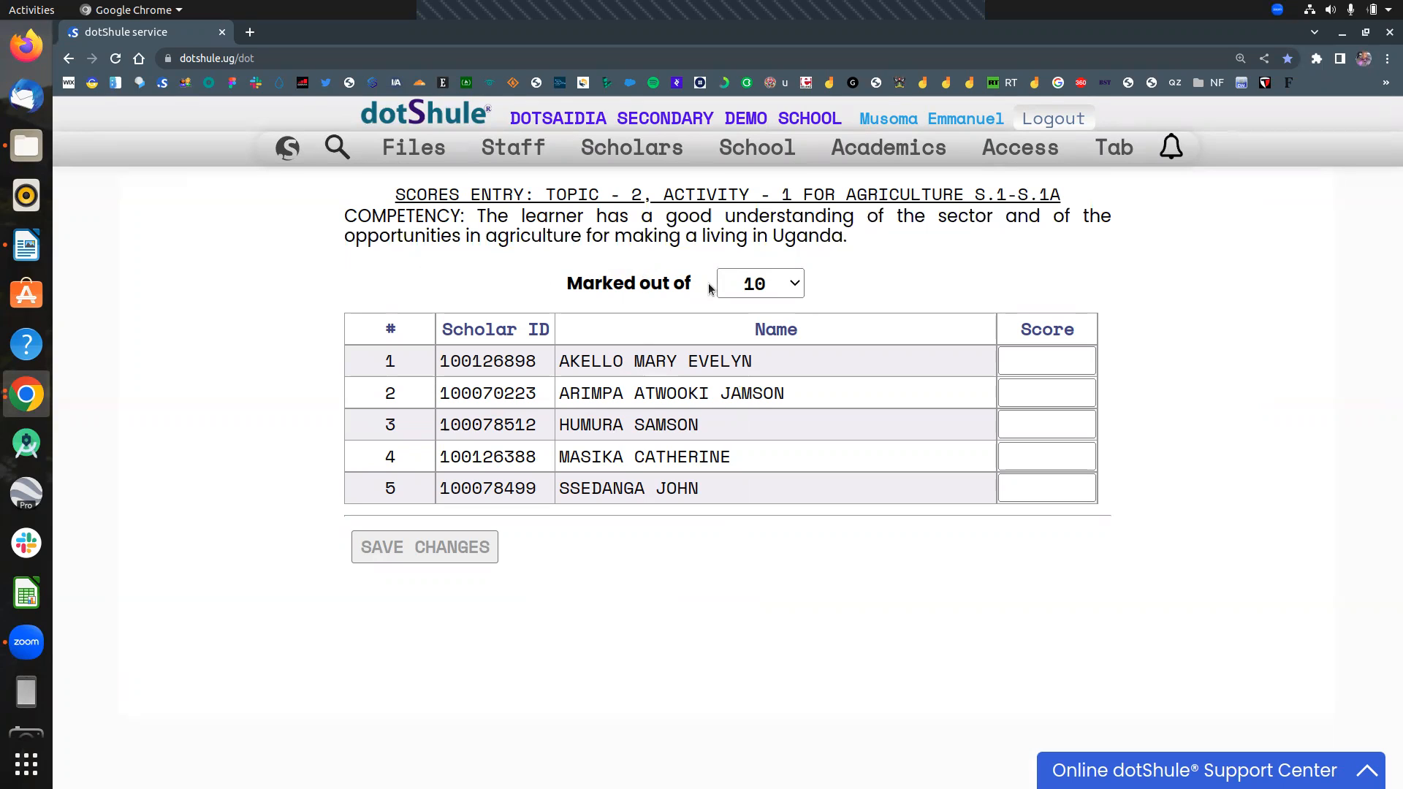
pyautogui.click(758, 286)
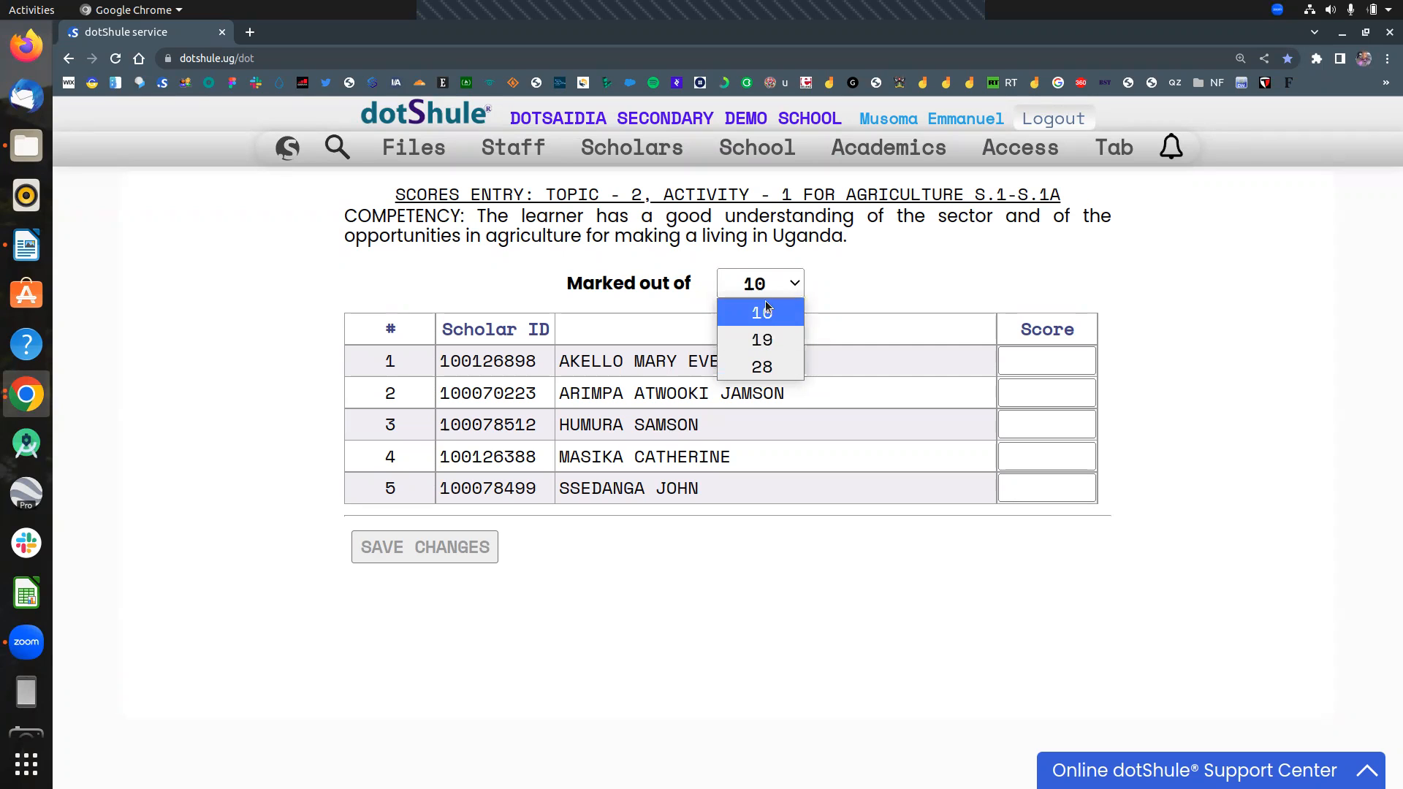
pyautogui.click(769, 342)
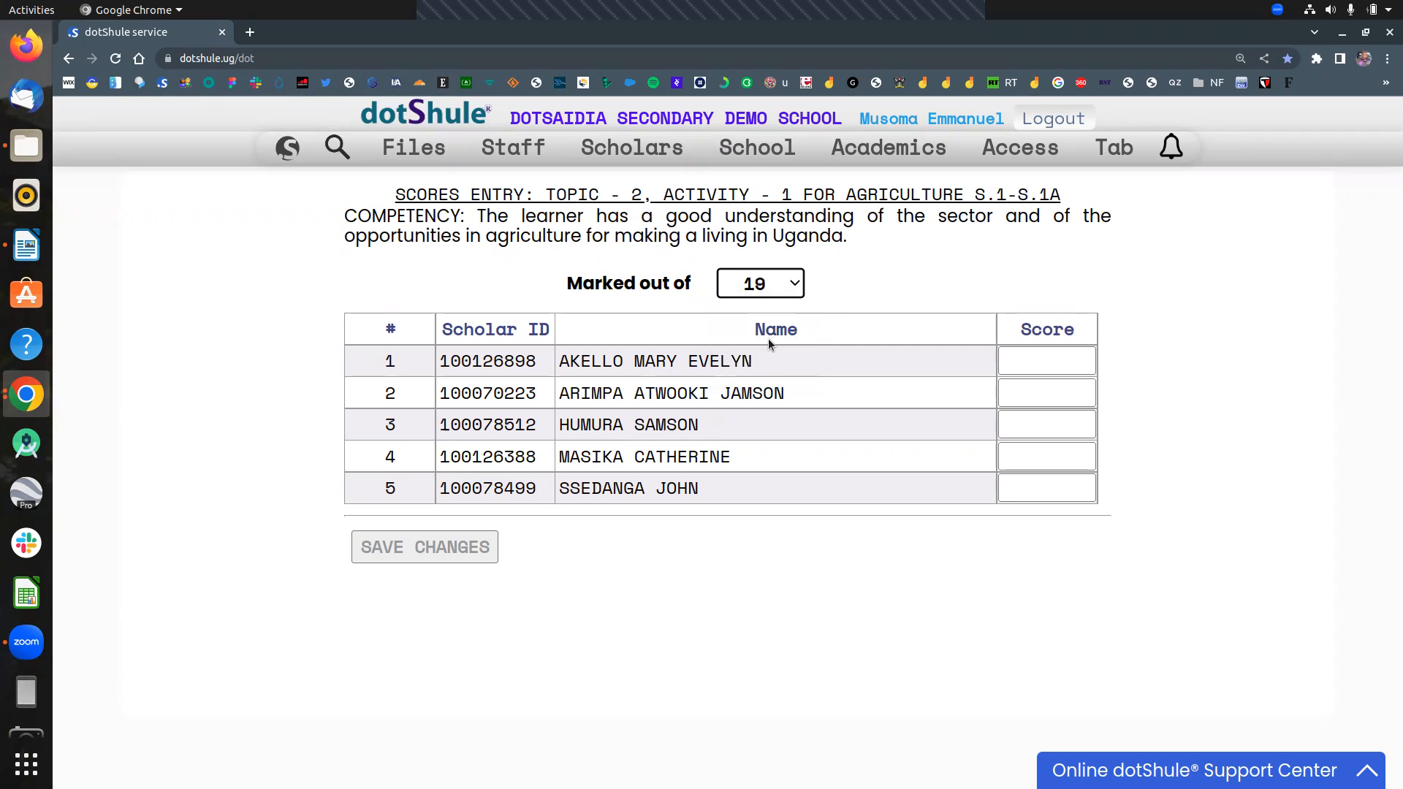
# Step: Enter the scores 12, 6, 18, 13 and 09 for the five scholars in listed order and save the changes
pyautogui.click(1028, 357)
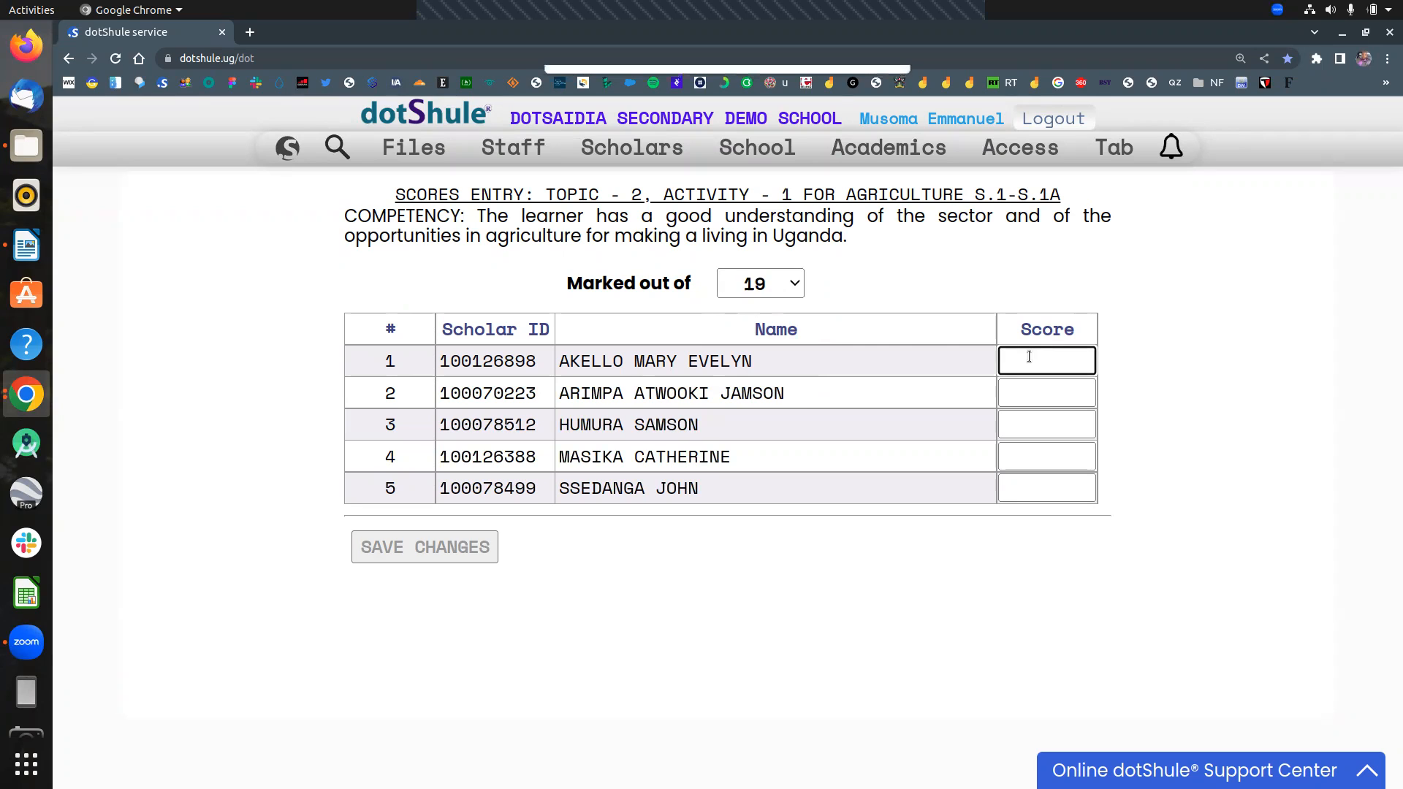
pyautogui.write('12')
pyautogui.click(1029, 402)
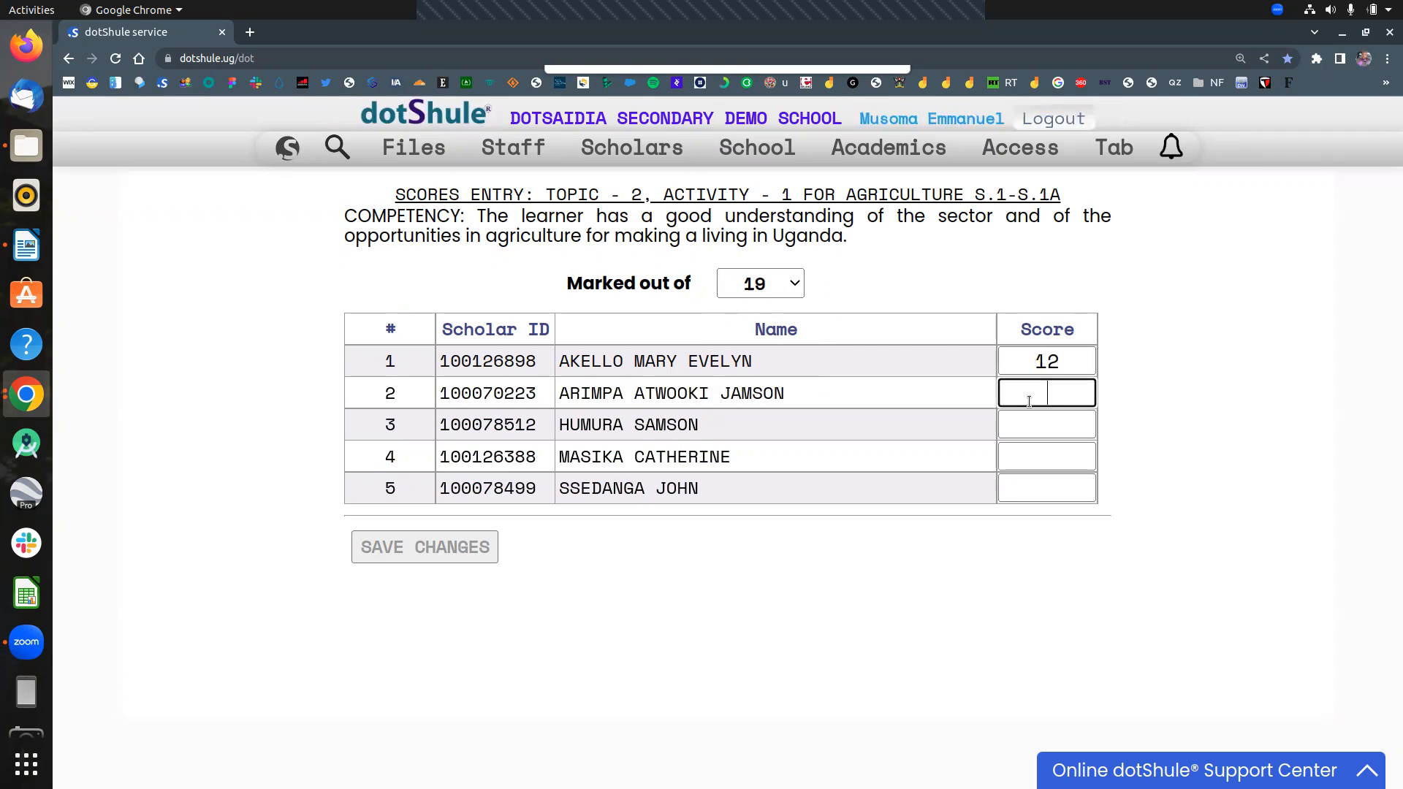
pyautogui.write('6')
pyautogui.click(1030, 428)
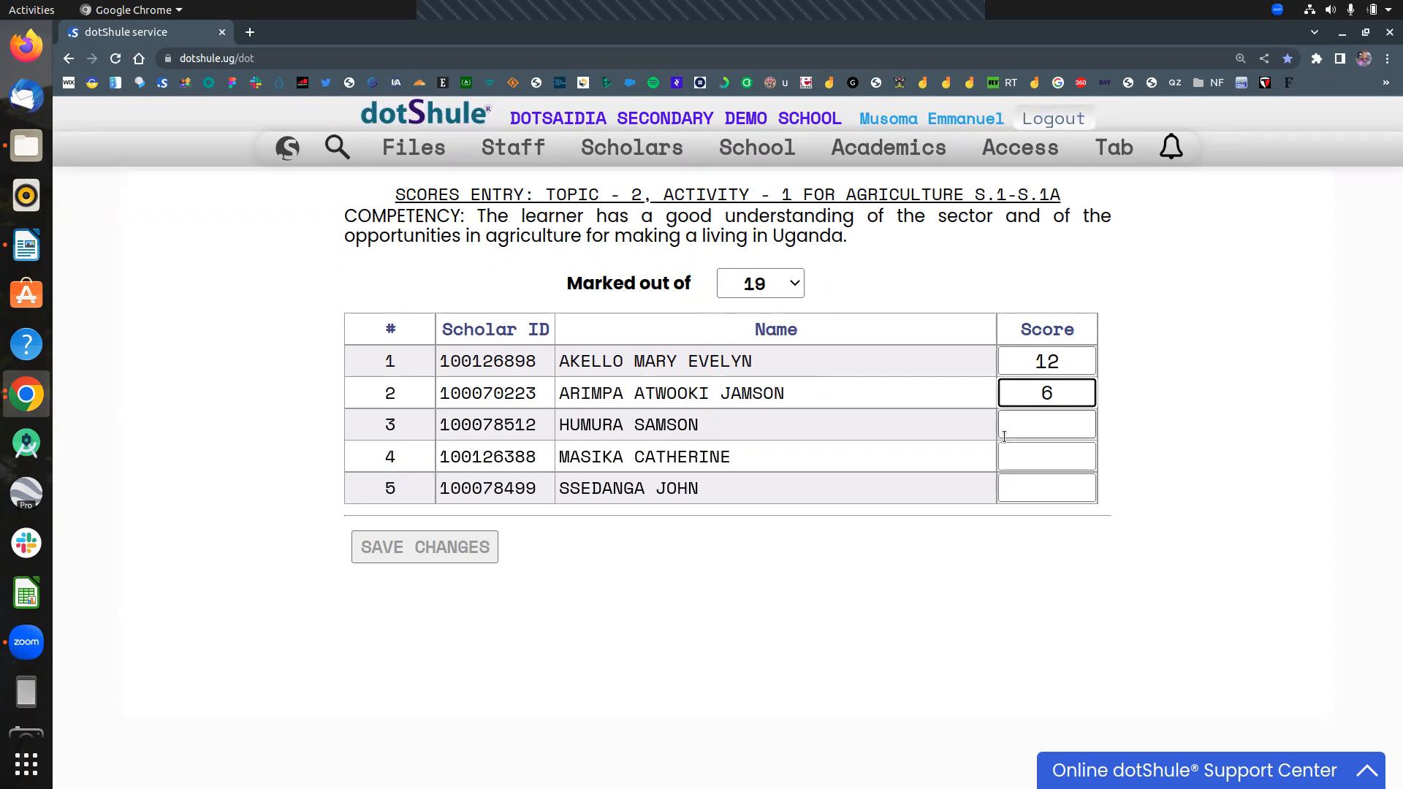
pyautogui.write('18')
pyautogui.click(1031, 453)
pyautogui.write('13')
pyautogui.press('Tab')
pyautogui.write('09')
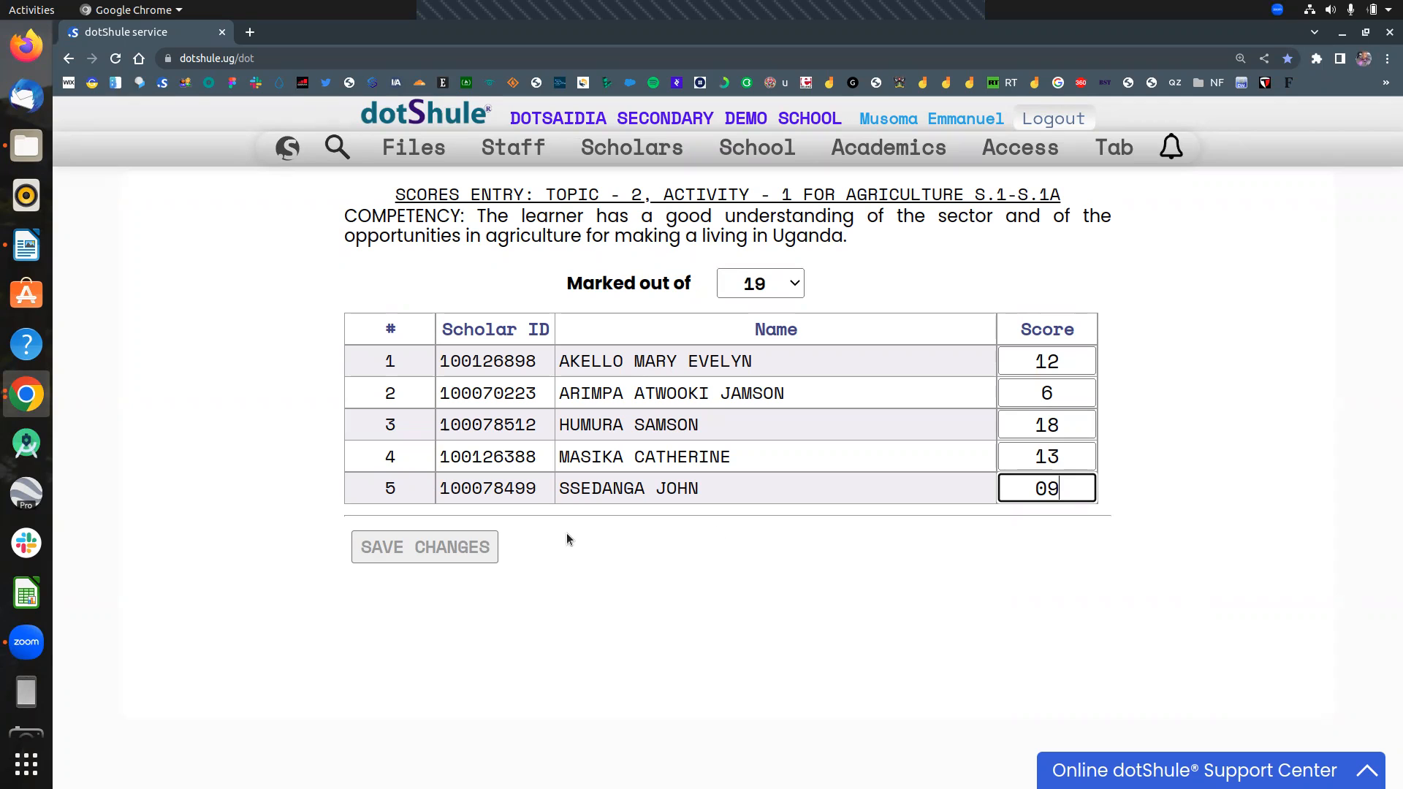
pyautogui.click(426, 548)
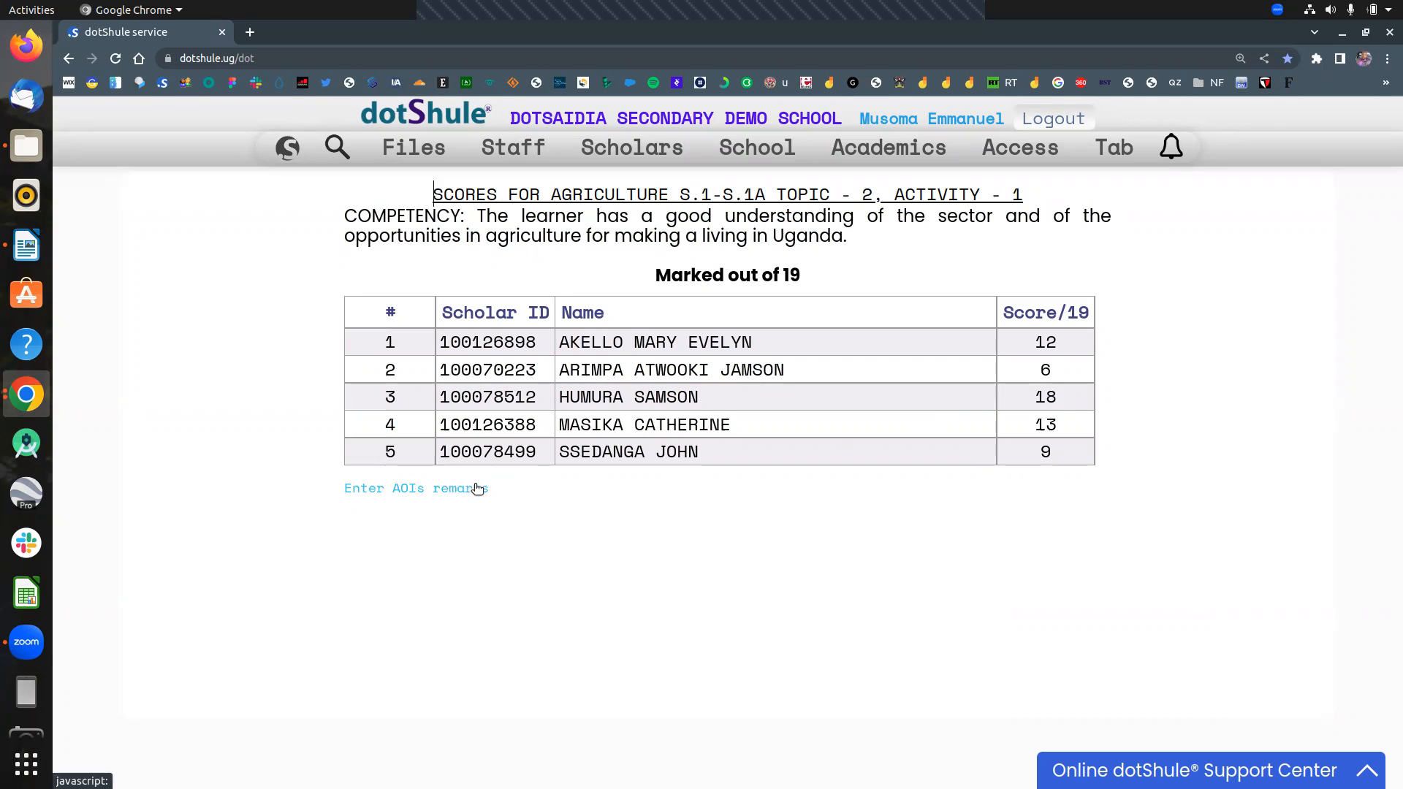
# Step: Open the AOIs remarks entry for the class and review every scholar's marks, score and descriptor
pyautogui.click(401, 489)
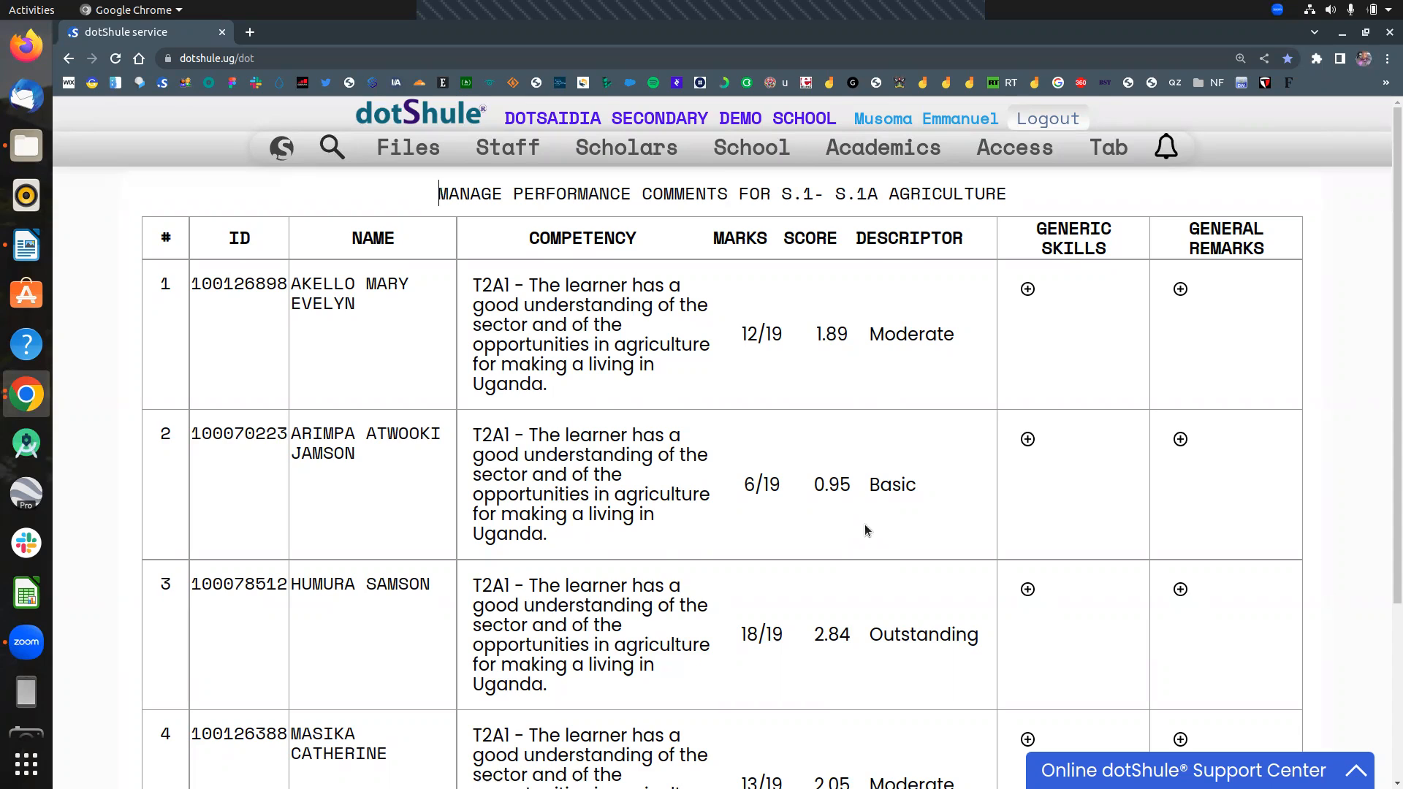
pyautogui.scroll(-3, 865, 524)
# Step: Return to the dashboard and reopen the teacher subjects marks/scores entry form from the results options
pyautogui.moveTo(365, 136)
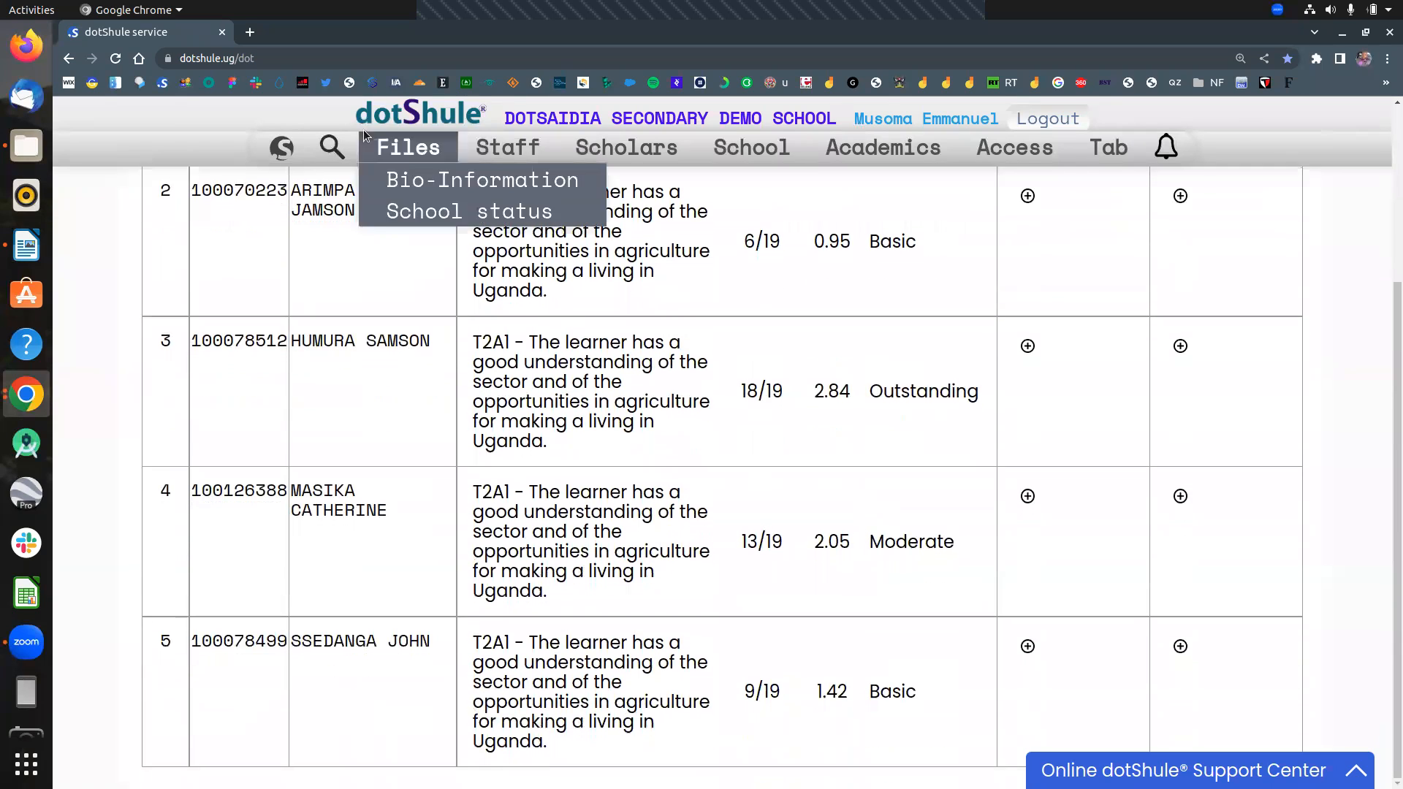
pyautogui.moveTo(282, 143)
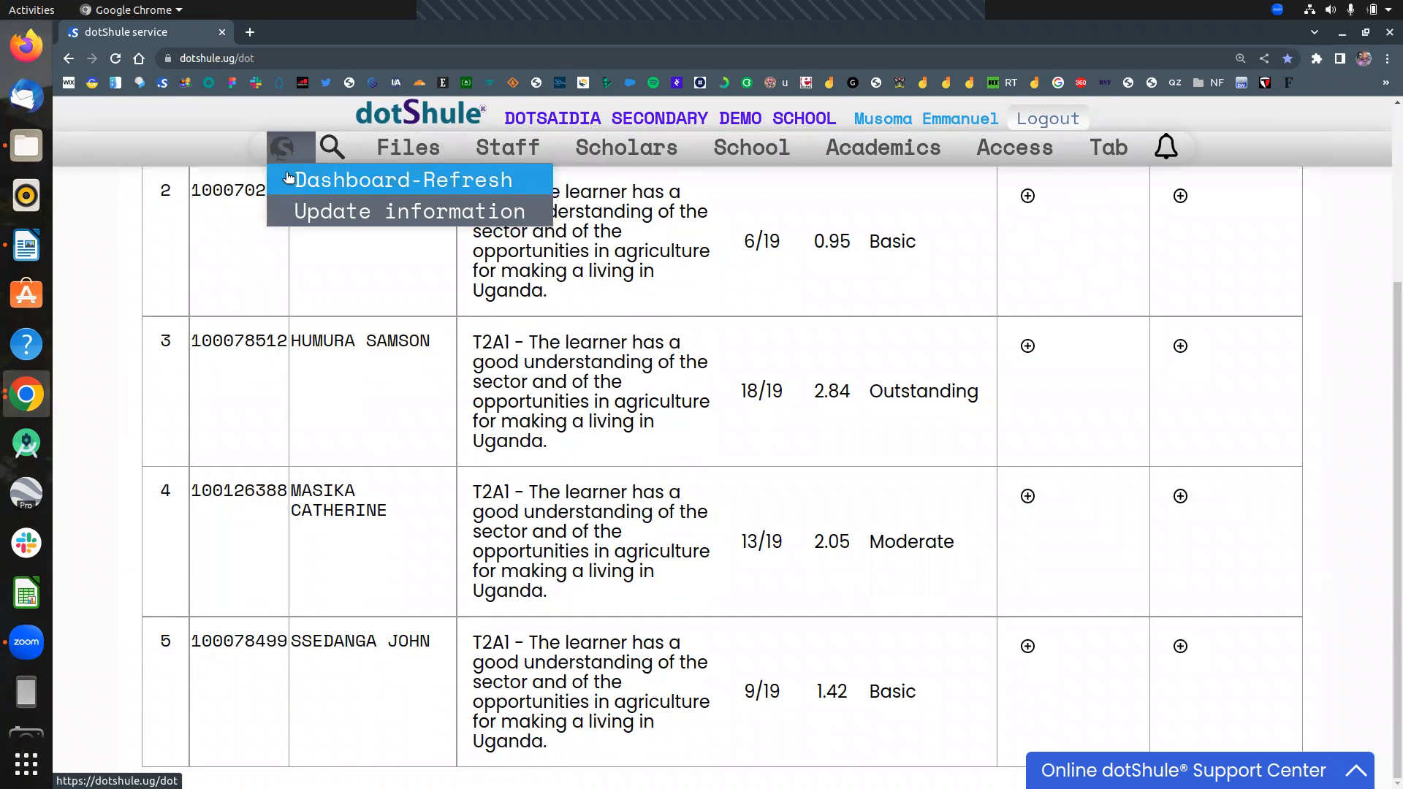
pyautogui.click(288, 179)
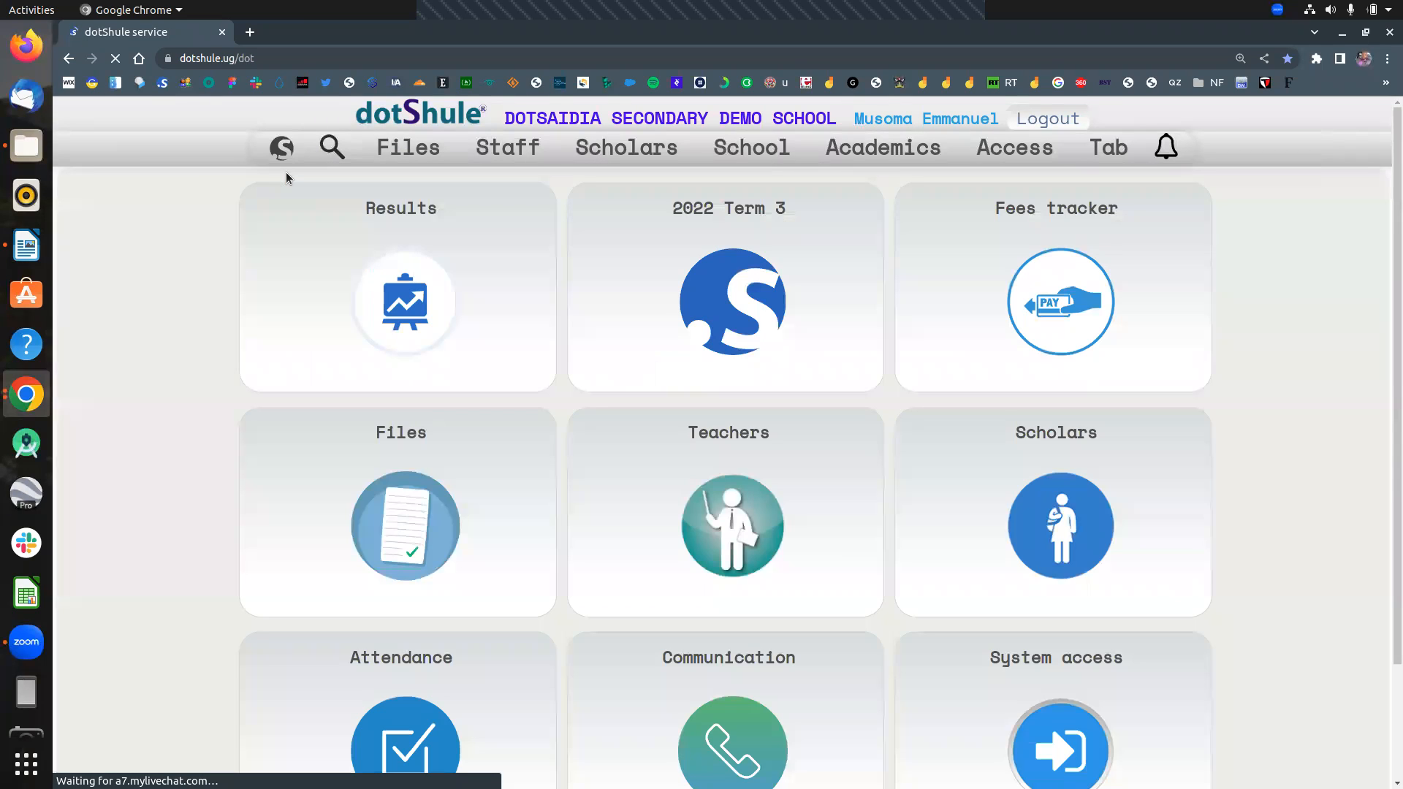
pyautogui.click(415, 240)
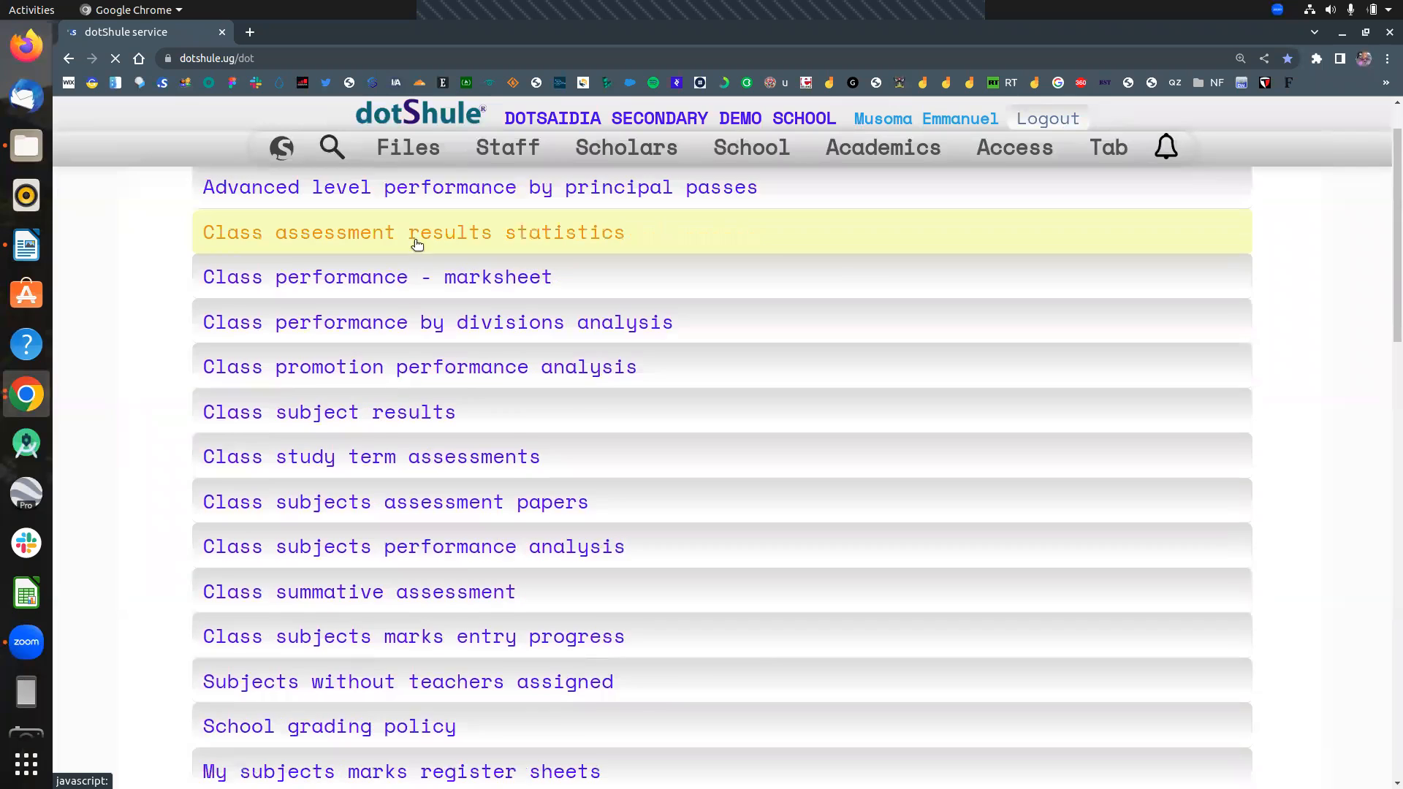
pyautogui.scroll(-15, 1331, 287)
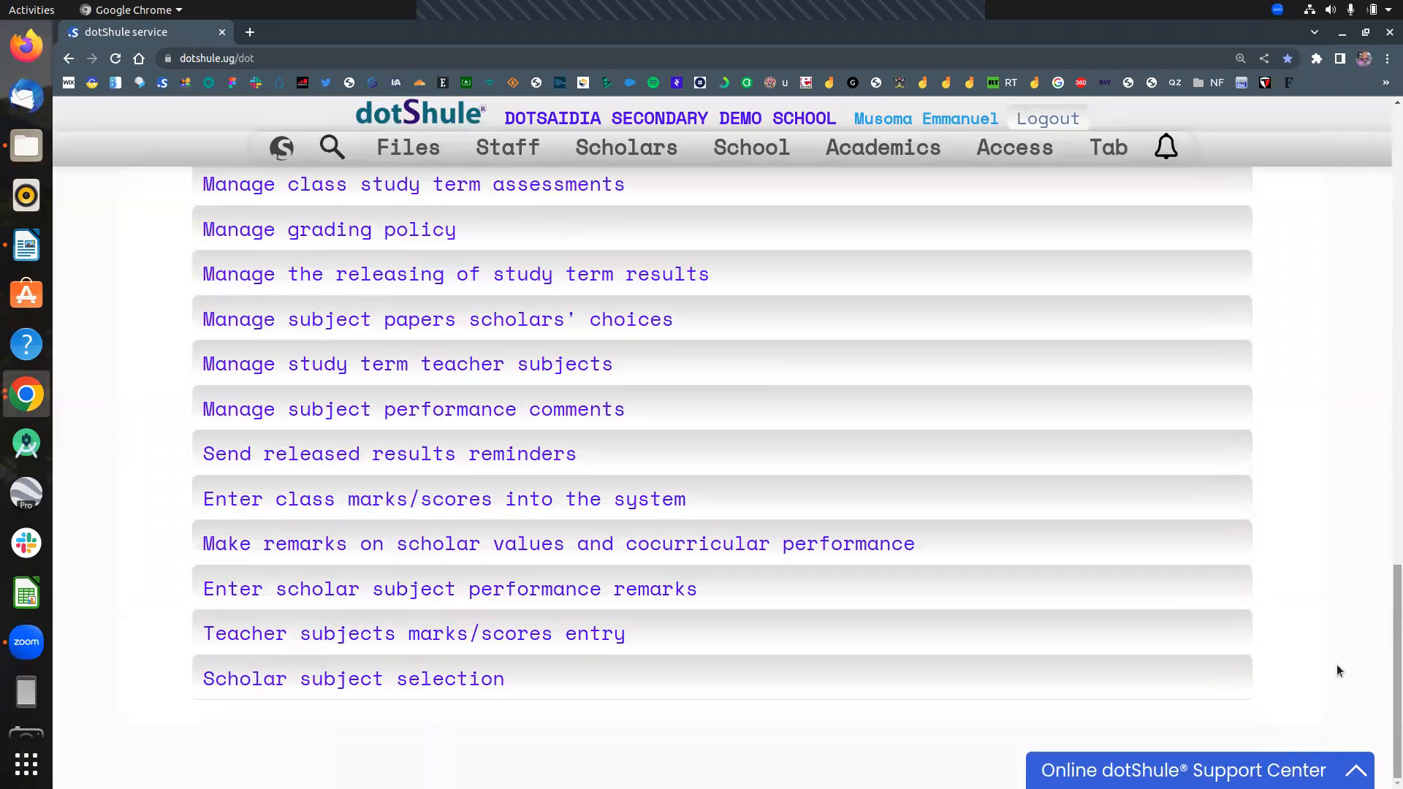
pyautogui.click(560, 629)
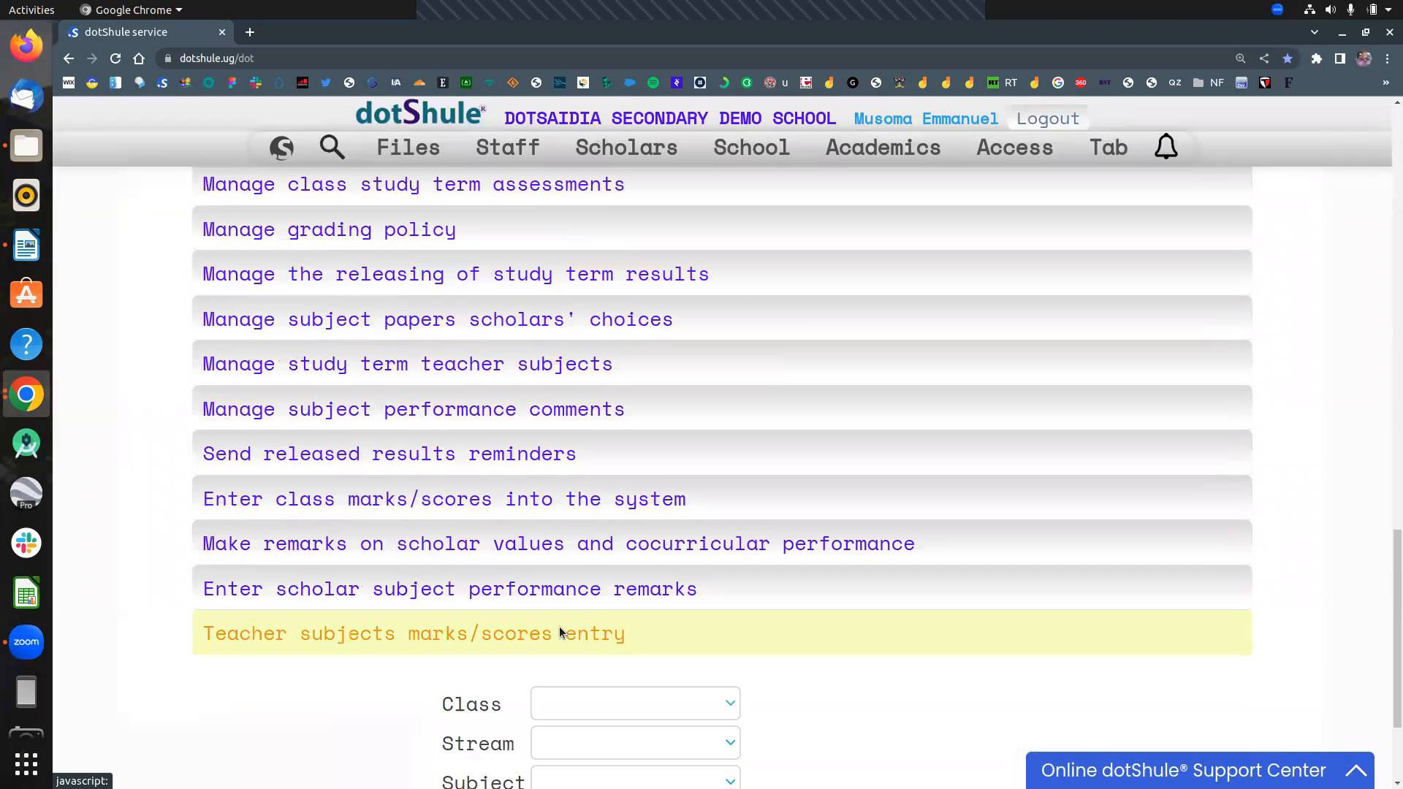
# Step: Choose class S.1, stream S.1A and the PROJECT category for the teacher marks entry
pyautogui.scroll(-3, 559, 625)
pyautogui.click(602, 524)
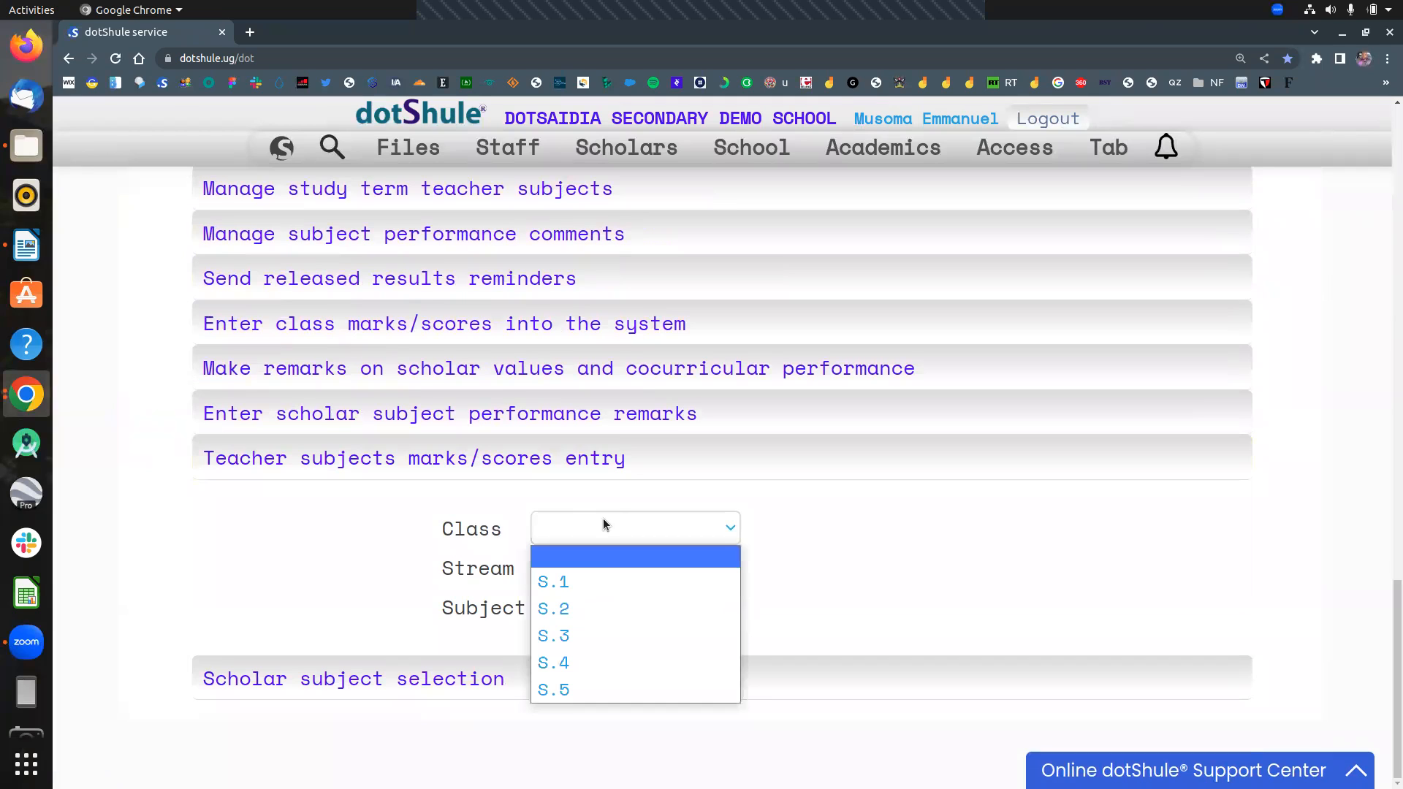
pyautogui.click(594, 574)
pyautogui.click(595, 574)
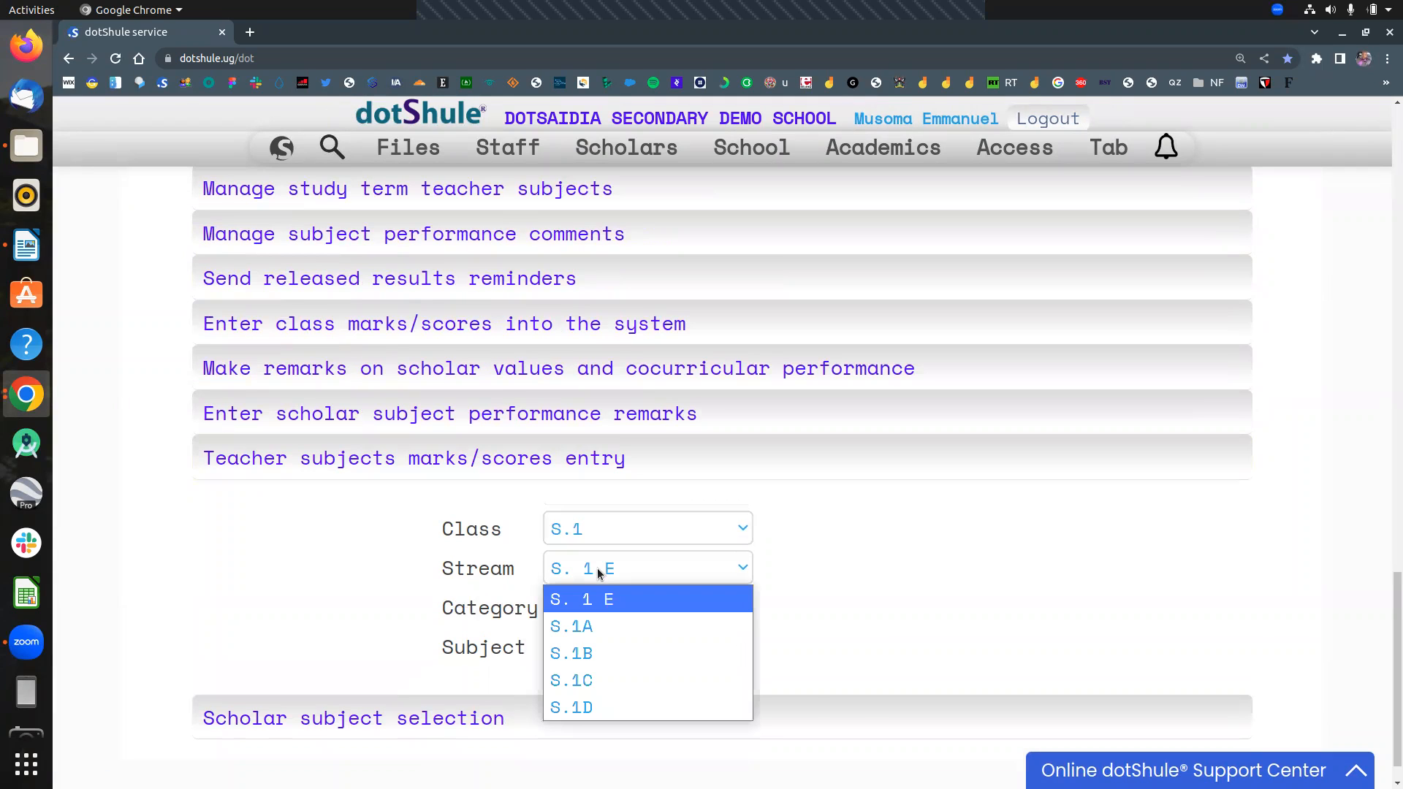
pyautogui.click(599, 624)
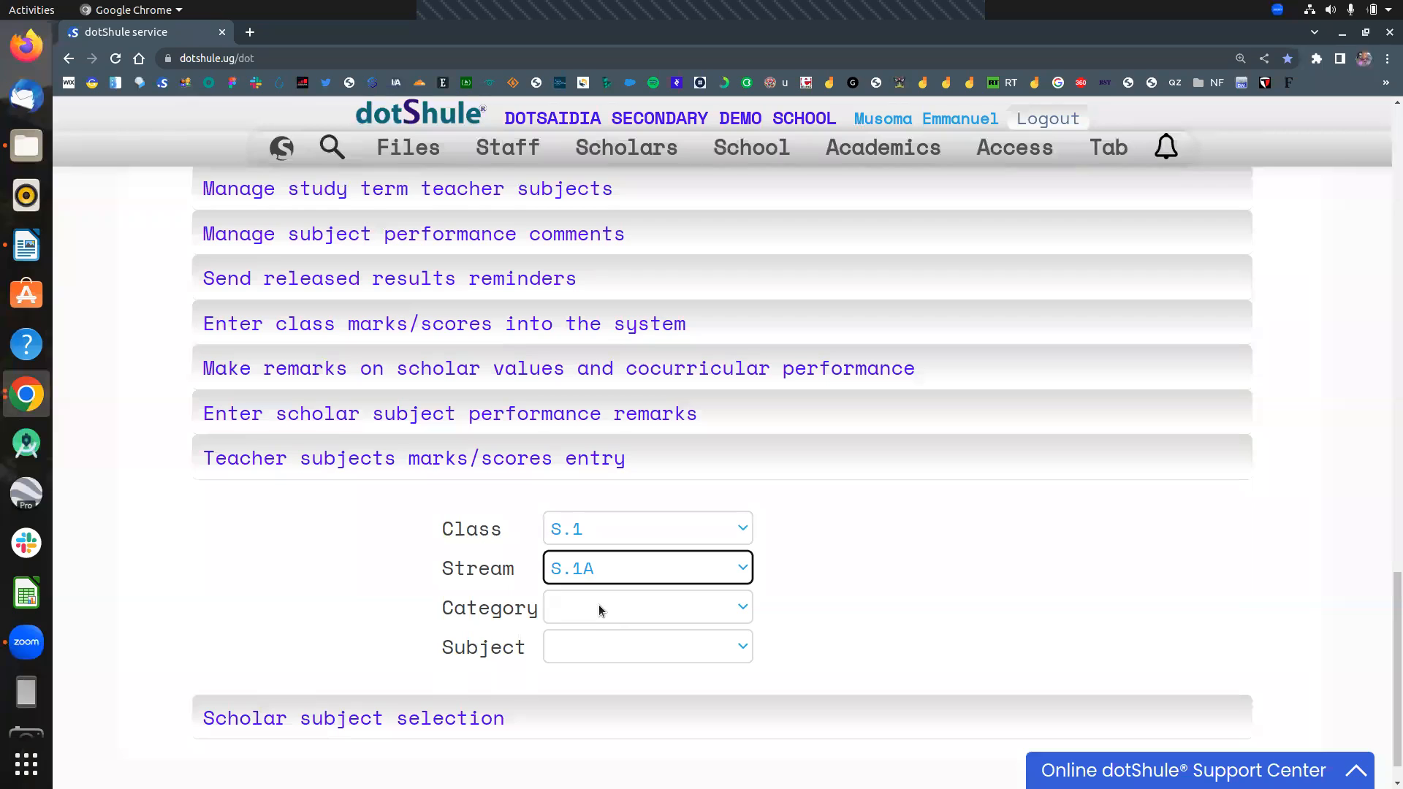
pyautogui.scroll(-1, 598, 603)
pyautogui.click(599, 567)
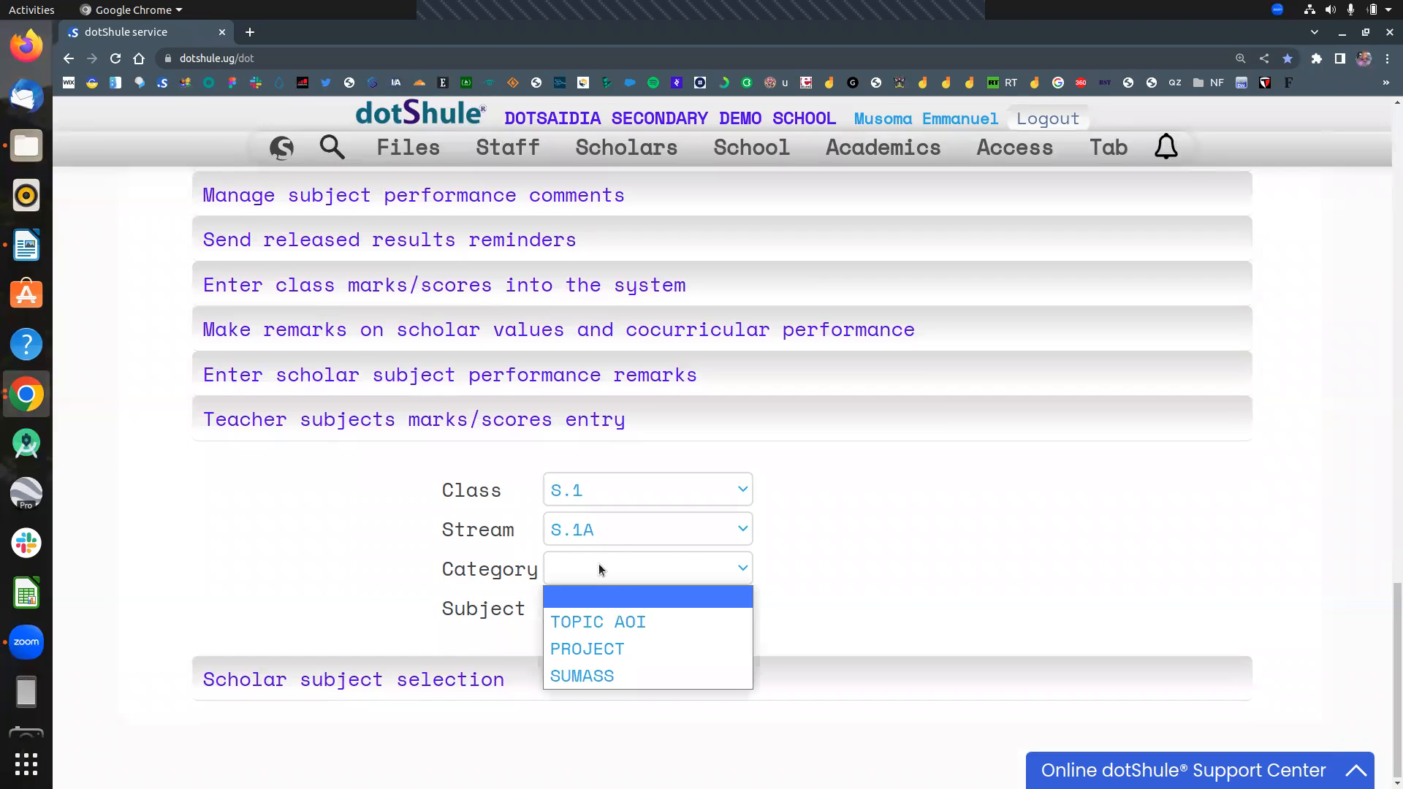
pyautogui.click(603, 648)
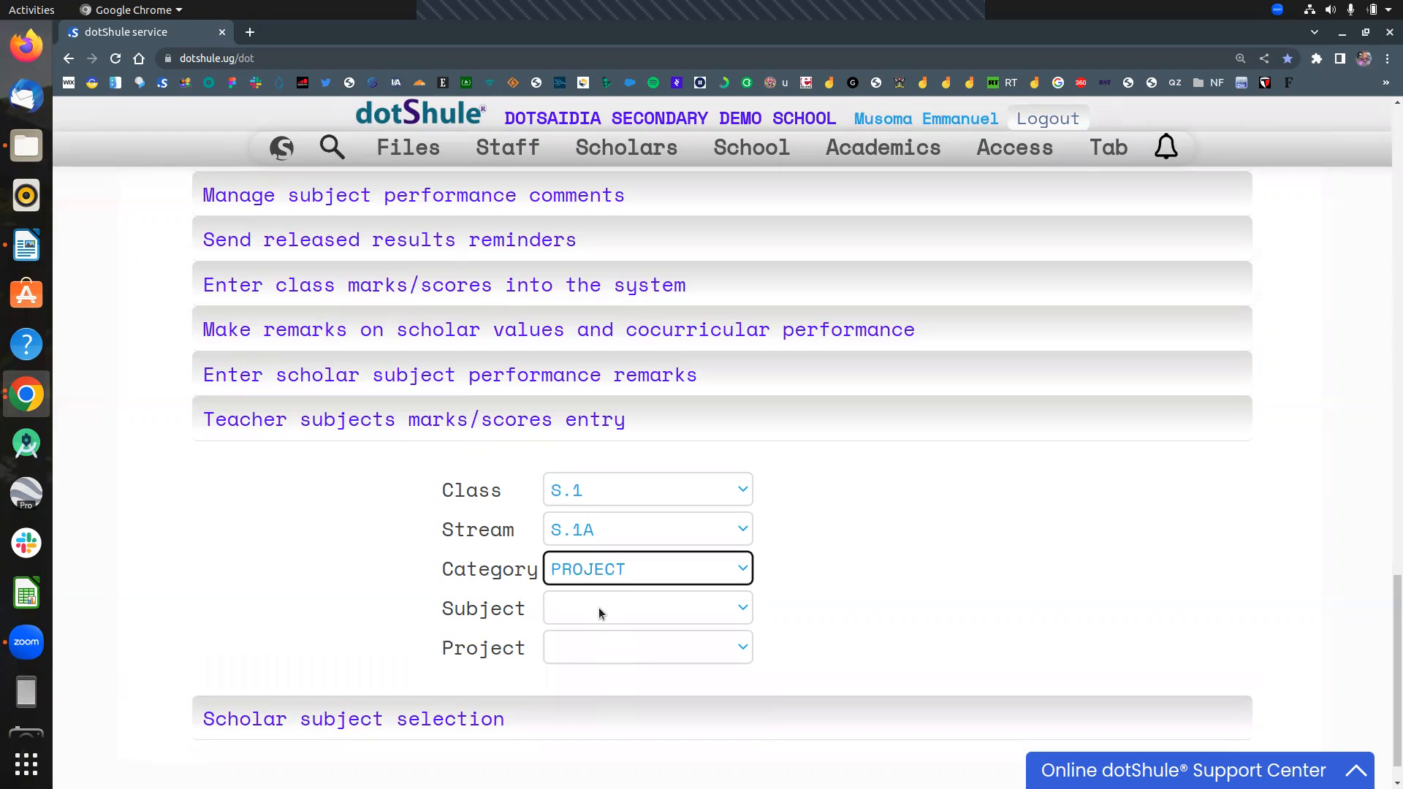
# Step: Select AGRICULTURE and the project P1 - VEGETABLE PRODUCTION, and continue to the scores entry sheet
pyautogui.click(599, 611)
pyautogui.click(604, 662)
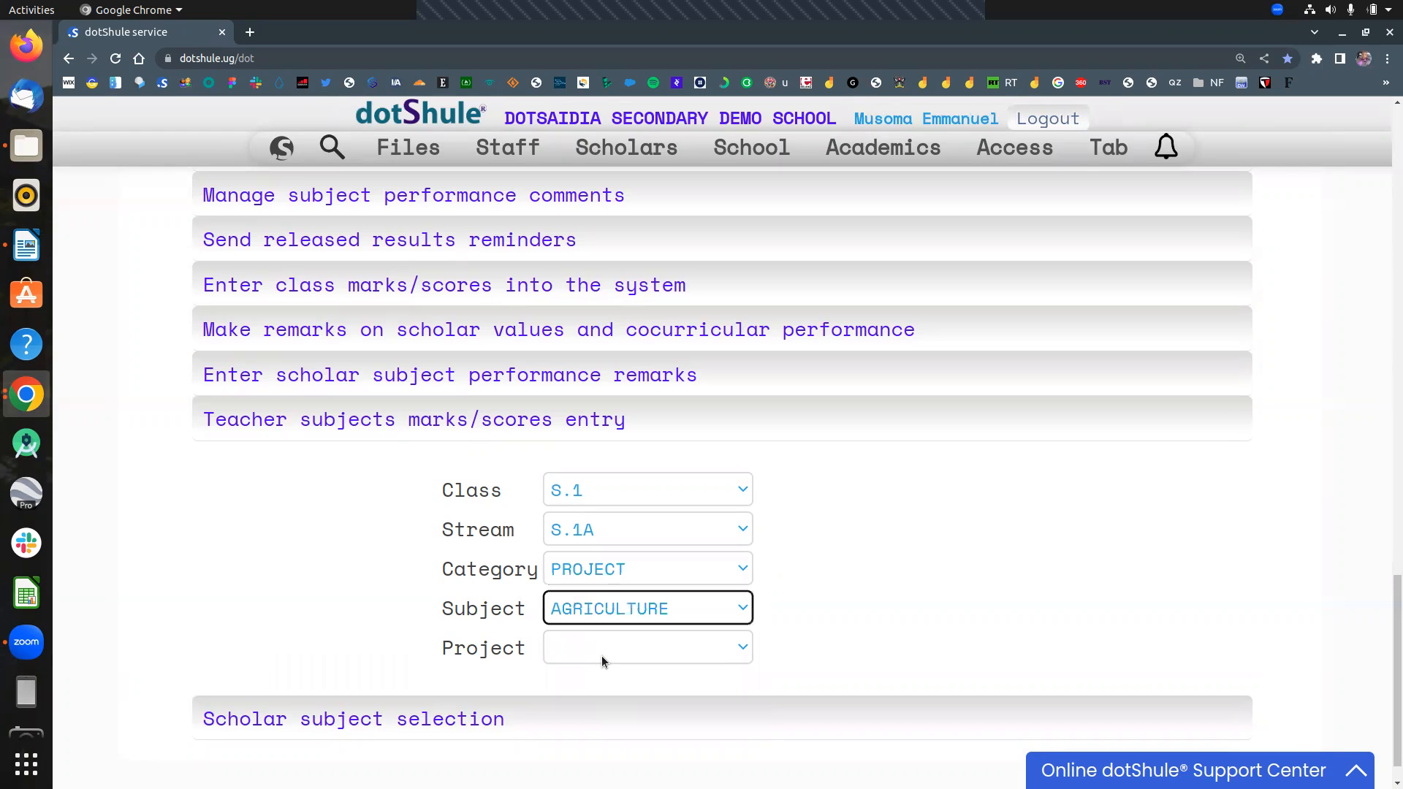
pyautogui.click(602, 647)
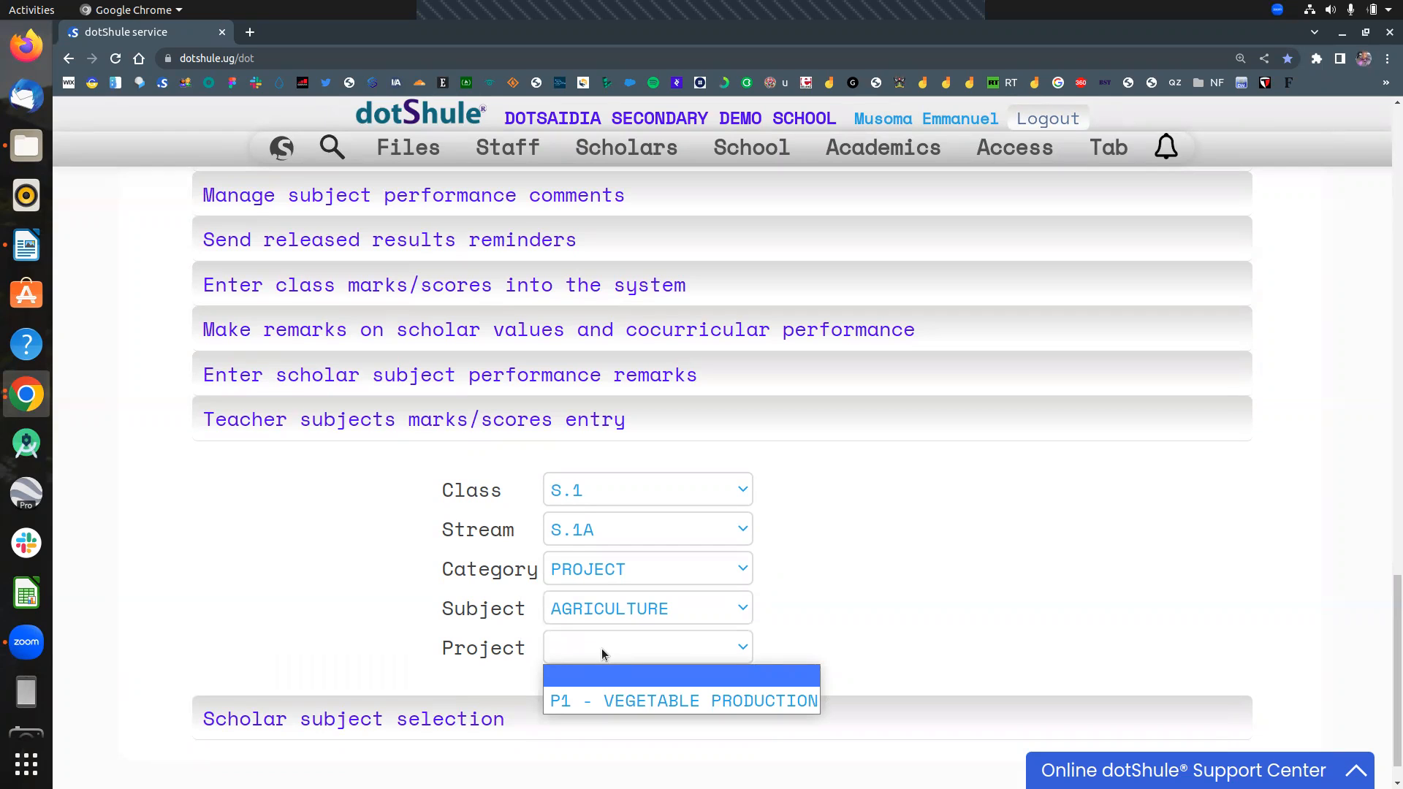
pyautogui.click(607, 701)
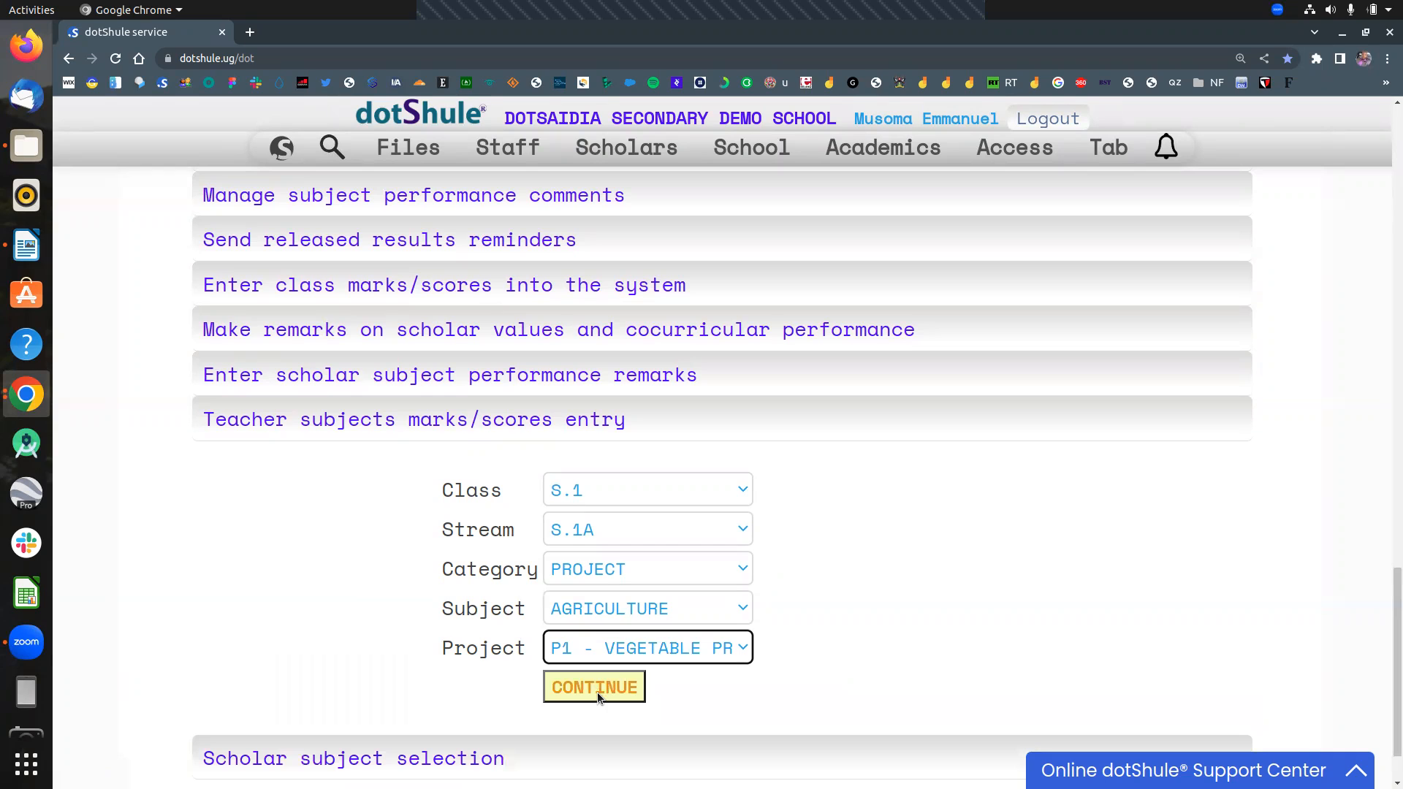
pyautogui.click(598, 691)
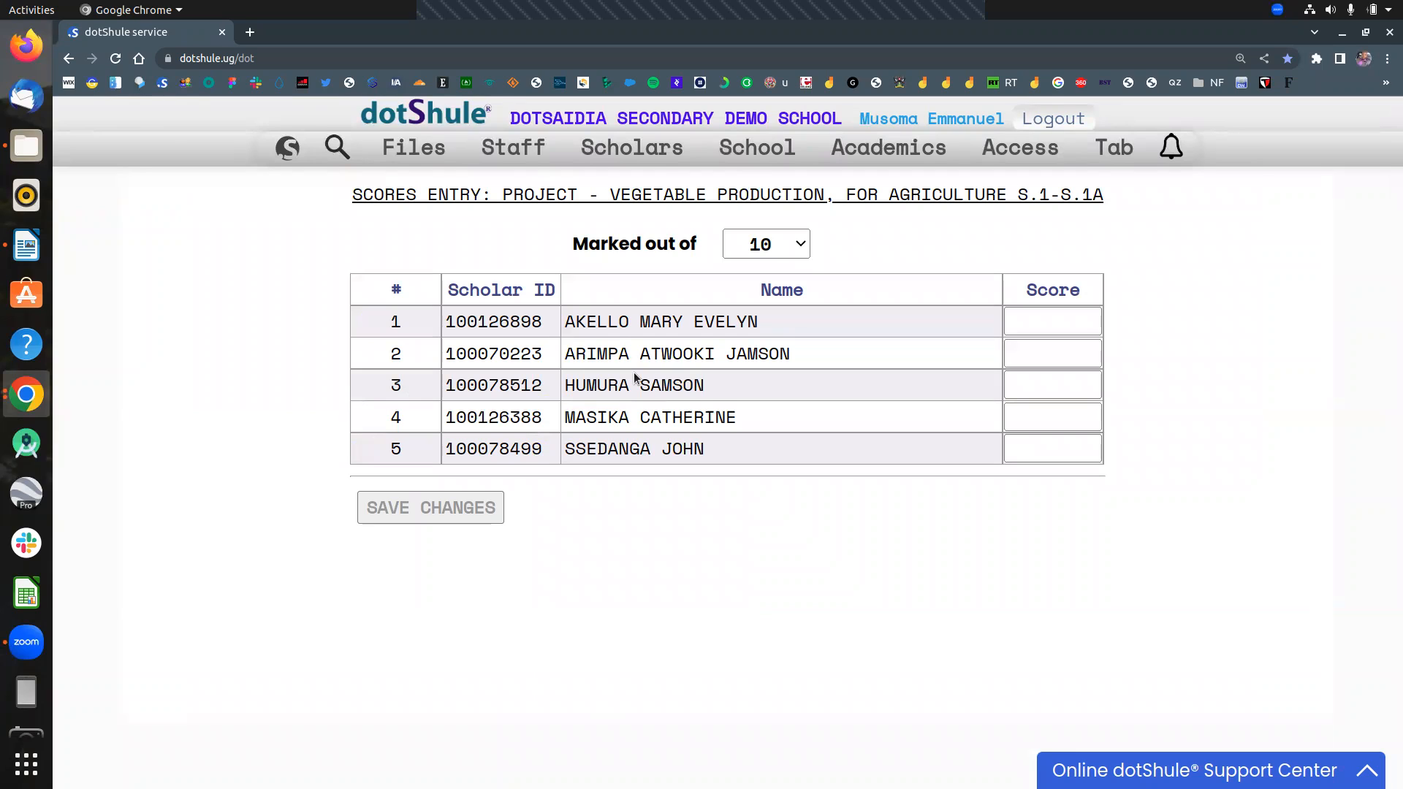
# Step: Set the Vegetable Production project scores to be marked out of 70
pyautogui.click(750, 245)
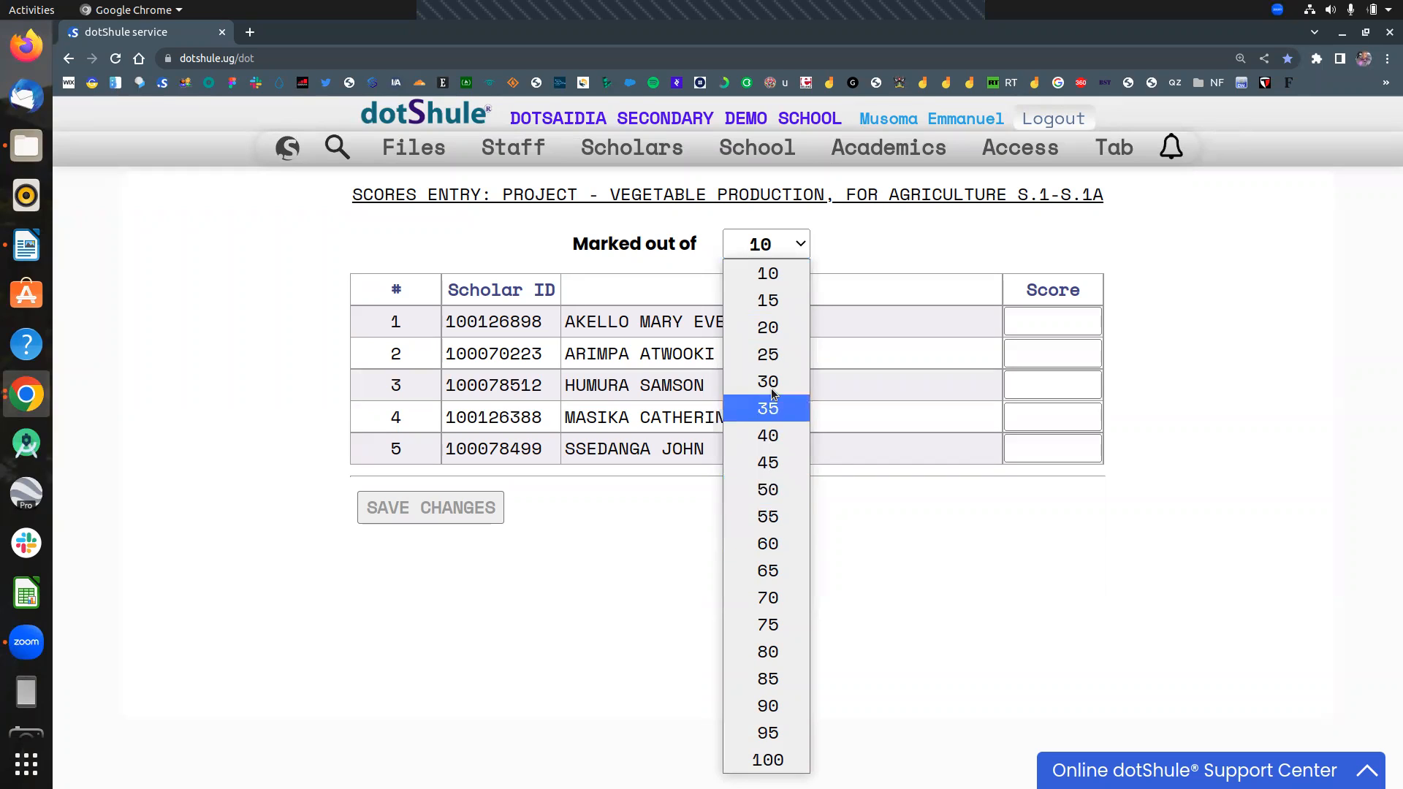
pyautogui.click(775, 595)
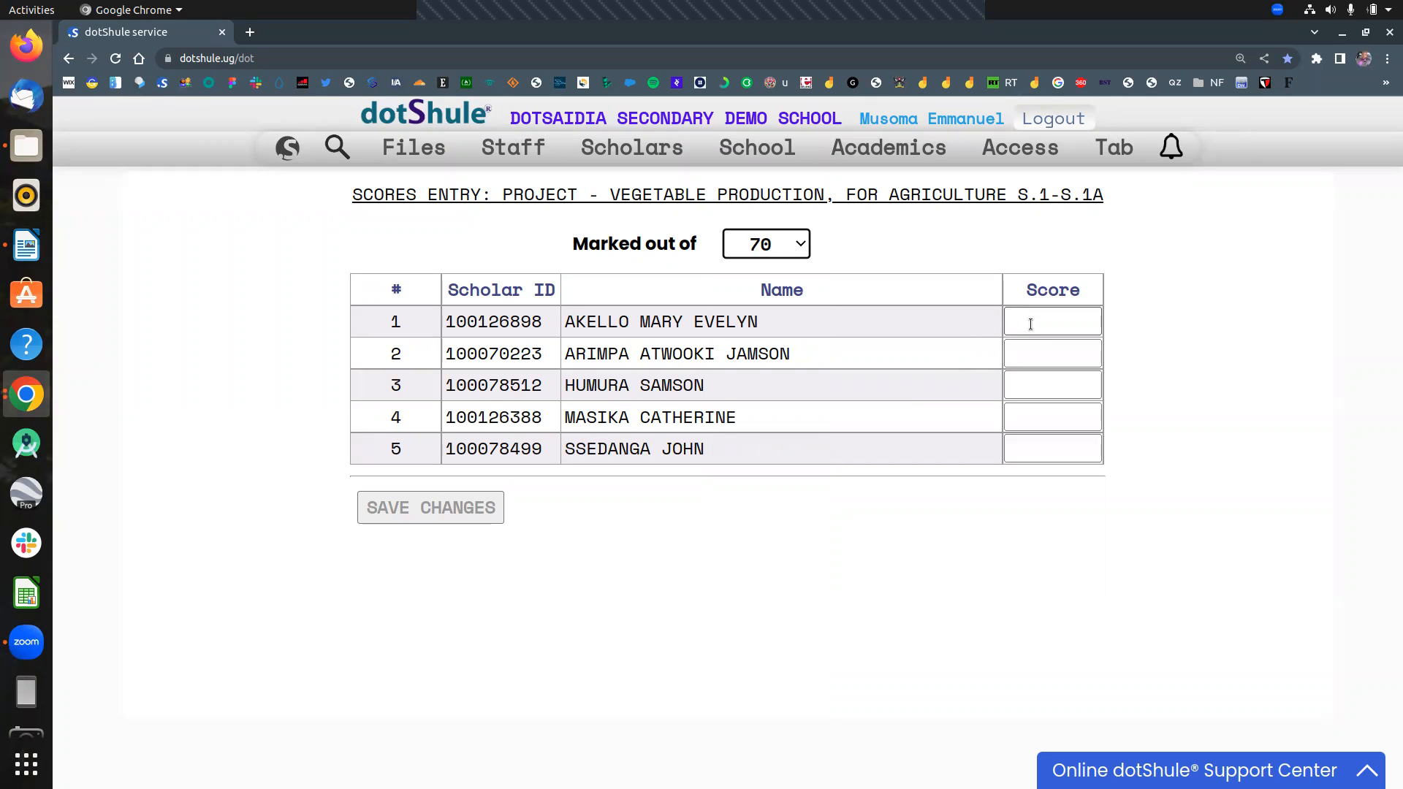
pyautogui.click(787, 248)
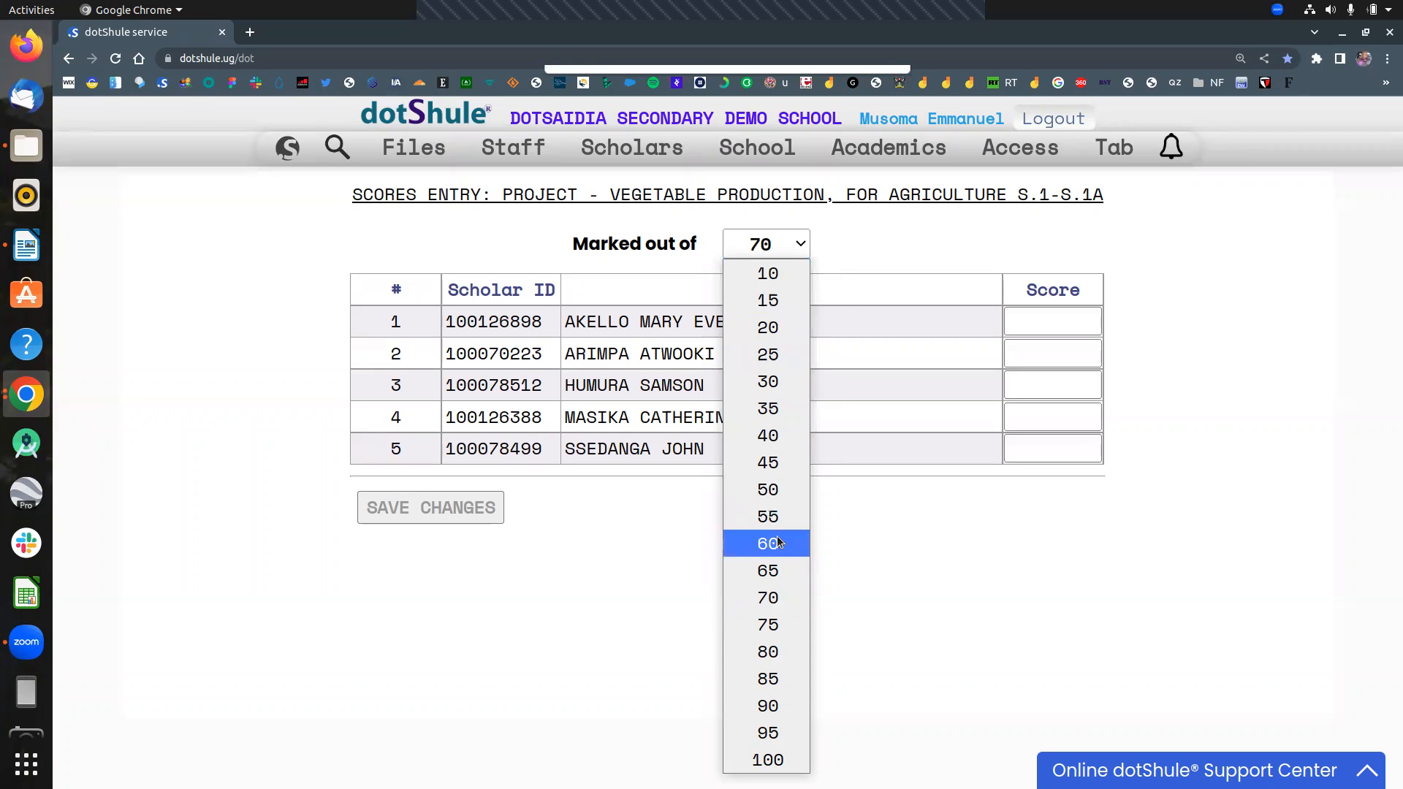
pyautogui.click(773, 598)
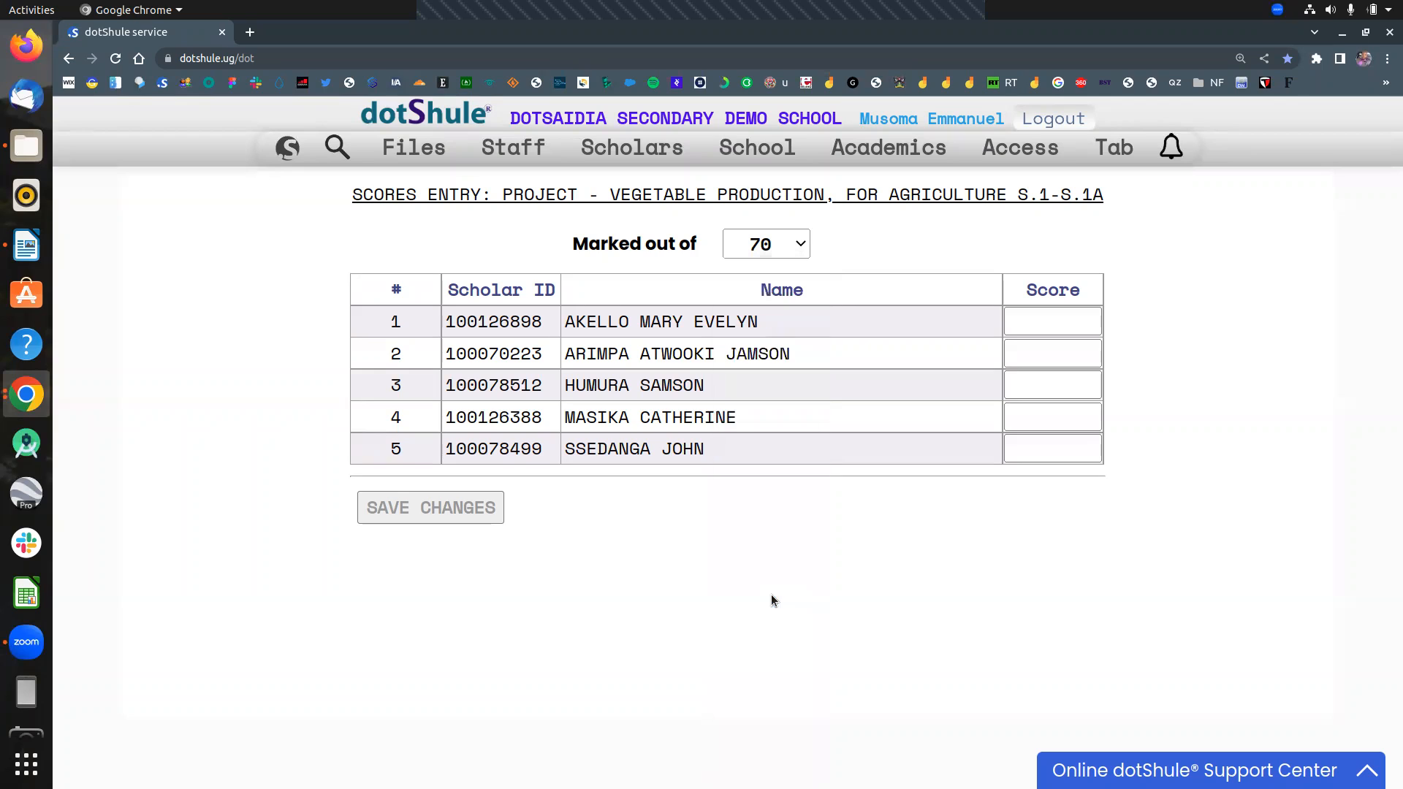
# Step: Save the scores 60, 69, 66, 70 and 67 for the five scholars in listed order and open the project remarks entry
pyautogui.click(1054, 324)
pyautogui.write('60')
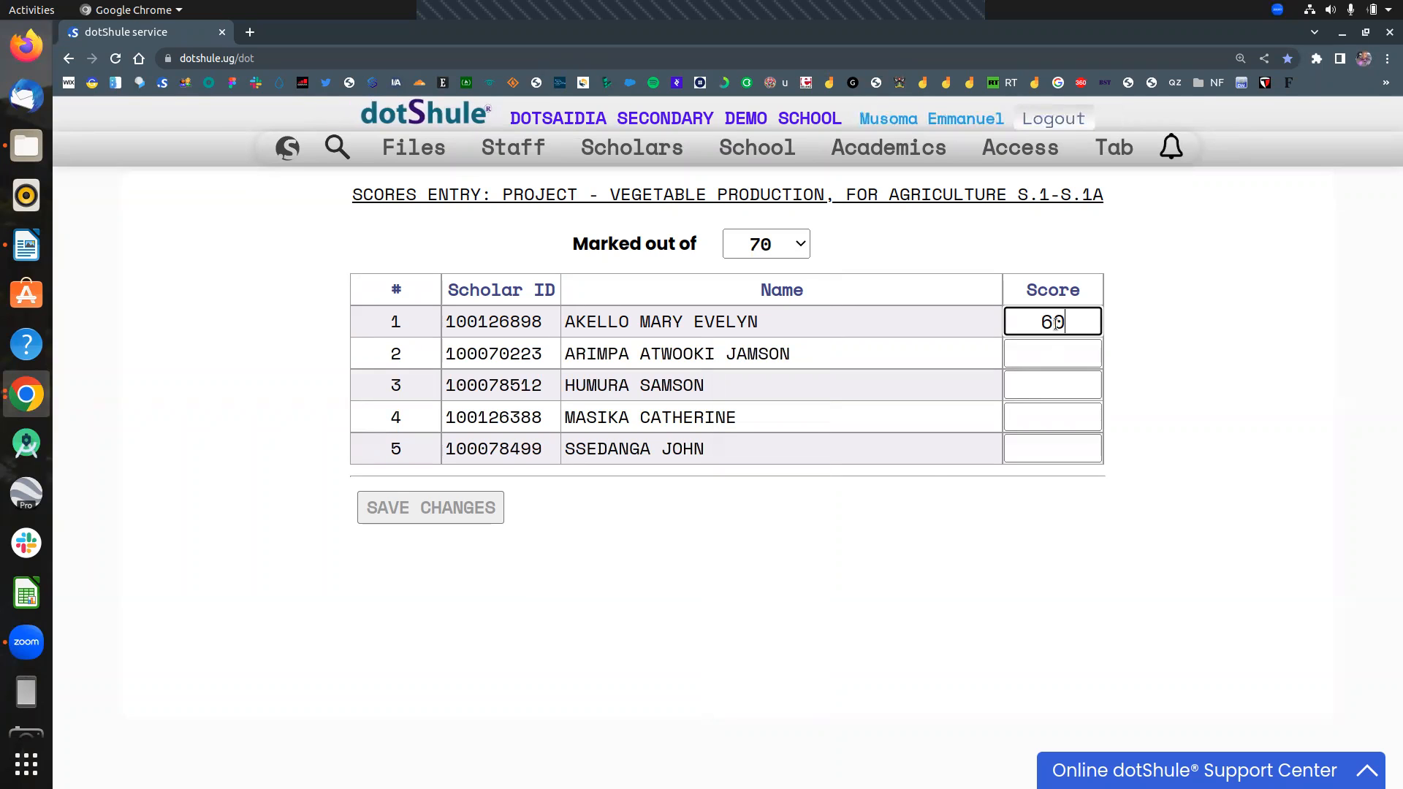
pyautogui.click(1040, 358)
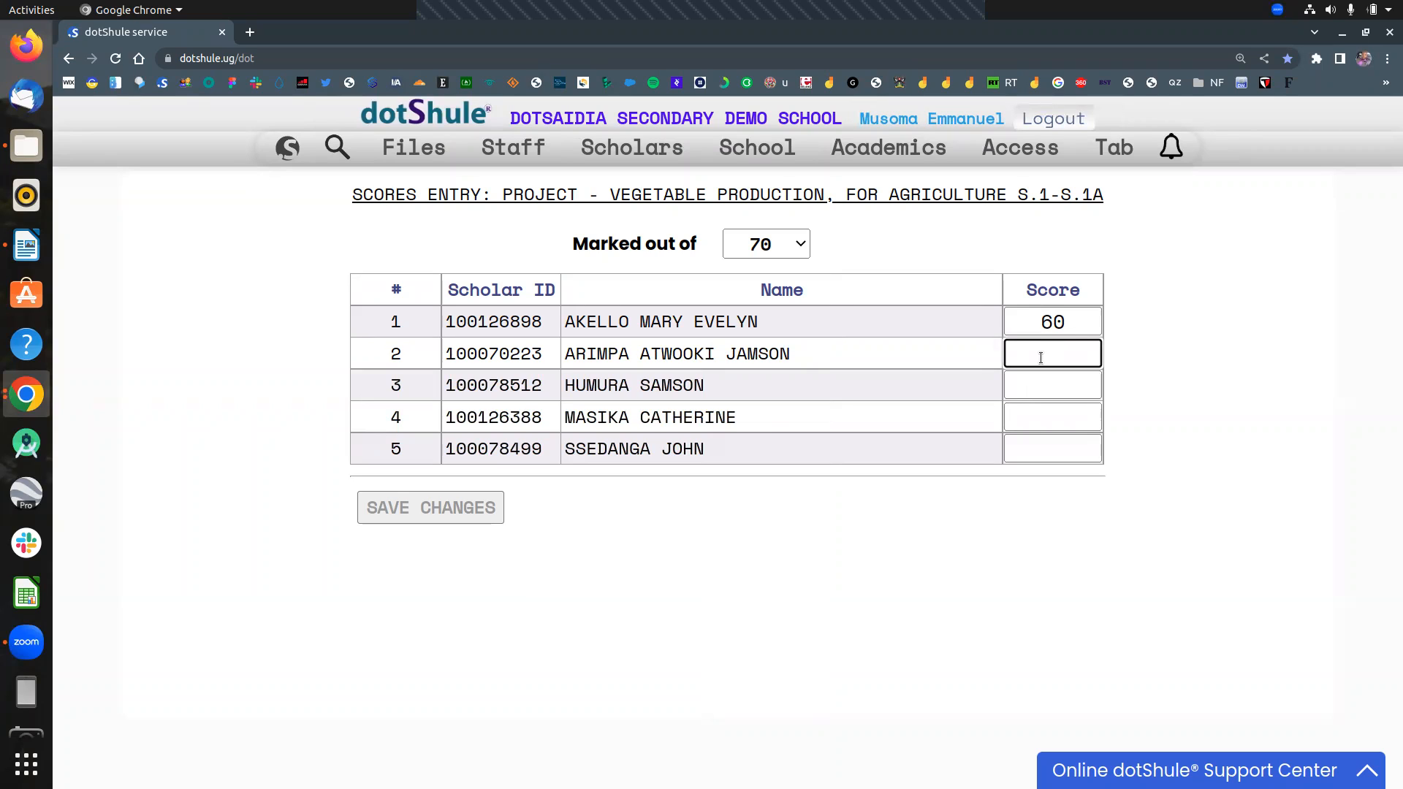
pyautogui.write('69')
pyautogui.click(1043, 392)
pyautogui.write('66')
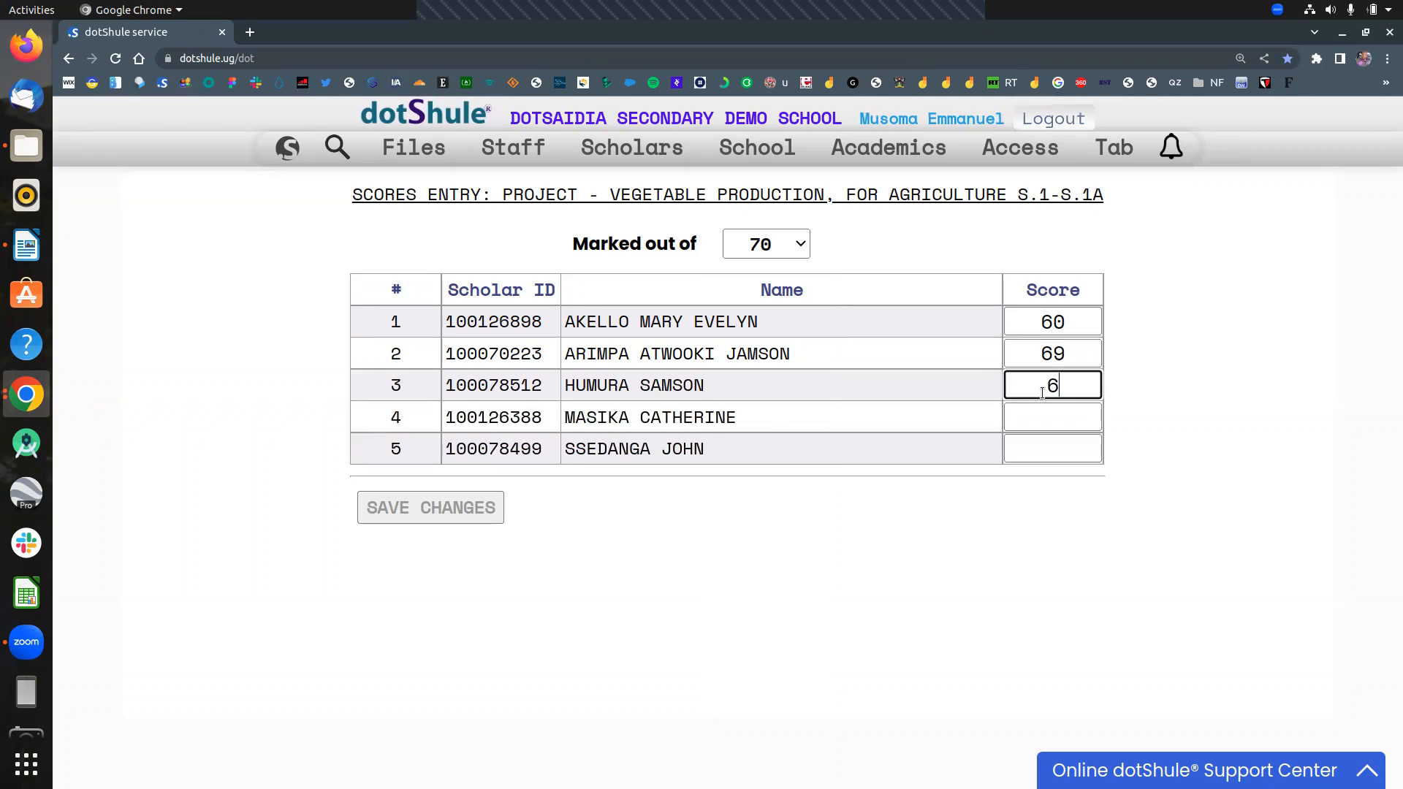
pyautogui.click(1046, 419)
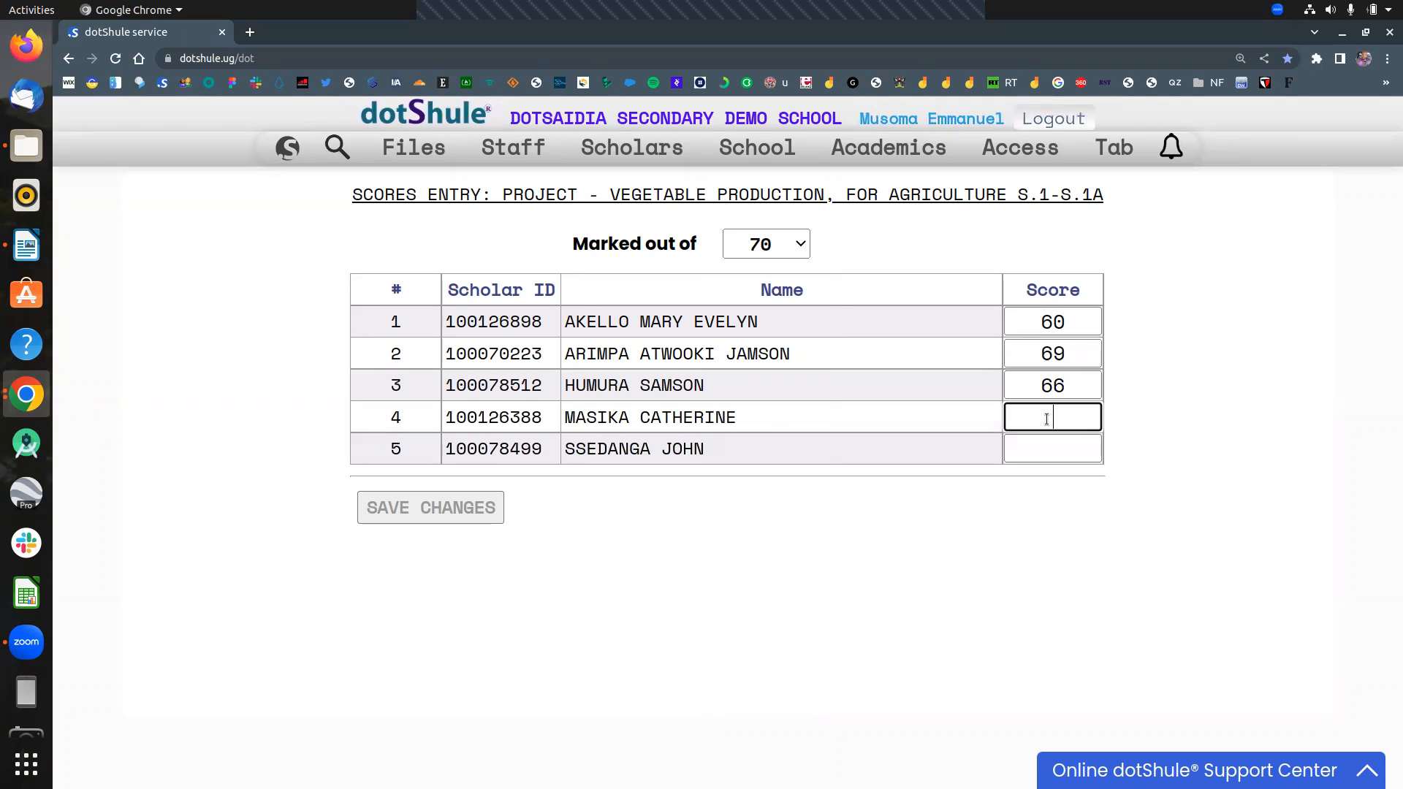
pyautogui.write('70')
pyautogui.click(1046, 448)
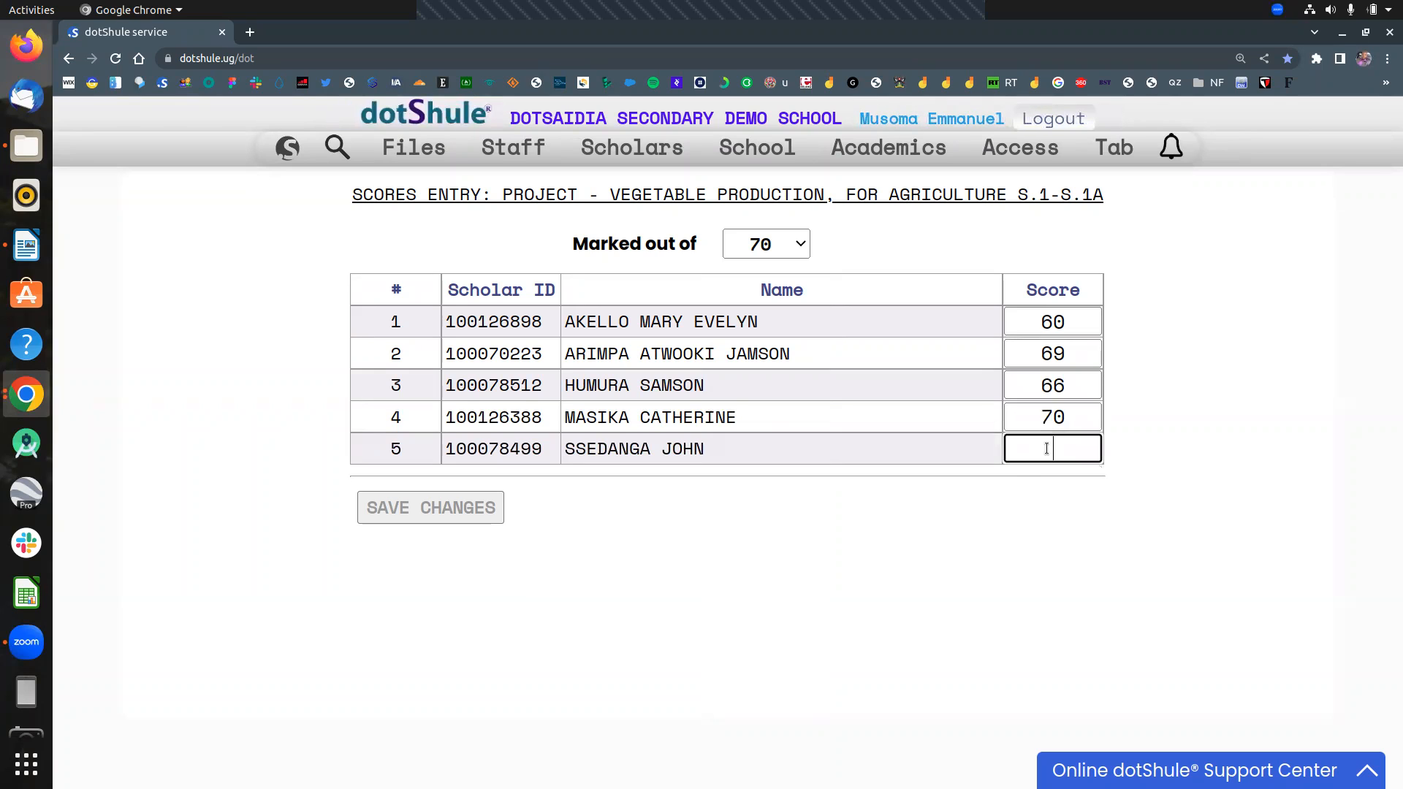
pyautogui.write('67')
pyautogui.click(423, 506)
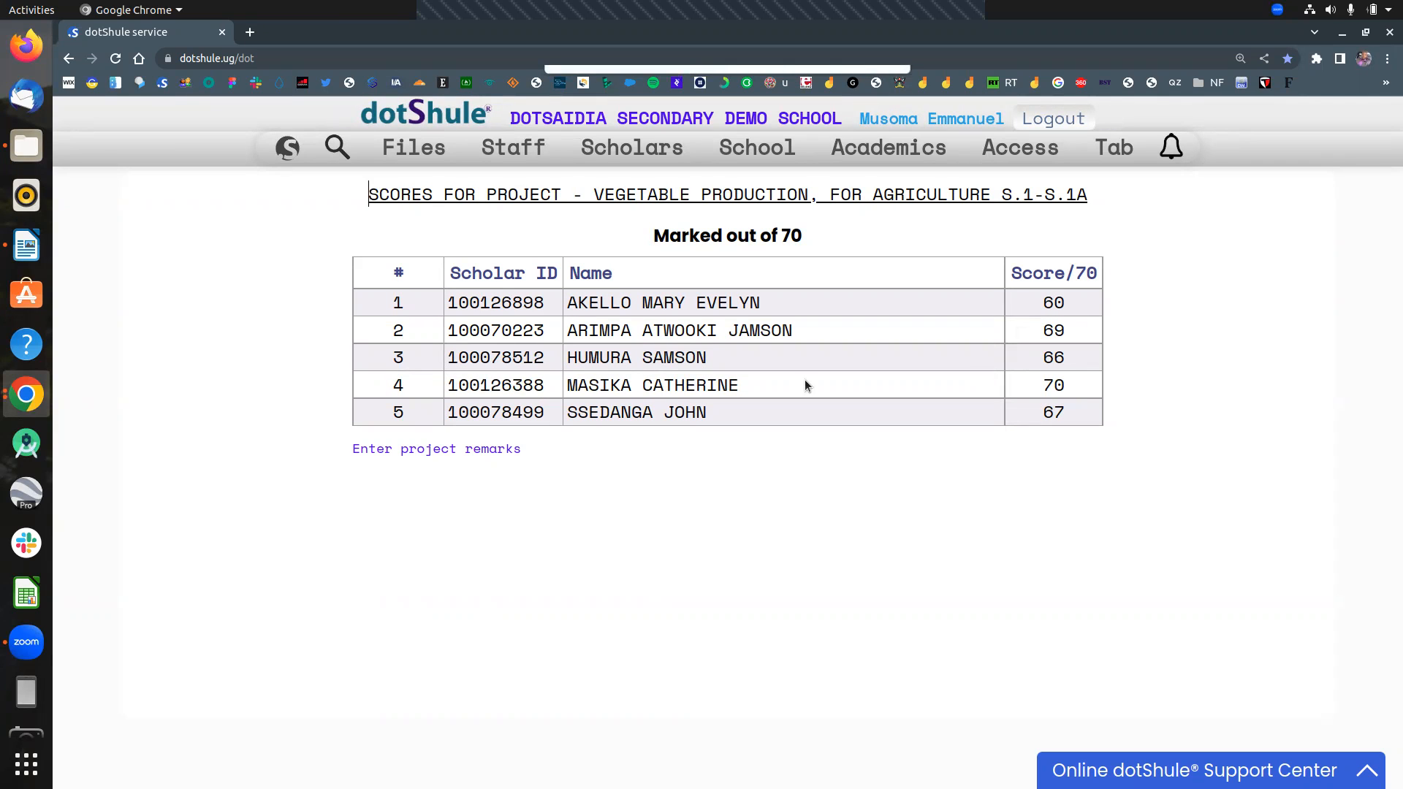
pyautogui.click(489, 452)
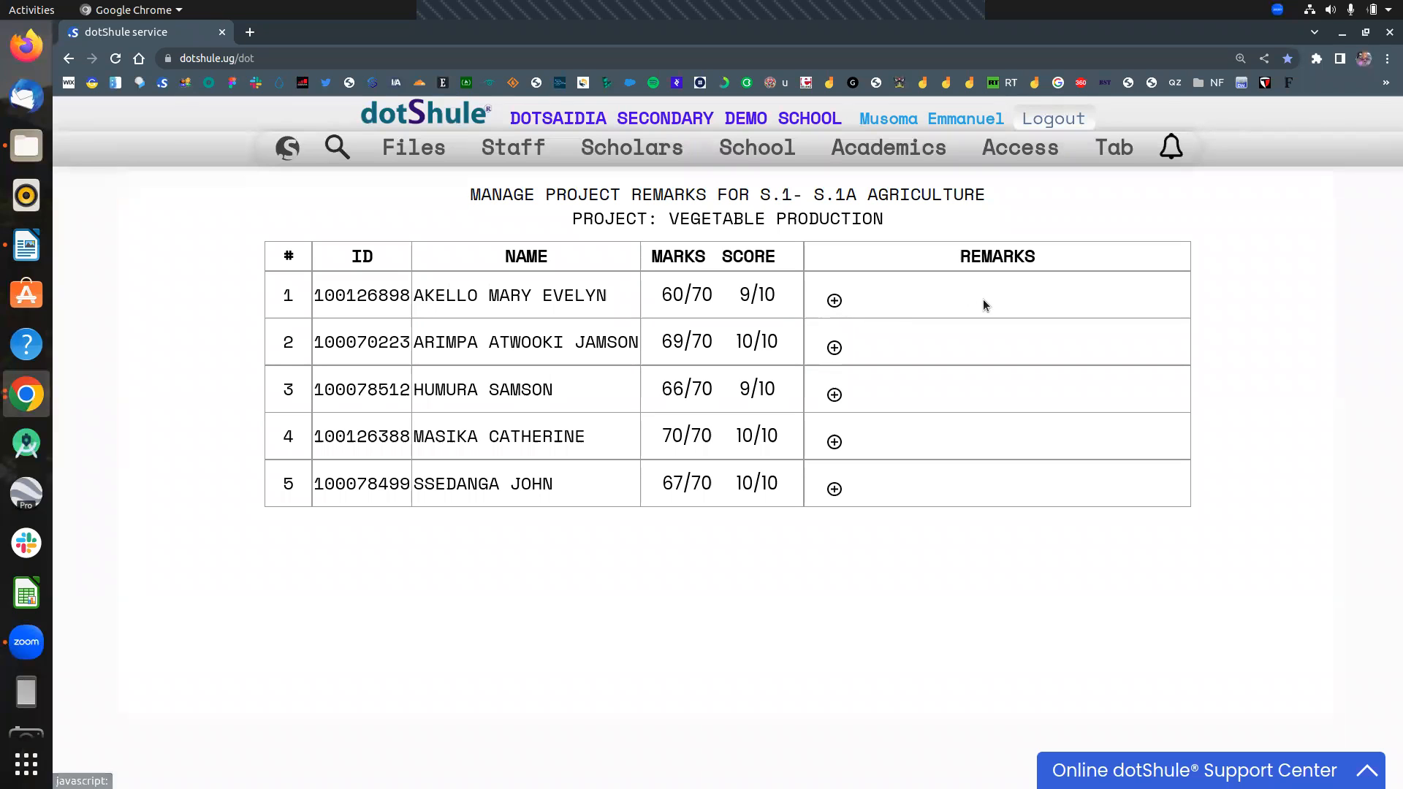
# Step: Return to the dashboard and open the teacher subjects marks/scores entry form from the results options again
pyautogui.moveTo(288, 145)
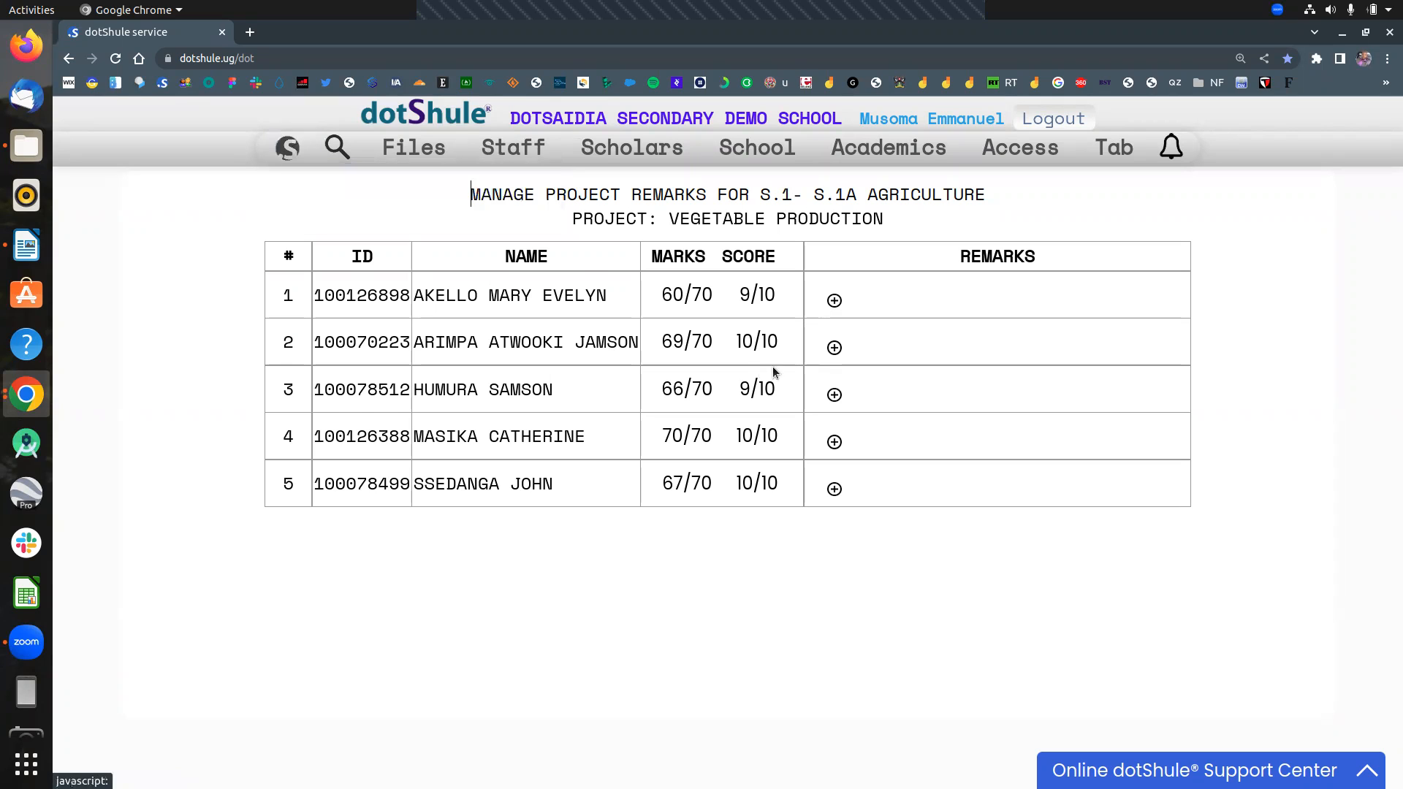
pyautogui.click(302, 182)
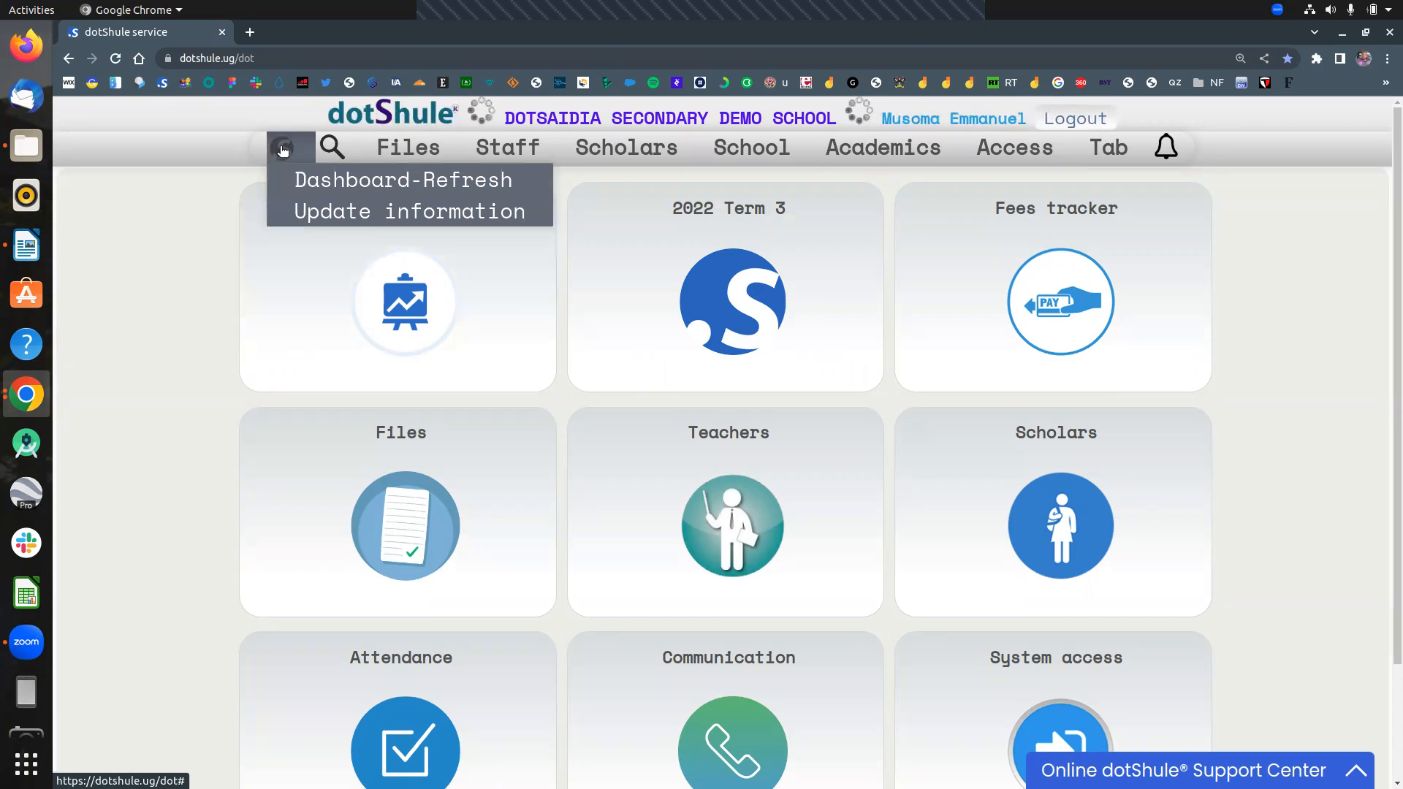
pyautogui.click(283, 182)
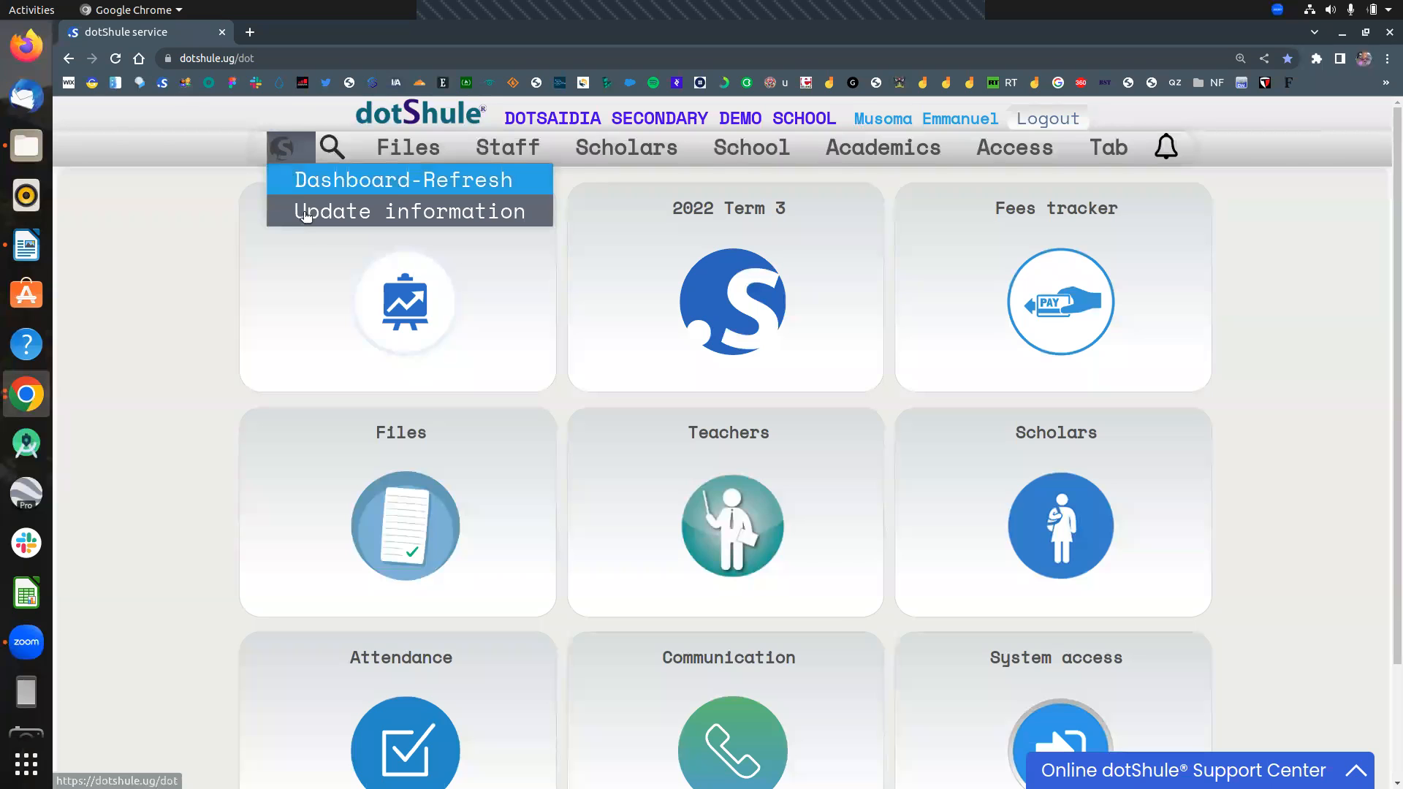
pyautogui.click(314, 247)
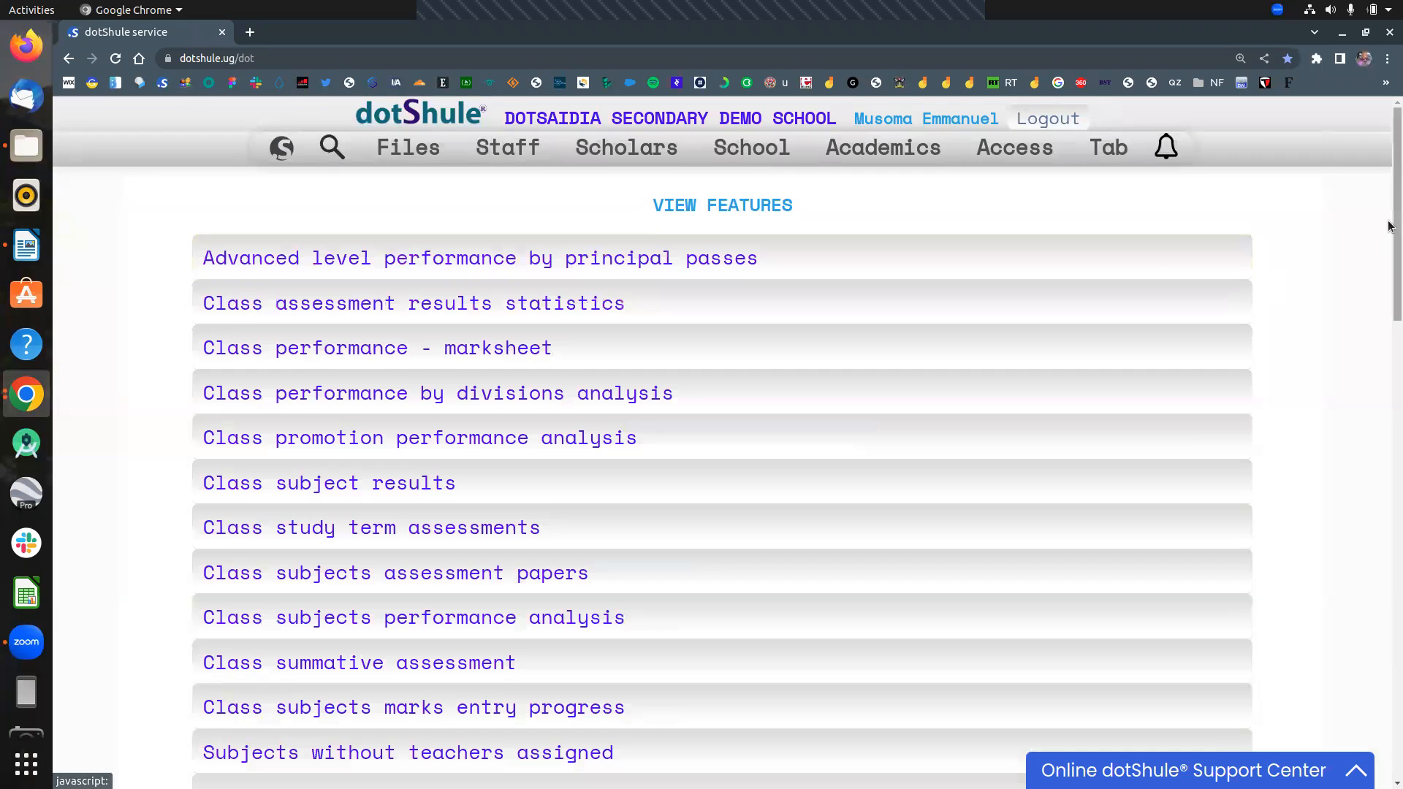
pyautogui.scroll(-20, 549, 699)
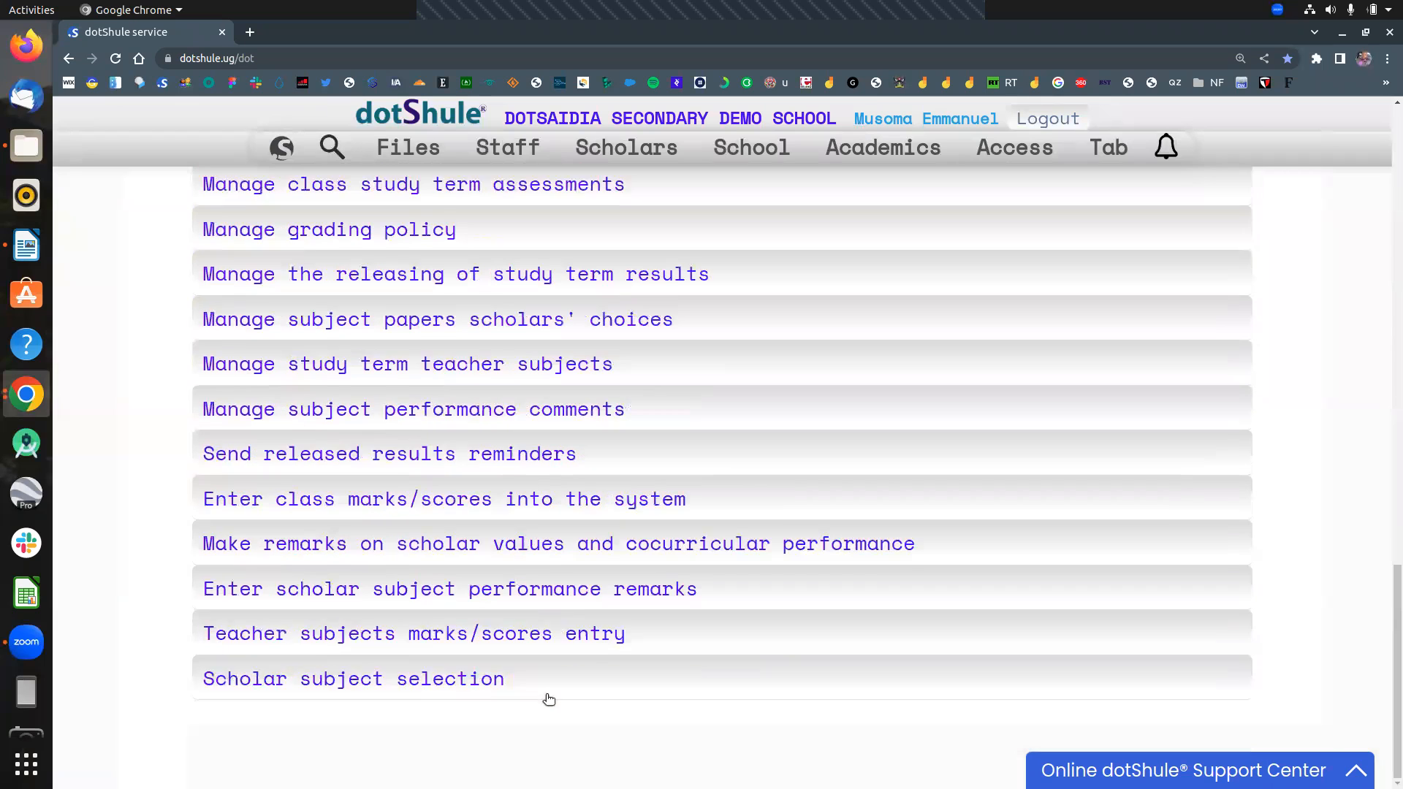
pyautogui.click(476, 641)
# Step: Choose class S.1, stream S.1A and the SUMASS category for the new marks entry
pyautogui.click(599, 550)
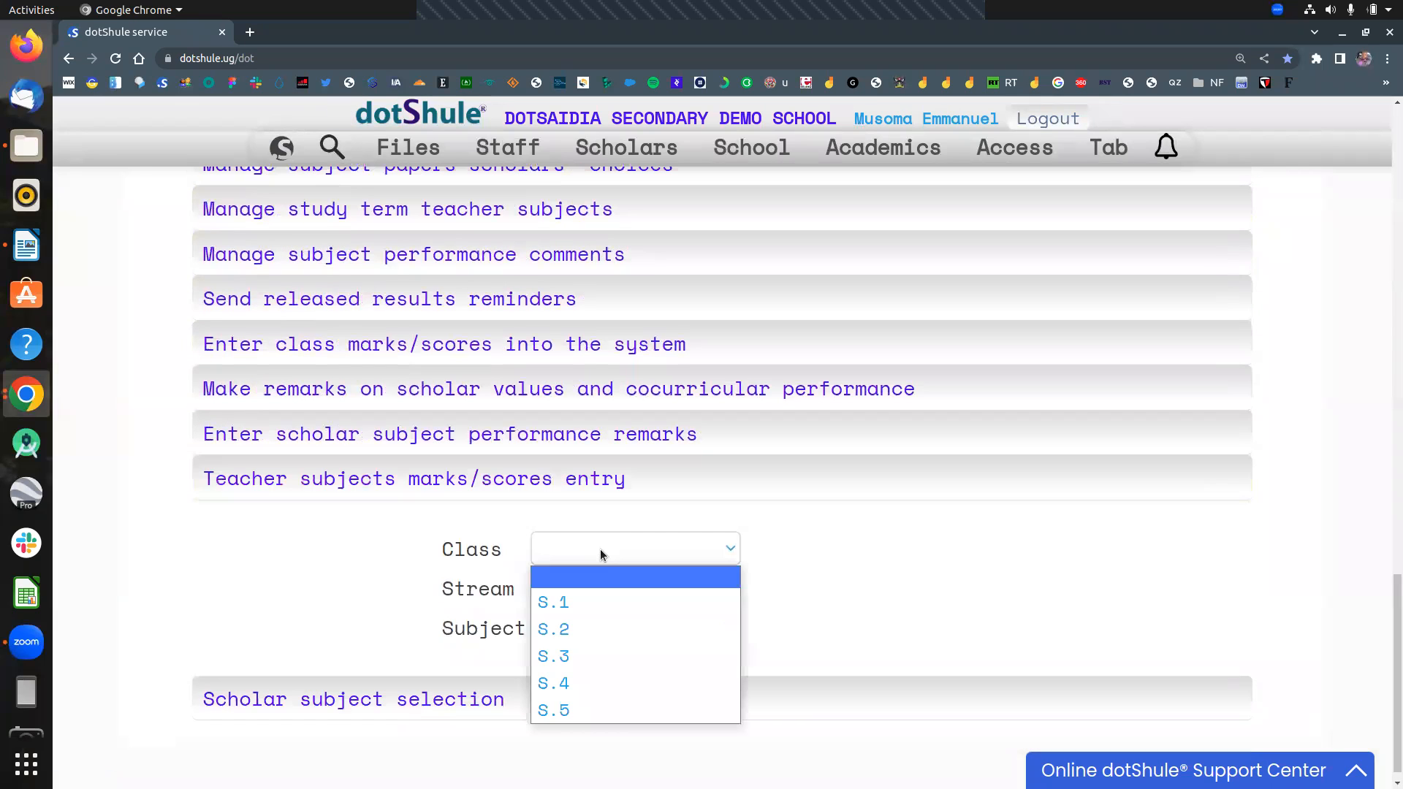
pyautogui.click(602, 598)
pyautogui.click(604, 537)
pyautogui.click(610, 594)
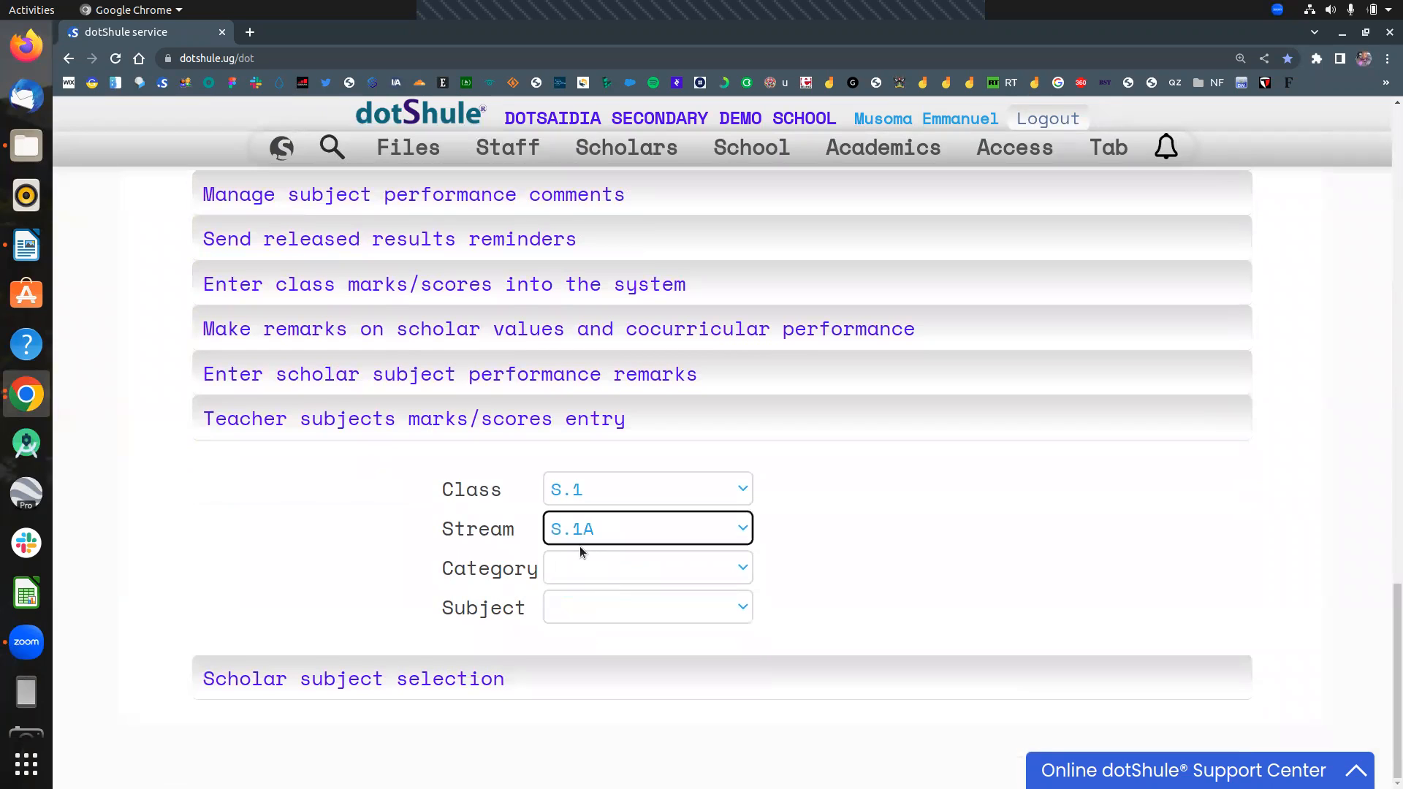
pyautogui.click(585, 567)
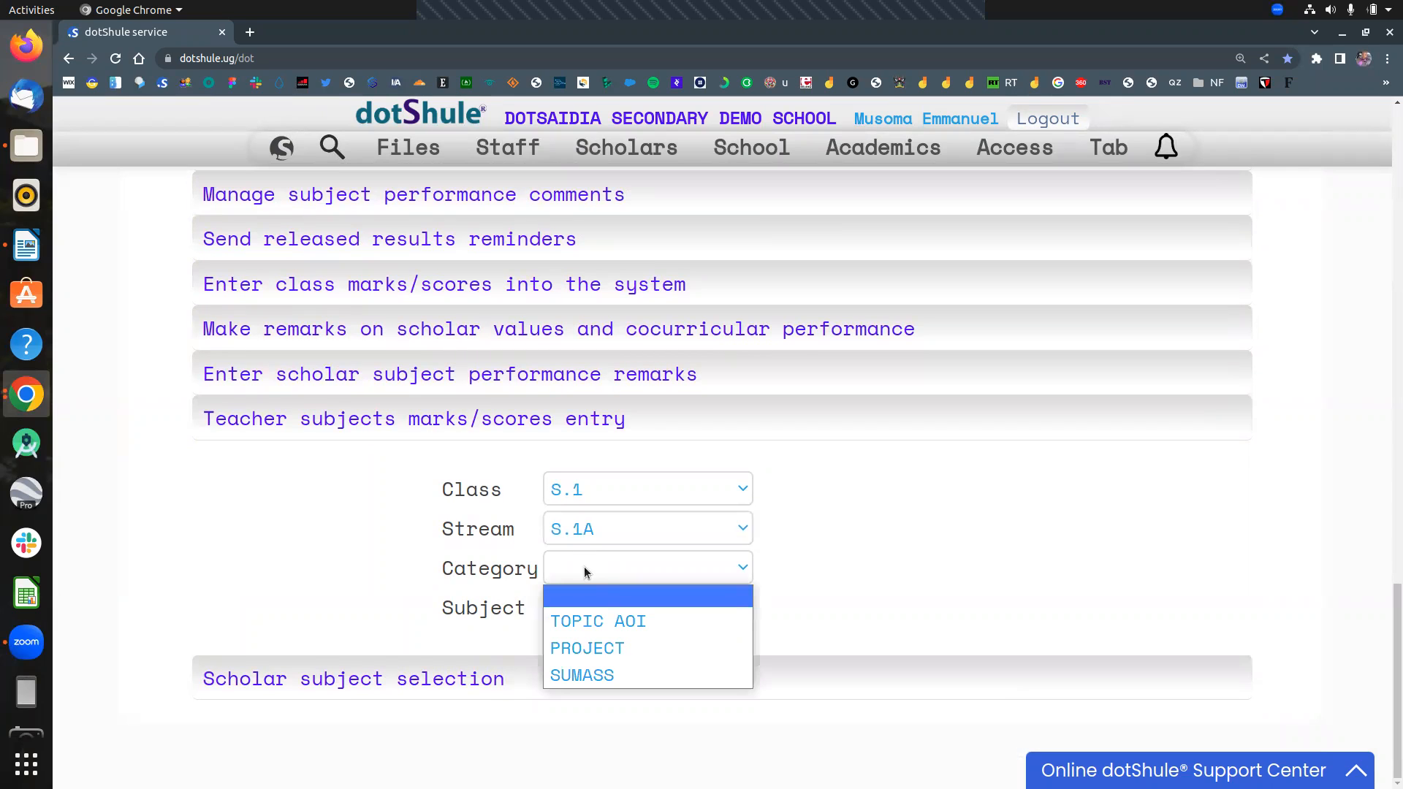
pyautogui.click(585, 567)
pyautogui.click(585, 567)
pyautogui.click(587, 675)
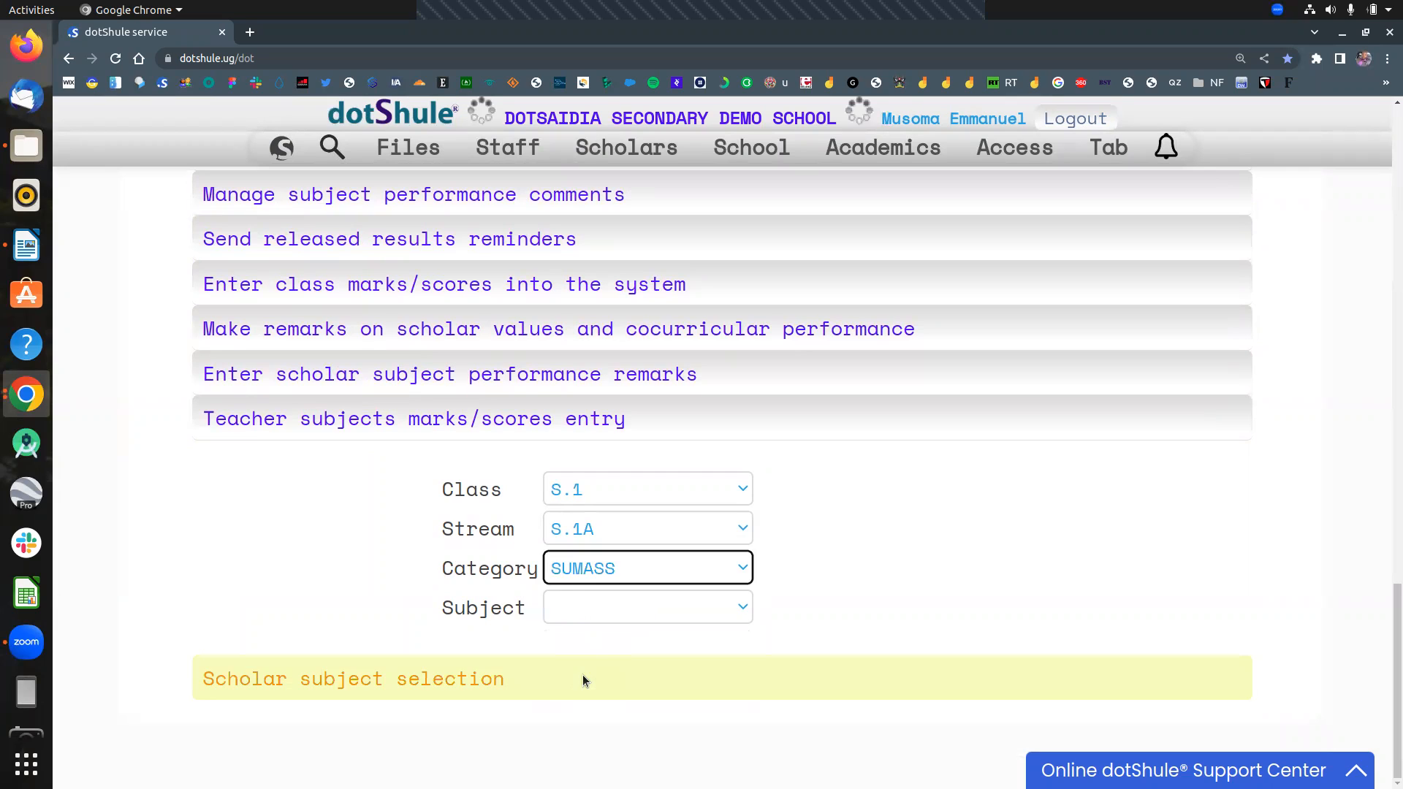
# Step: Select AGRICULTURE and the END OF YEAR EXAMS assessment, and continue to the marks entry sheet
pyautogui.click(594, 602)
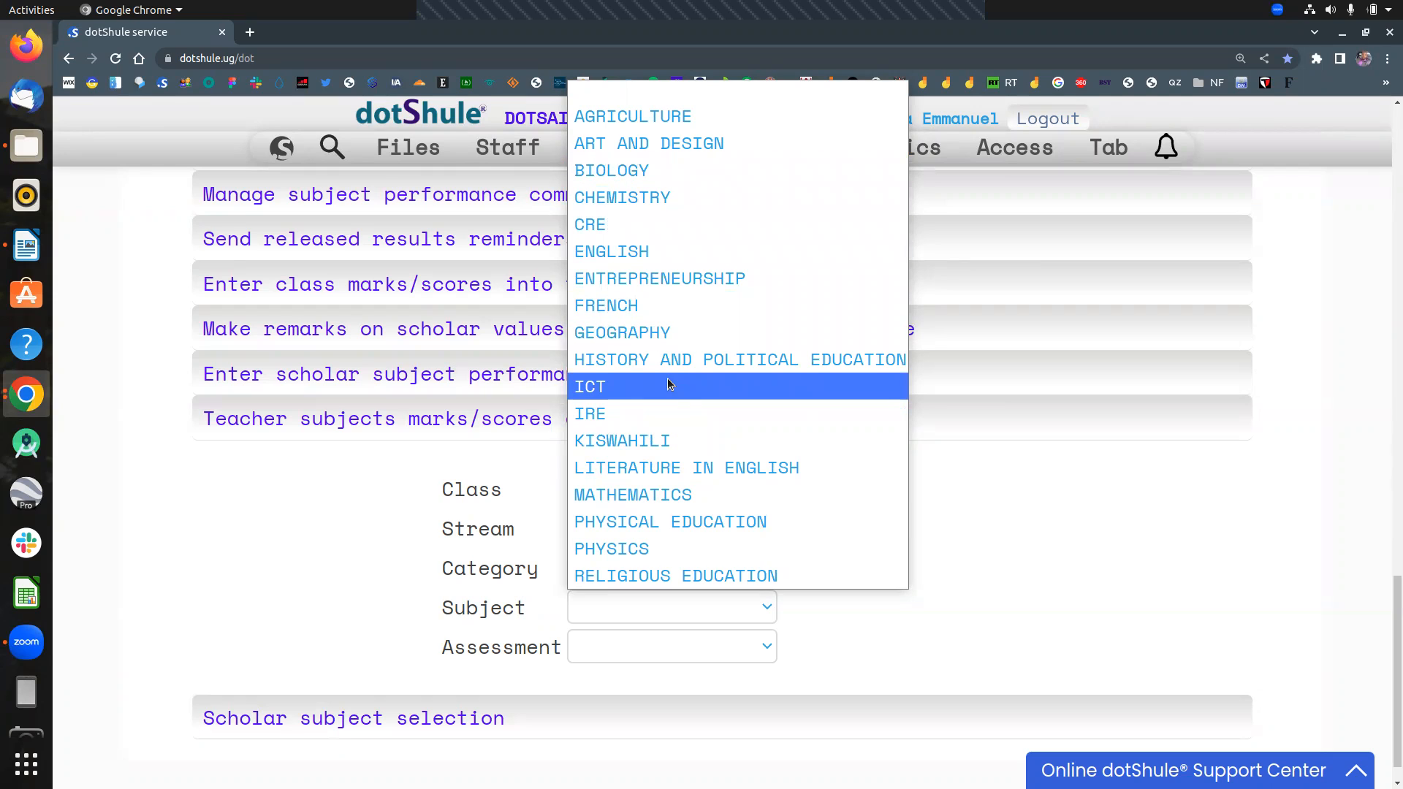
pyautogui.click(668, 116)
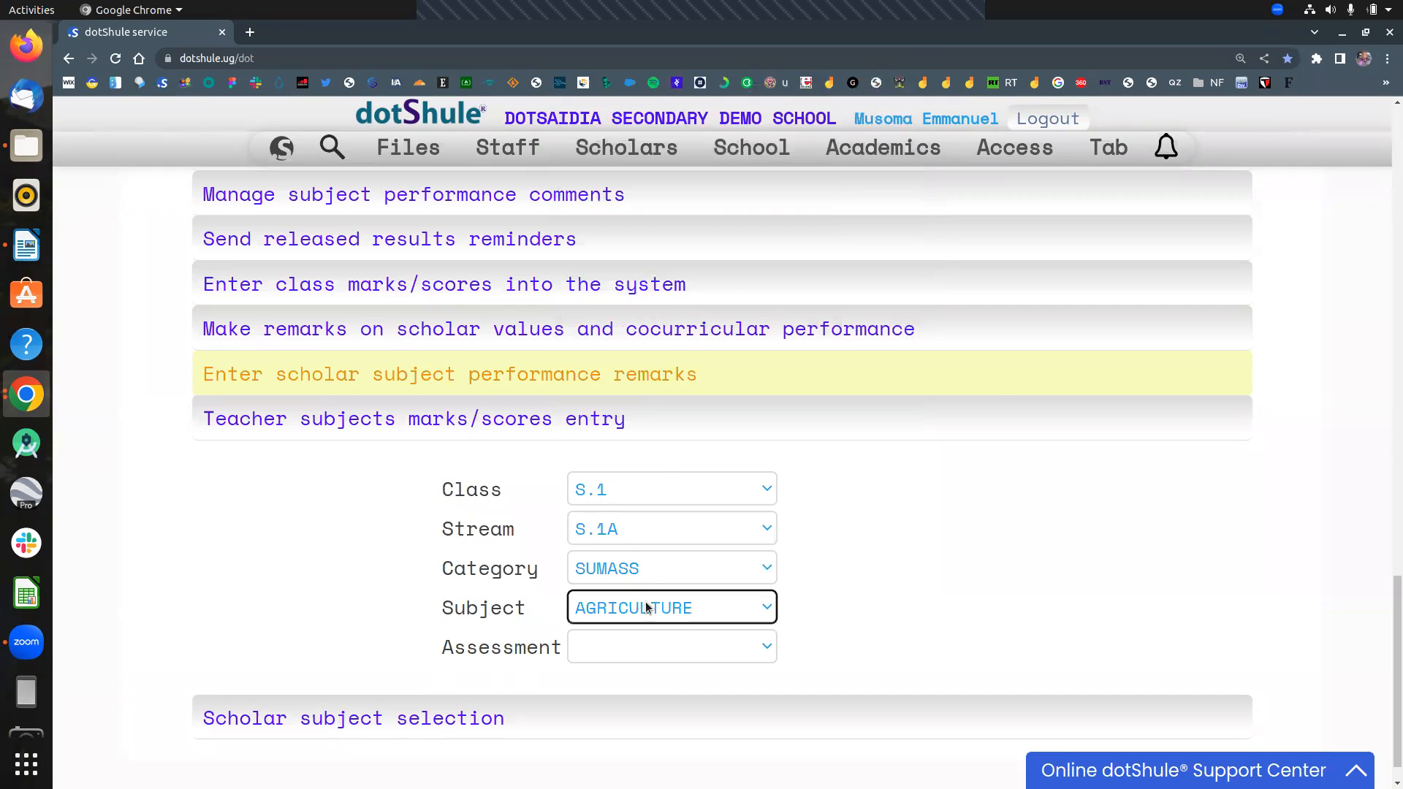
pyautogui.click(656, 650)
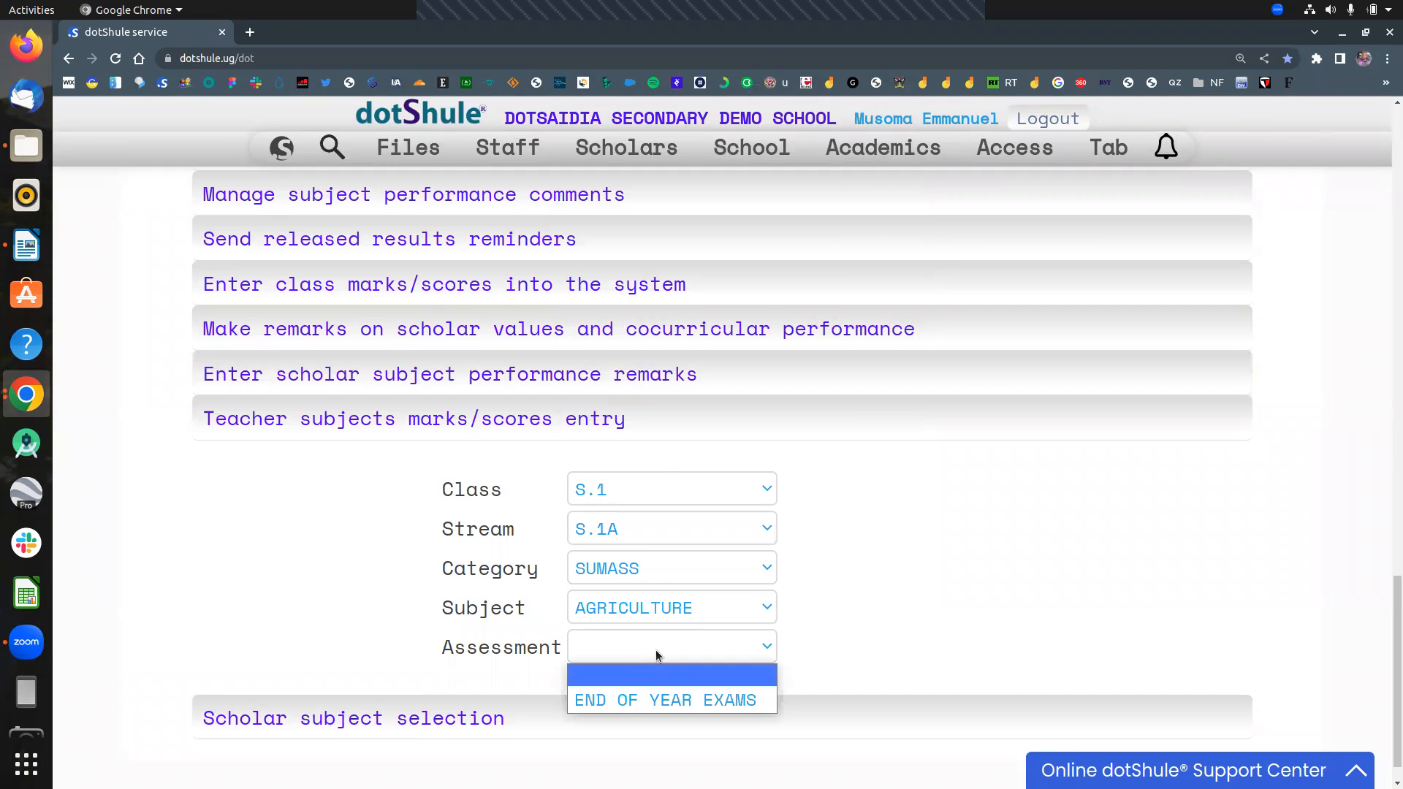
pyautogui.click(699, 707)
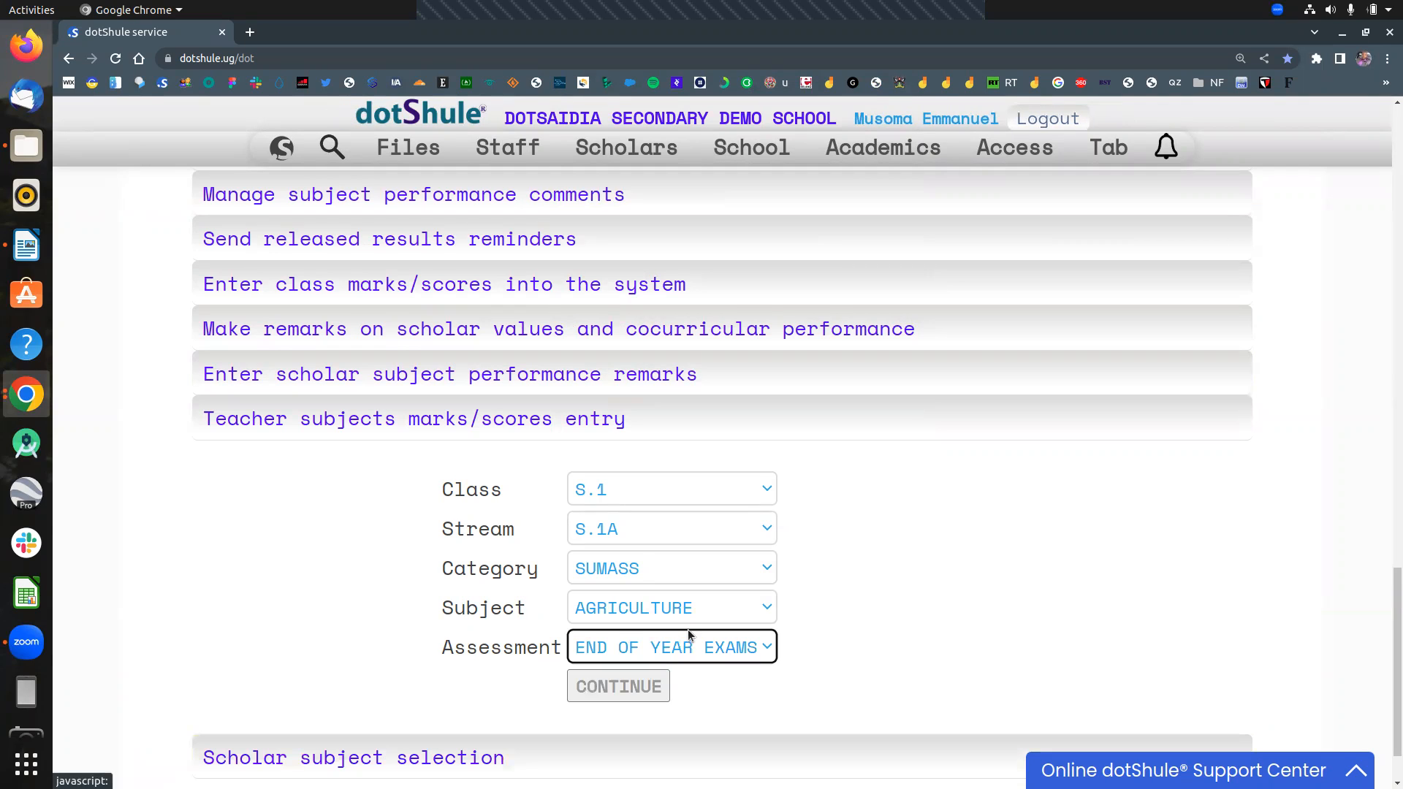
pyautogui.click(643, 686)
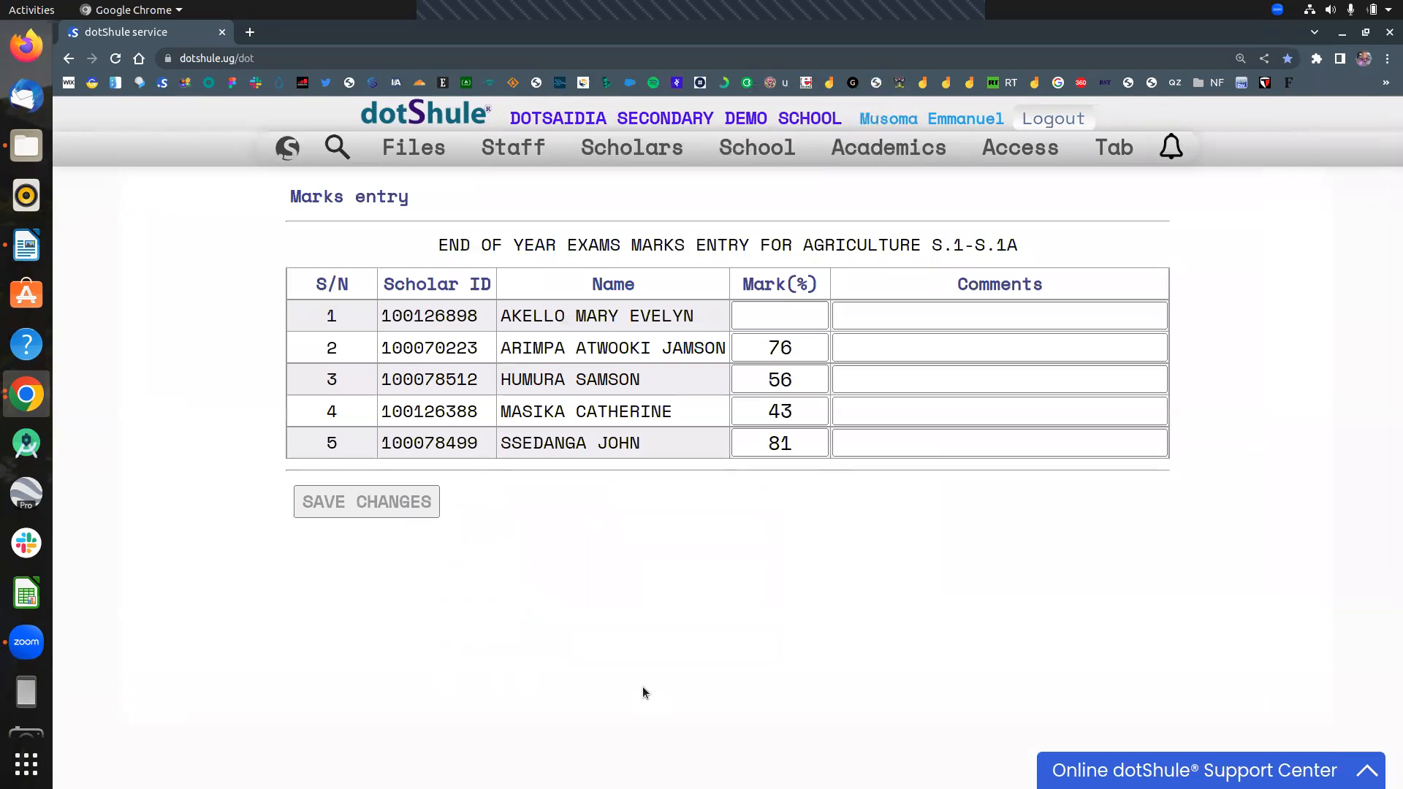
# Step: Enter an end of year exams mark of 78 for the first scholar on the Agriculture sheet
pyautogui.click(760, 317)
pyautogui.write('78')
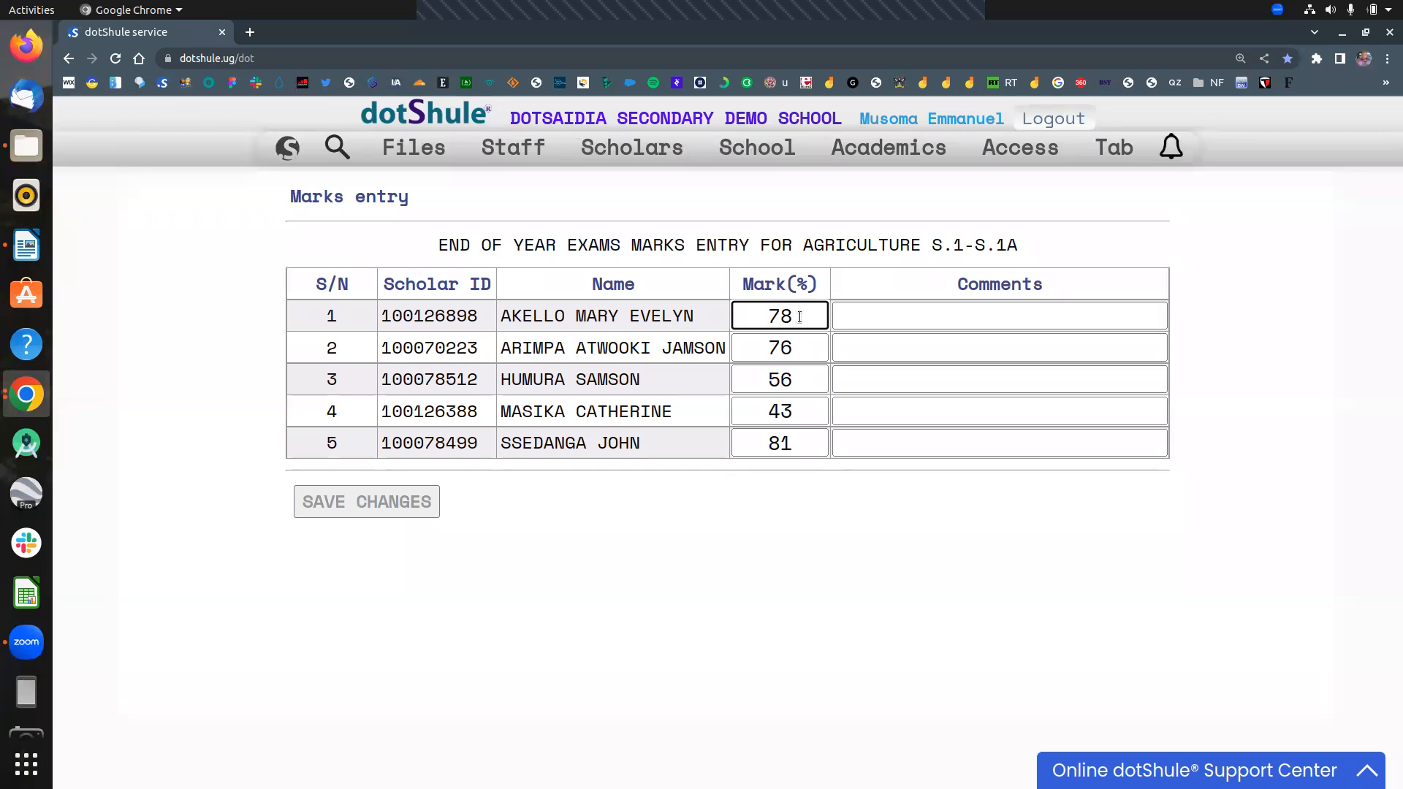
pyautogui.moveTo(821, 284); pyautogui.dragTo(764, 290)
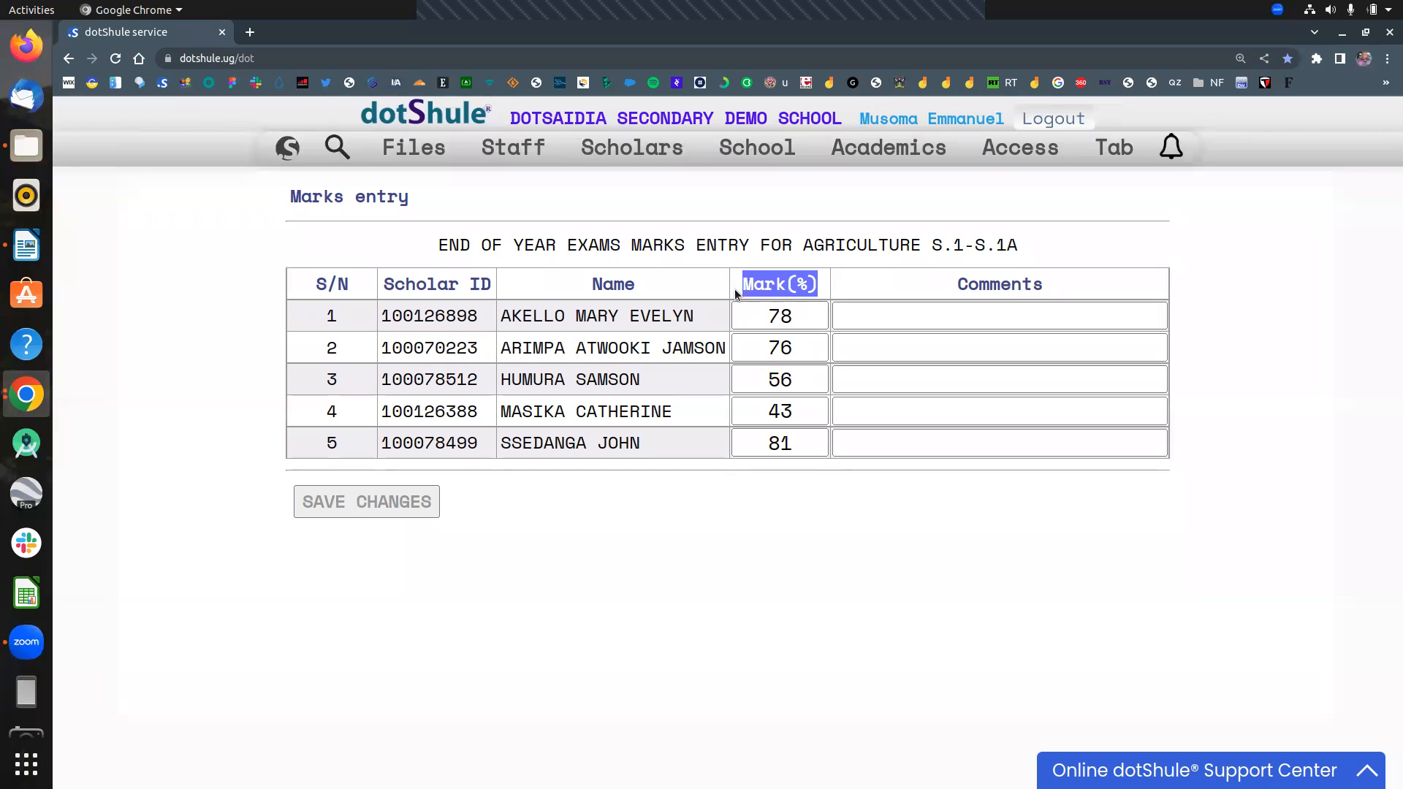
pyautogui.click(800, 322)
pyautogui.doubleClick(801, 322)
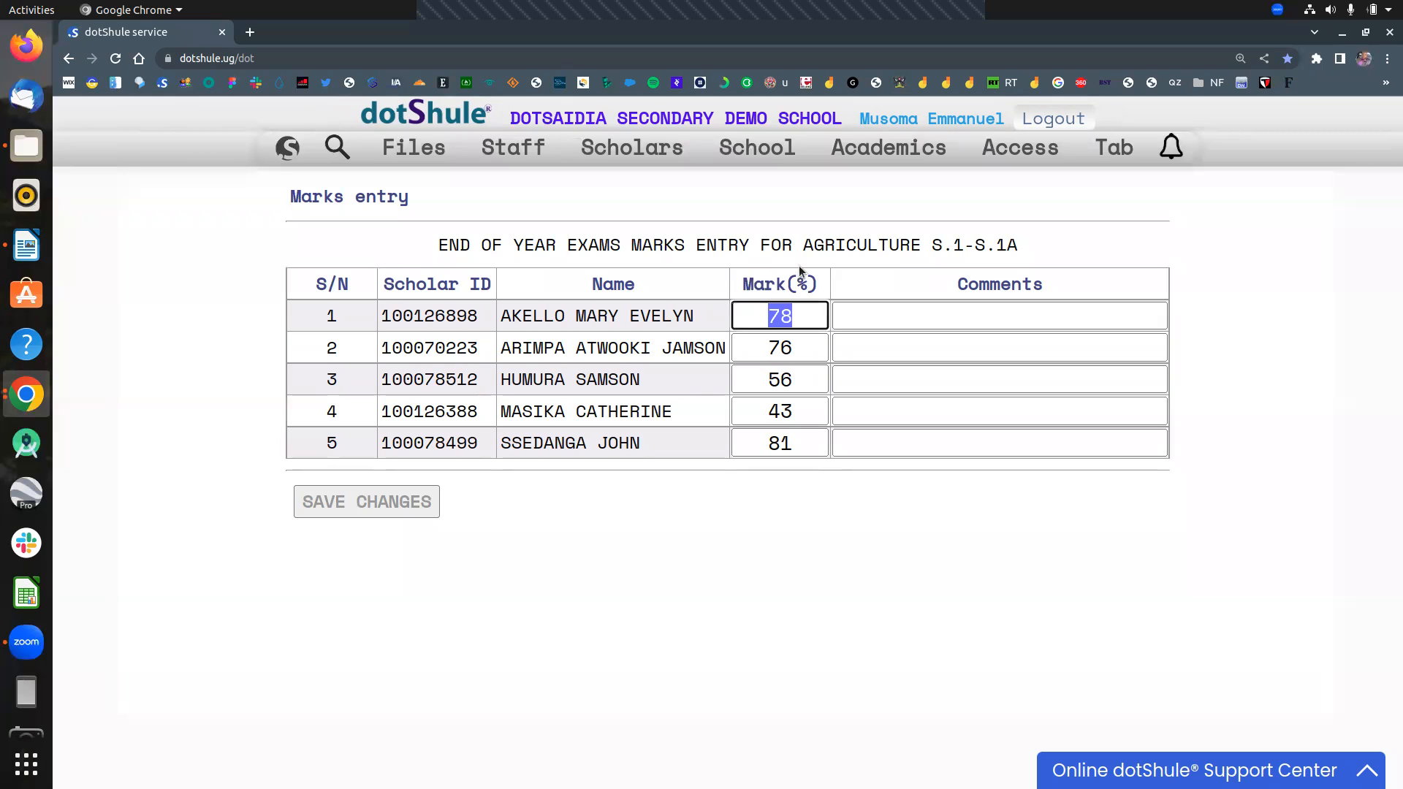
pyautogui.click(799, 316)
pyautogui.click(796, 347)
# Step: Set the third scholar's mark to 85 and the fourth scholar's to 91, and save the marks sheet
pyautogui.click(800, 384)
pyautogui.doubleClick(757, 385)
pyautogui.write('8')
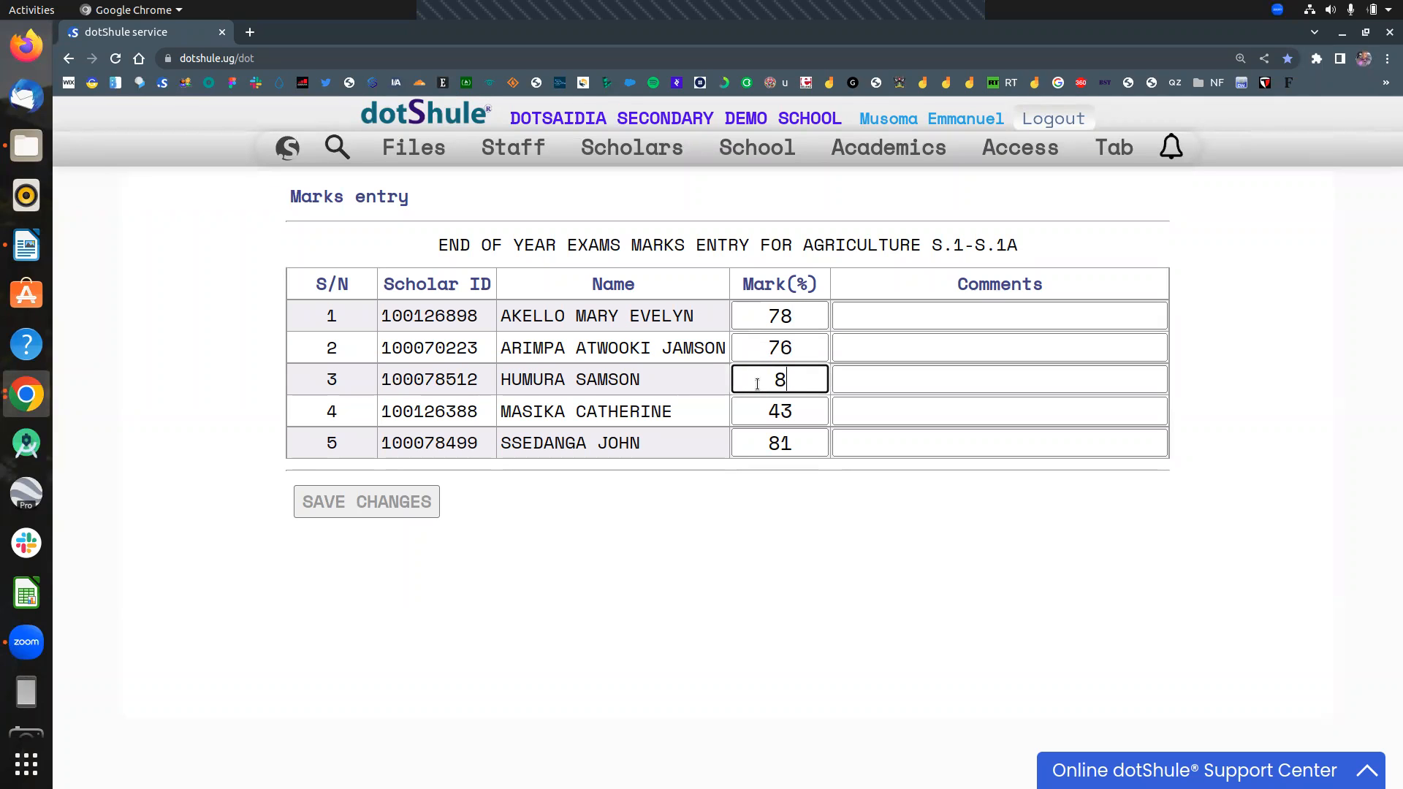
pyautogui.write('5')
pyautogui.click(803, 411)
pyautogui.doubleClick(757, 411)
pyautogui.write('91')
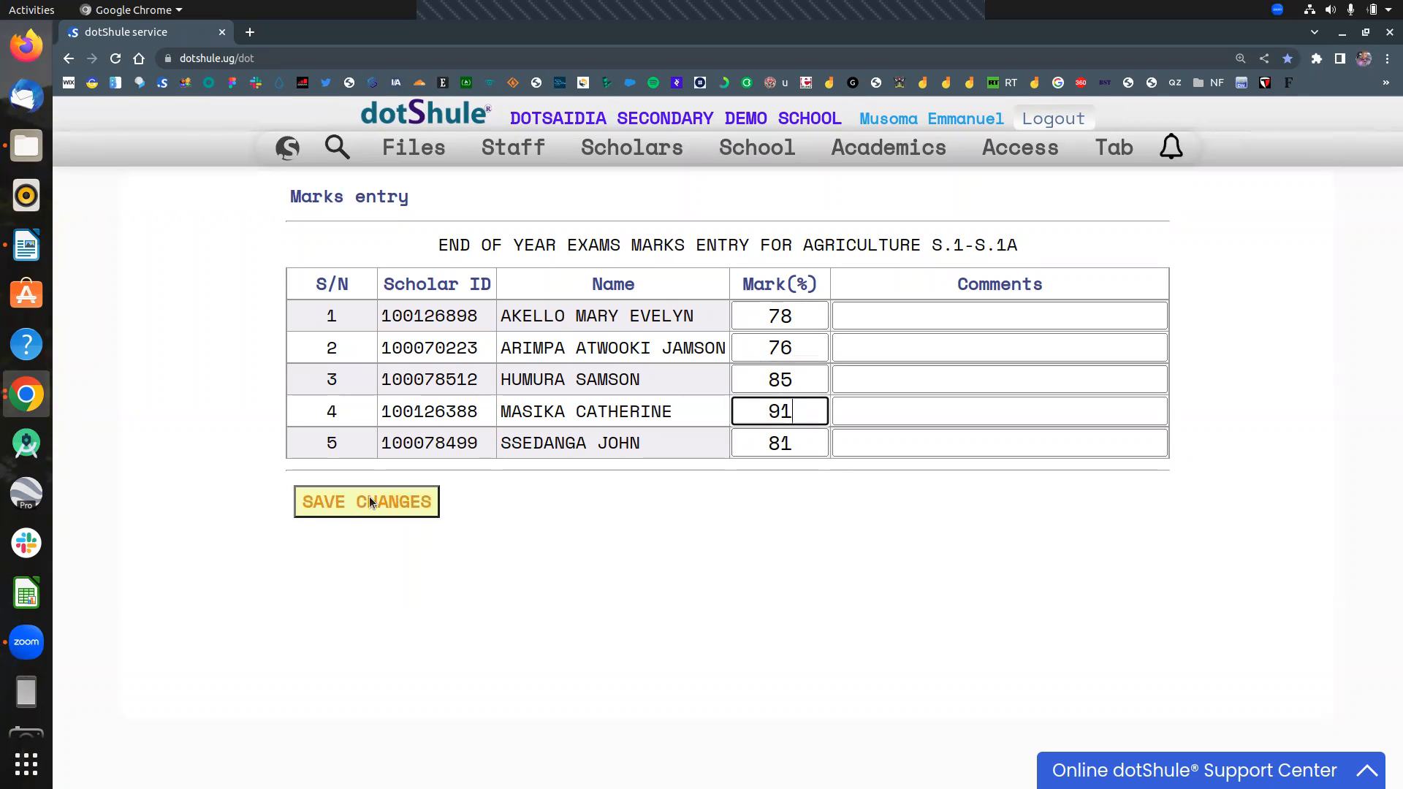
pyautogui.click(370, 498)
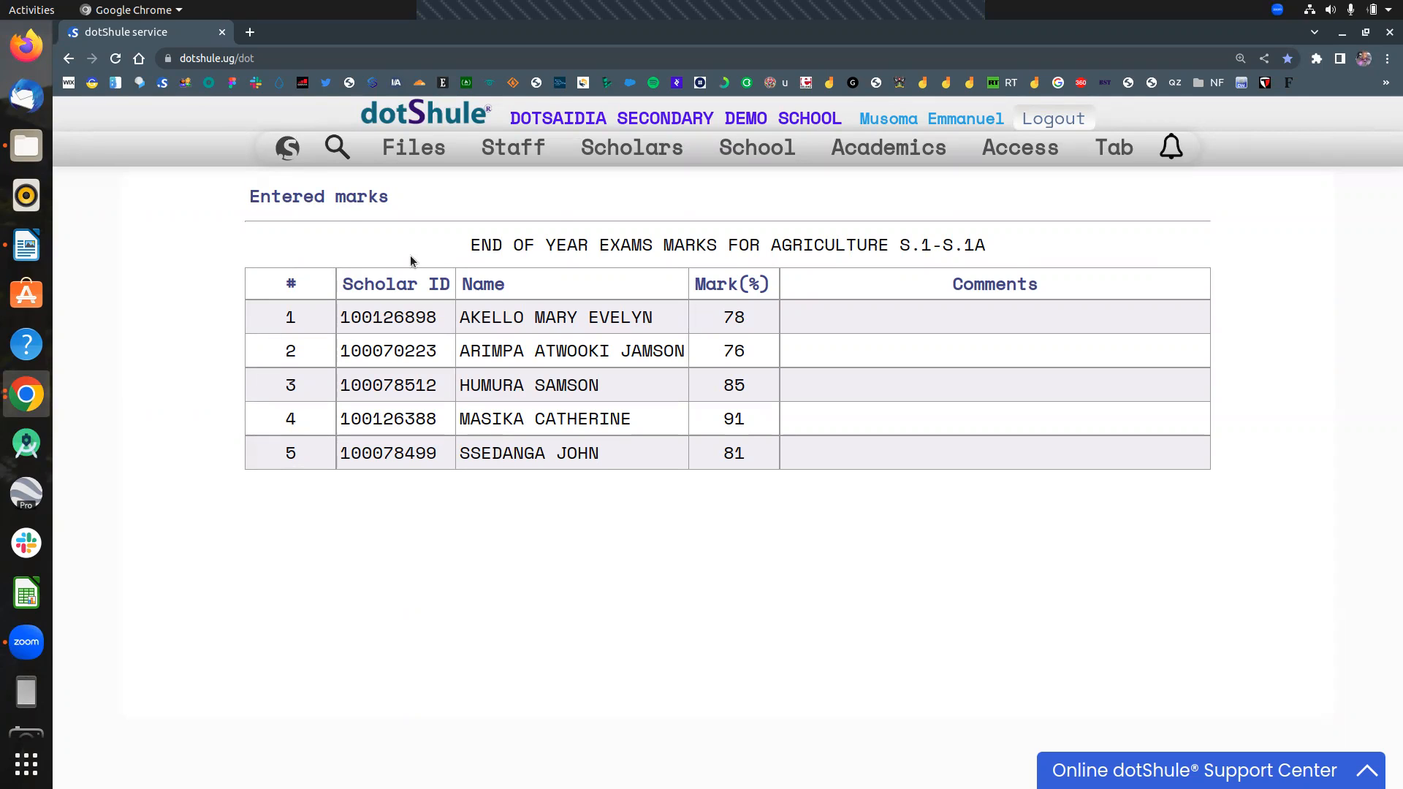
# Step: Return to the dashboard and open the class subjects marks entry progress form from the results features
pyautogui.moveTo(289, 148)
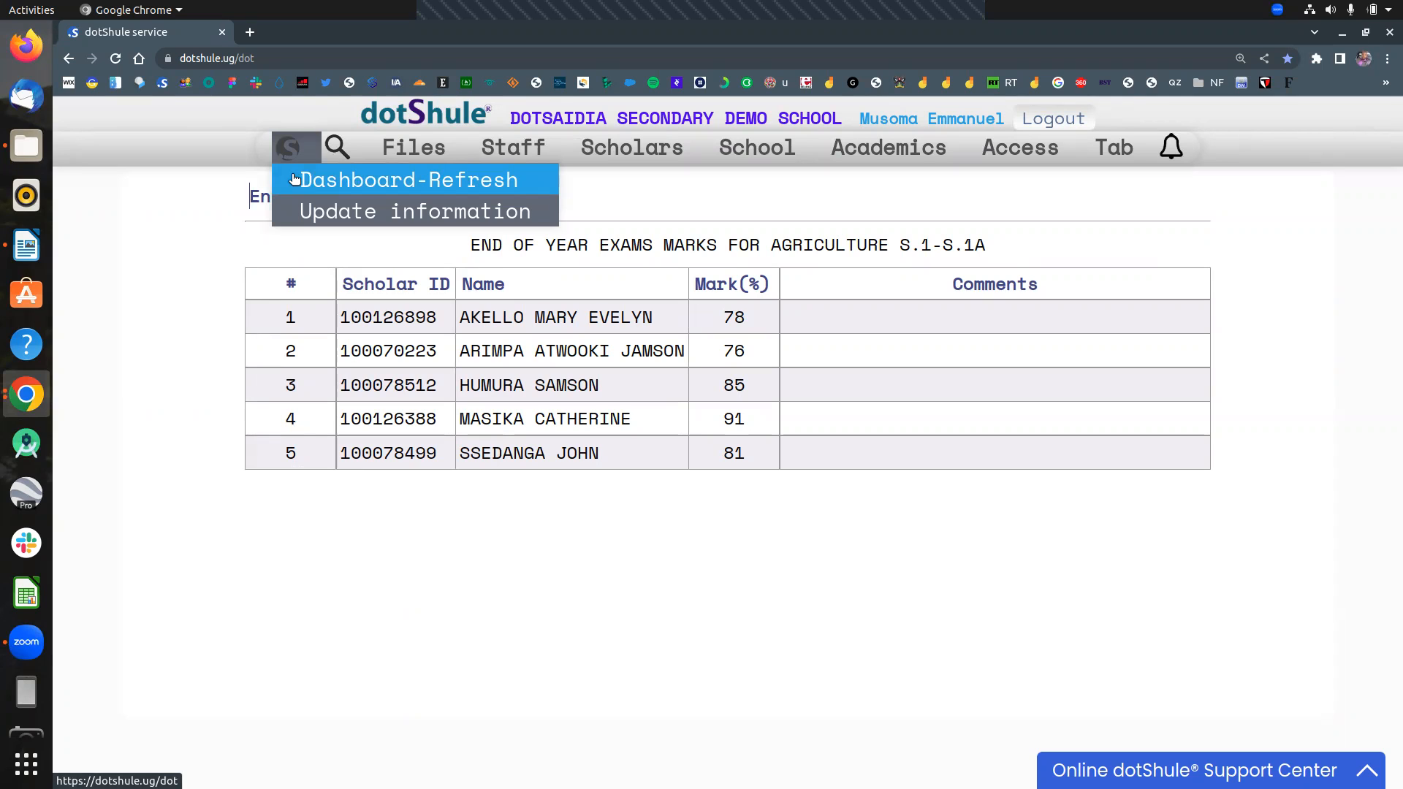
pyautogui.click(296, 180)
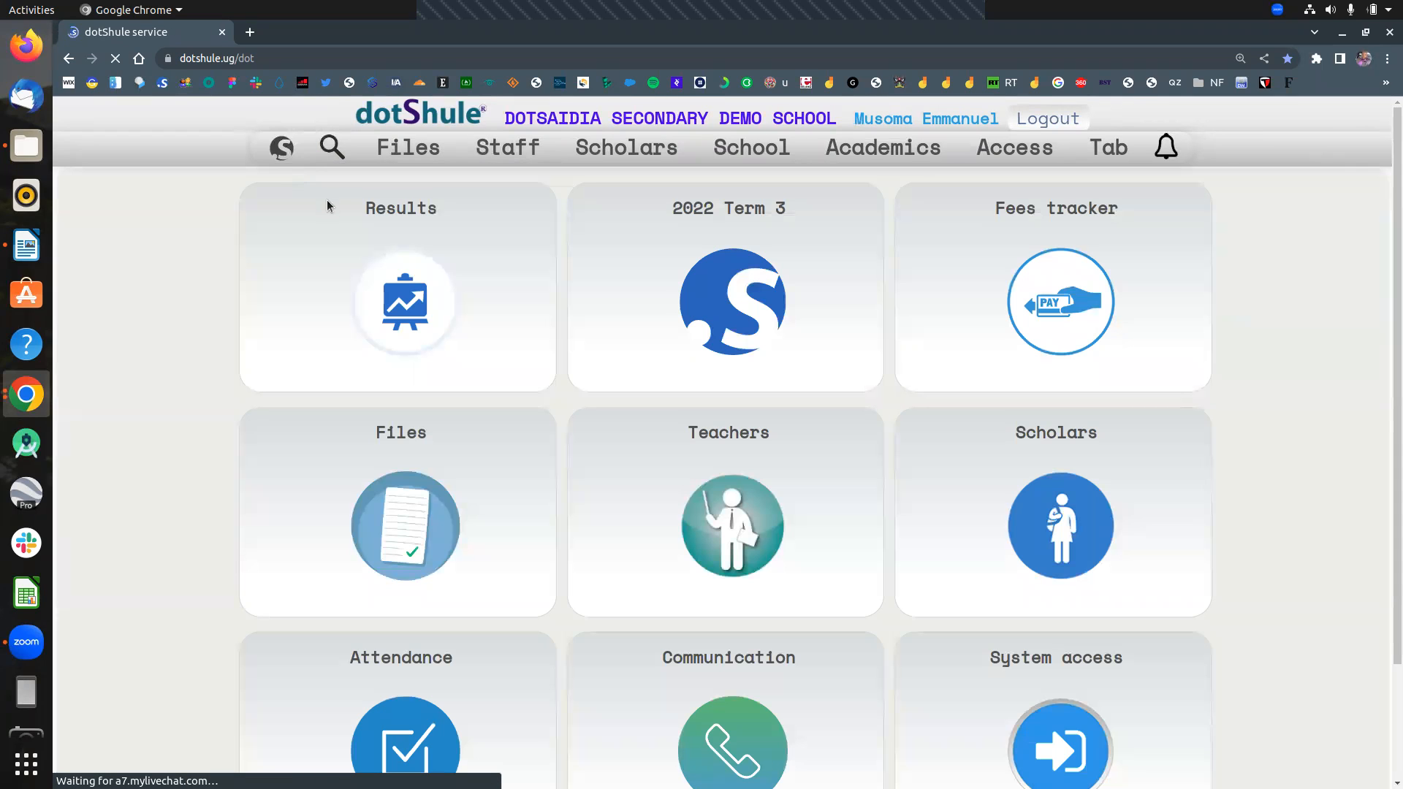
pyautogui.click(330, 208)
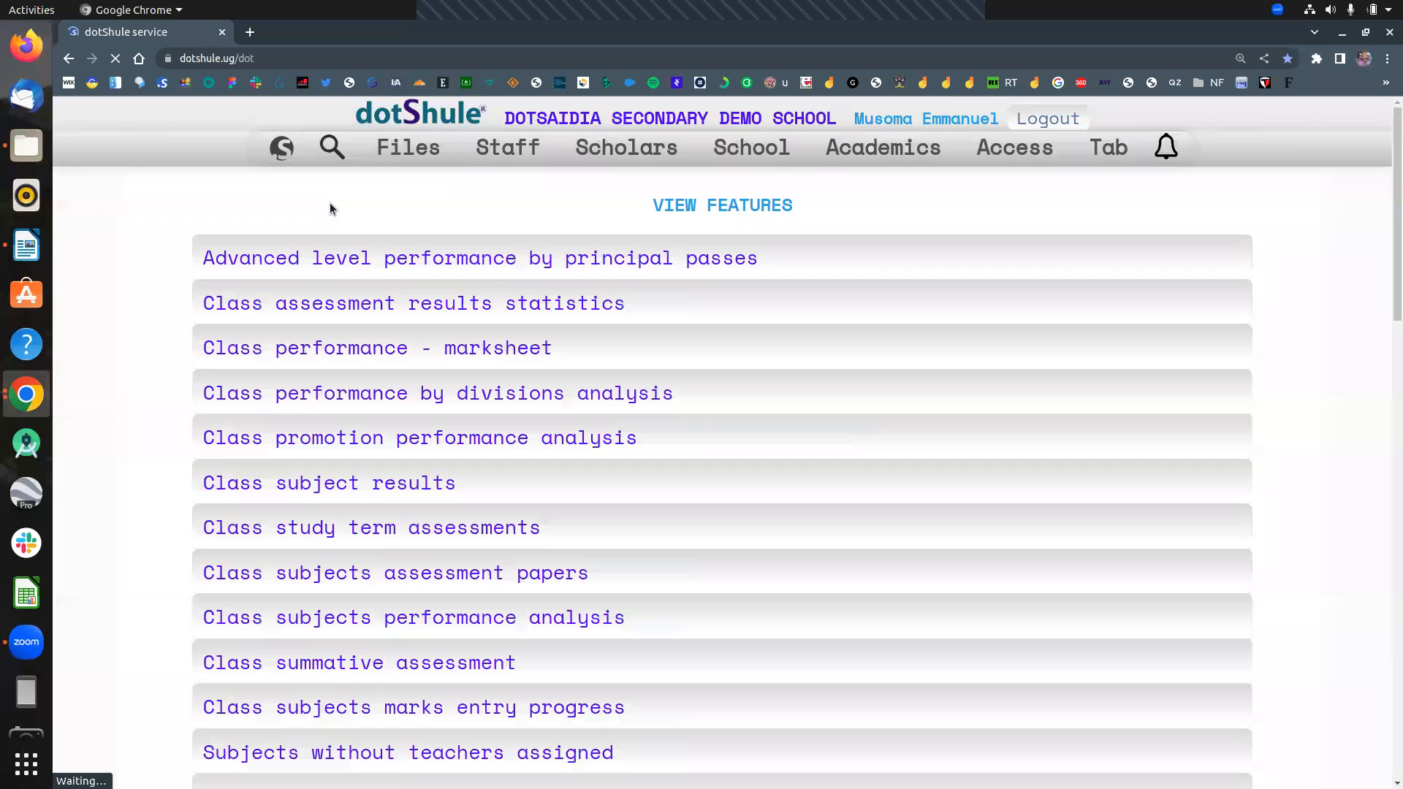
pyautogui.scroll(-1, 599, 336)
pyautogui.scroll(-2, 605, 337)
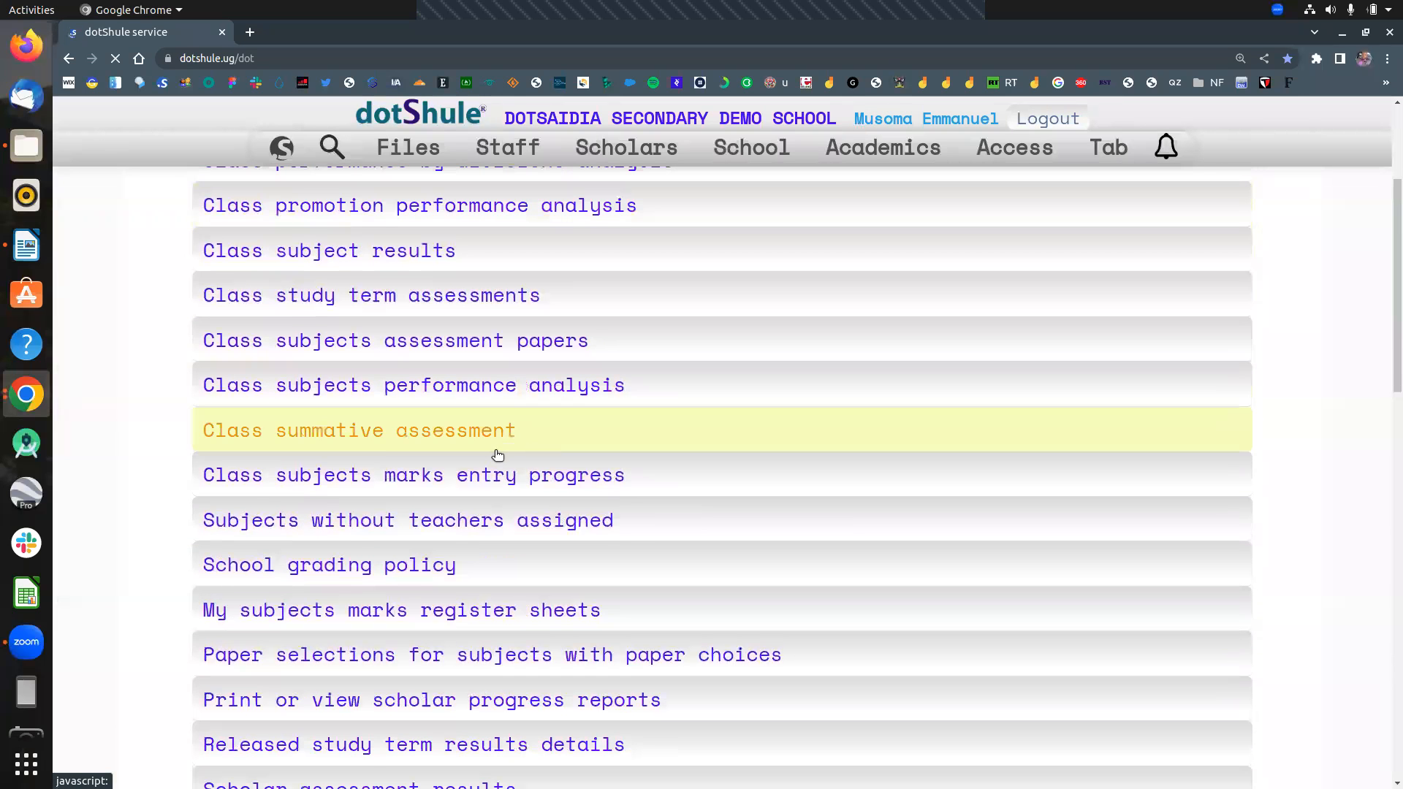
pyautogui.click(457, 479)
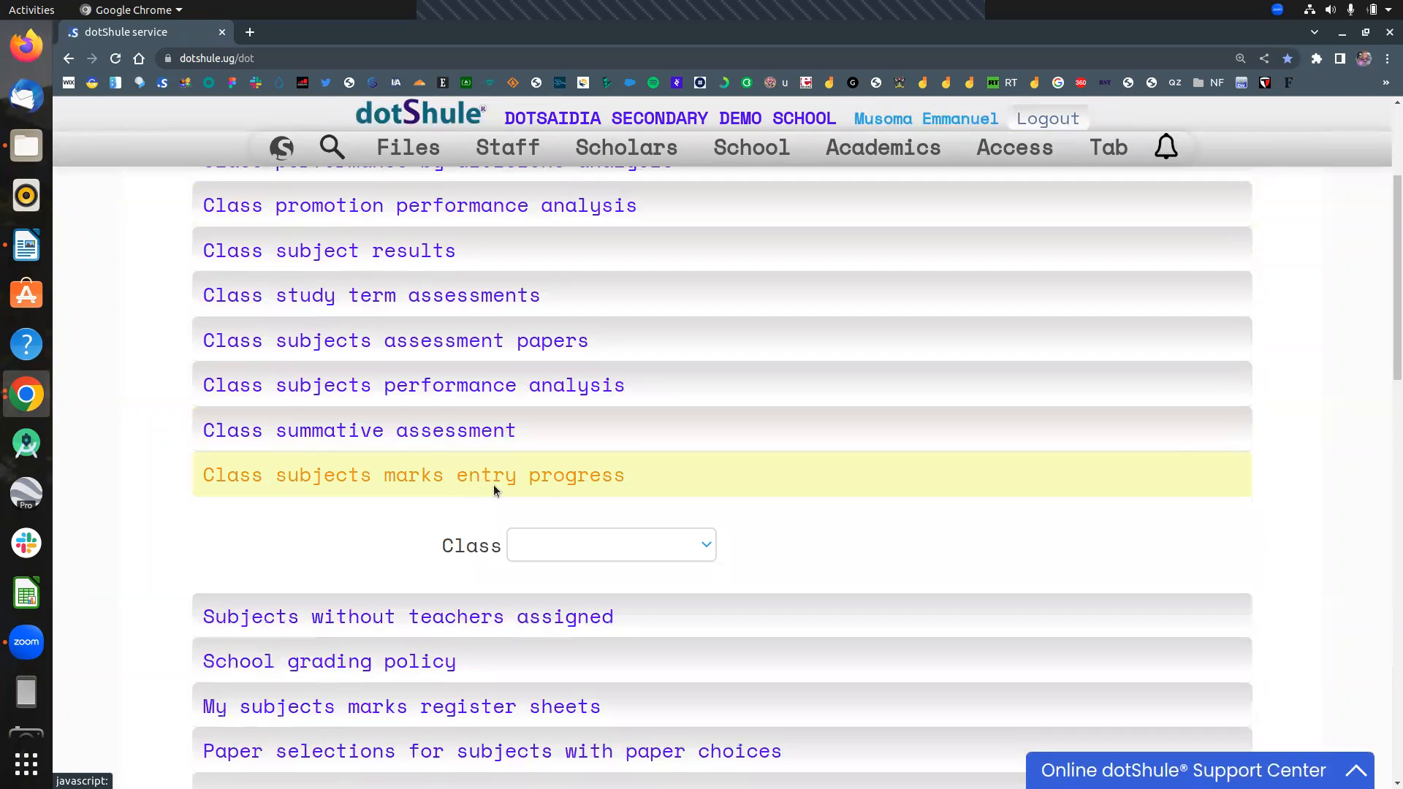
pyautogui.scroll(-3, 526, 467)
# Step: Display the marks entry progress for class S.1, category ASSESSMENTS and assessment END OF YEAR EXAMS
pyautogui.click(564, 429)
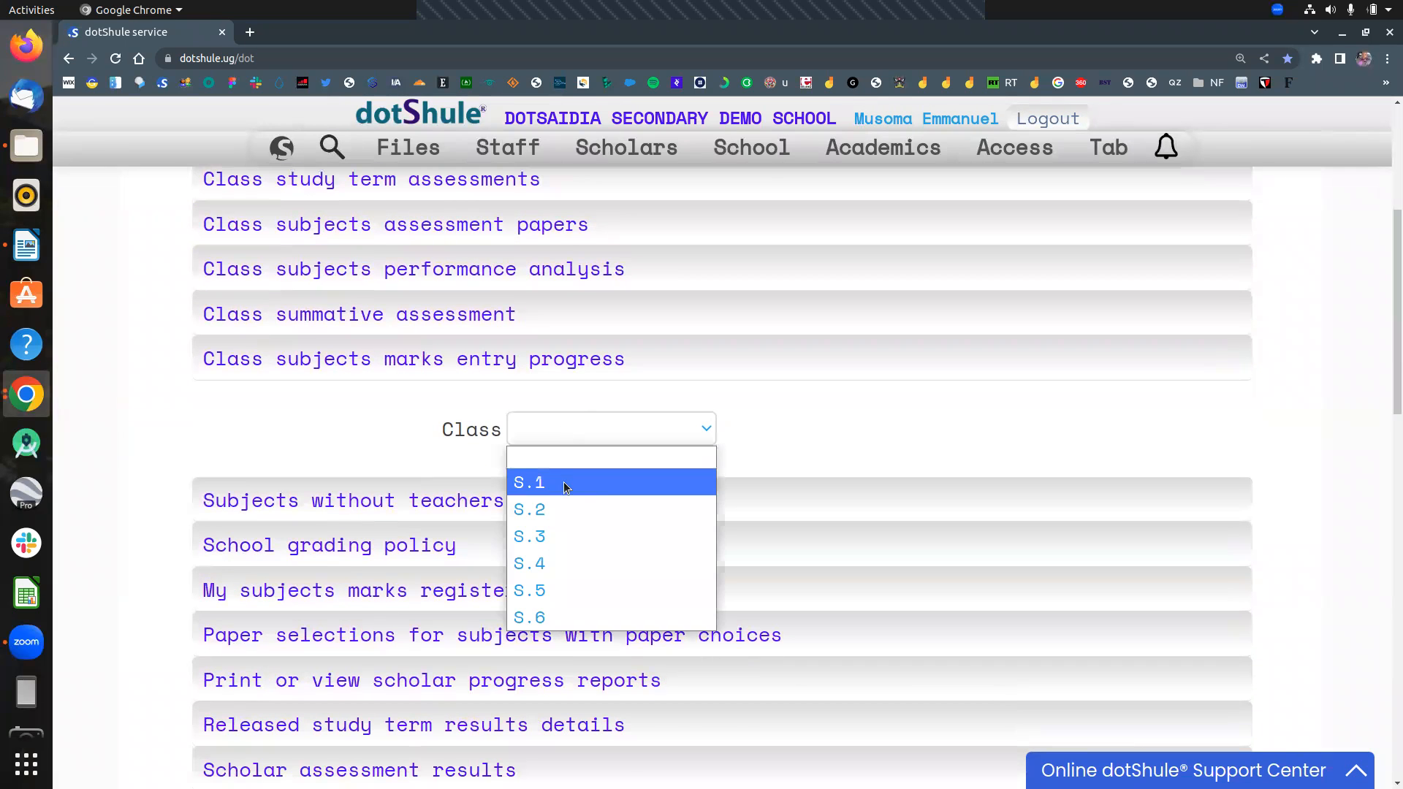
pyautogui.click(563, 481)
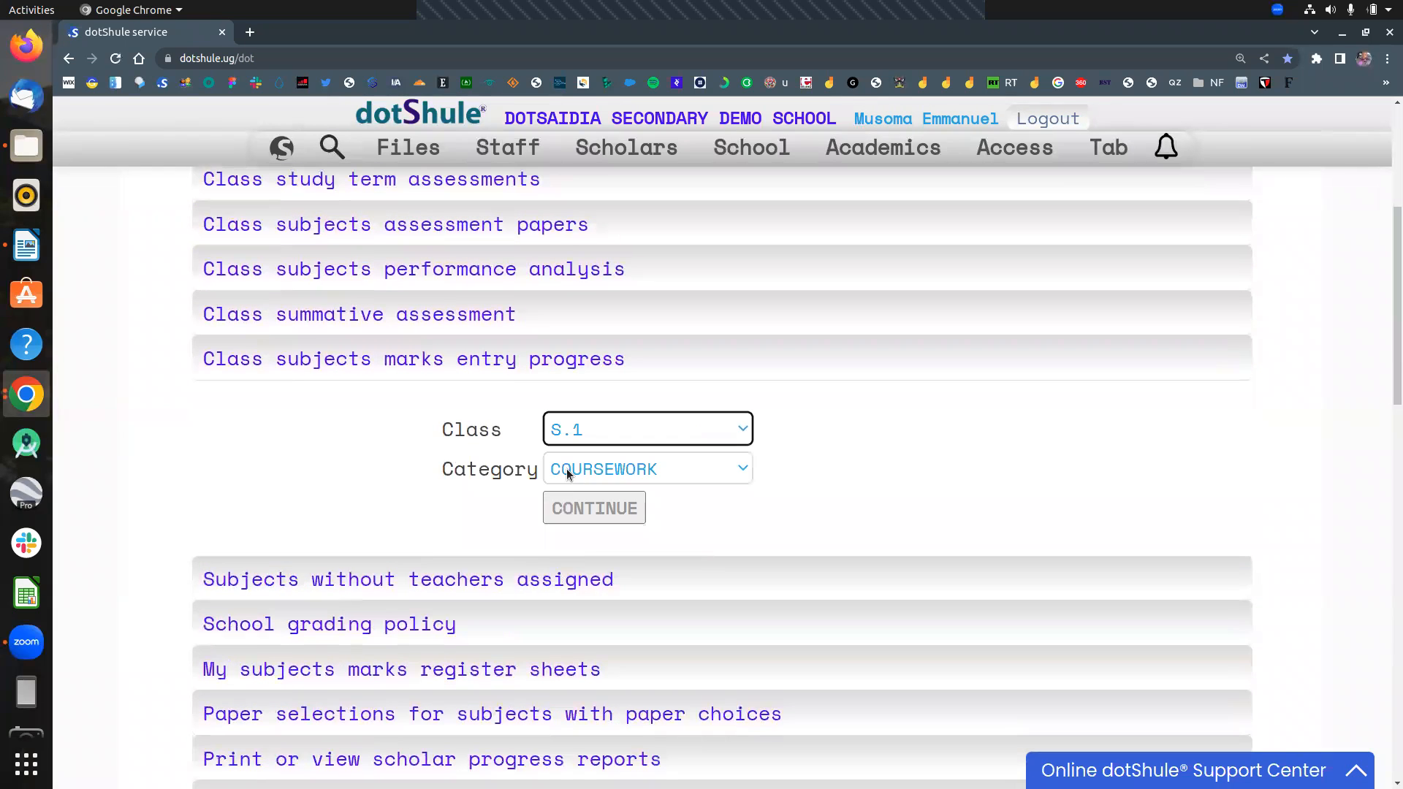
pyautogui.click(569, 474)
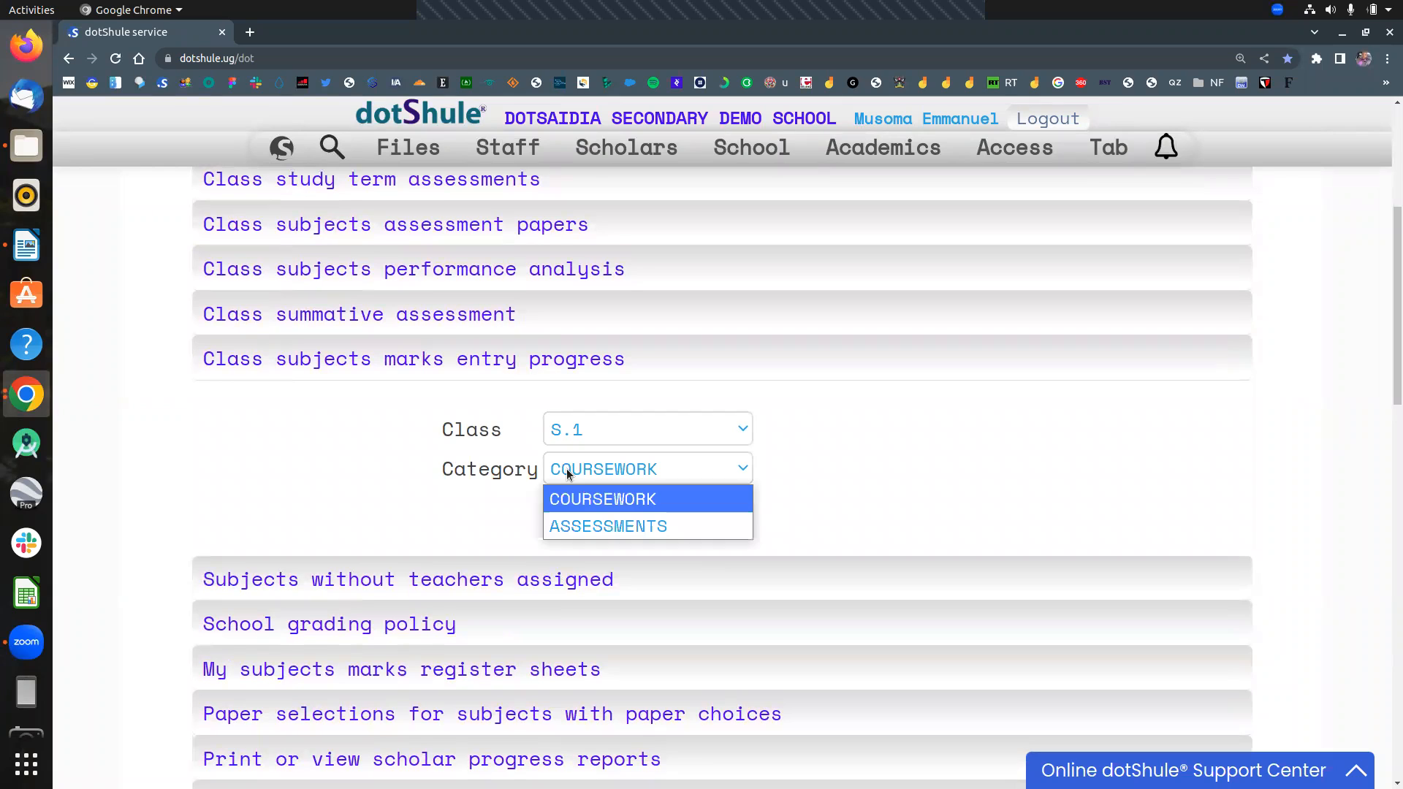
pyautogui.click(598, 520)
pyautogui.click(595, 507)
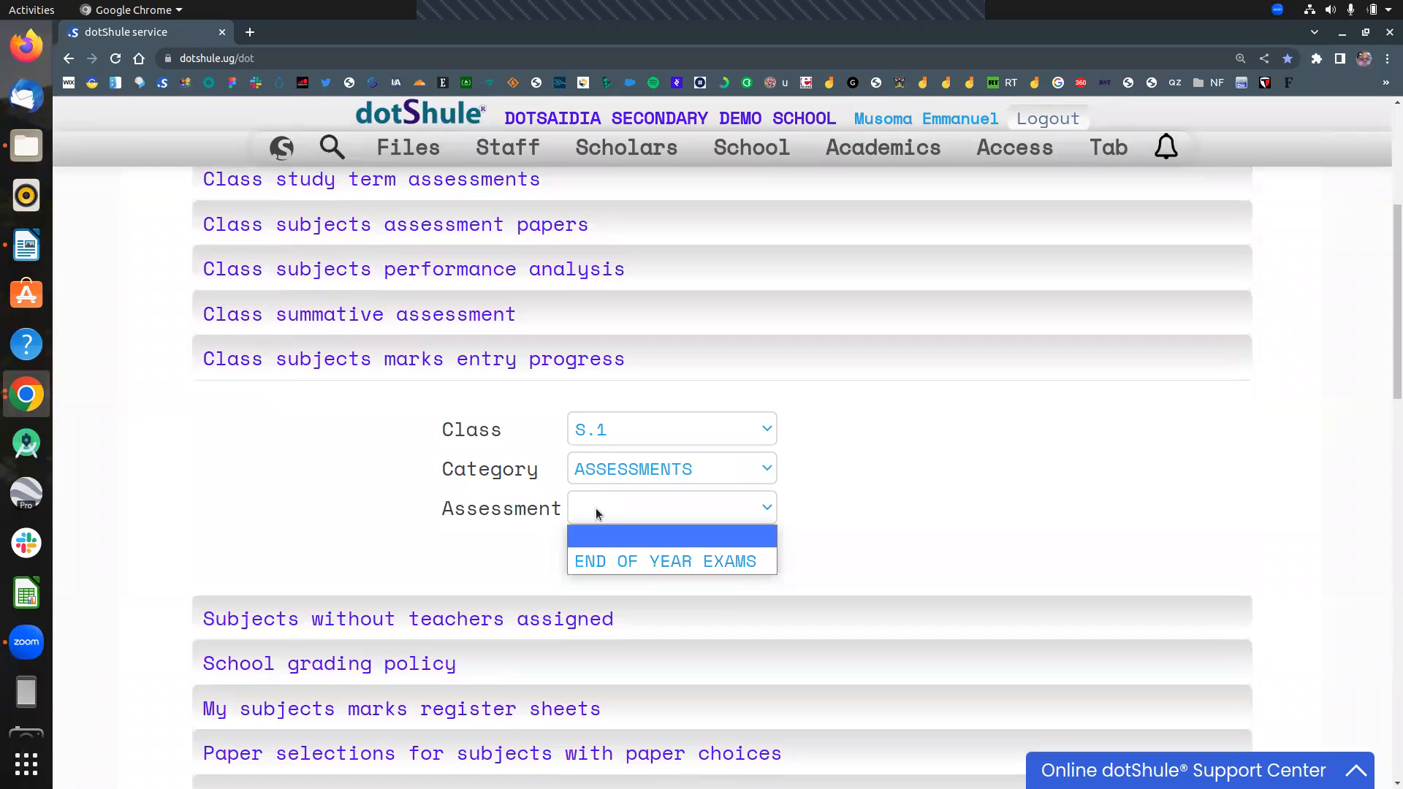
pyautogui.click(612, 559)
pyautogui.click(602, 545)
# Step: Leave the marks entry progress report and return to the dashboard
pyautogui.scroll(5, 602, 546)
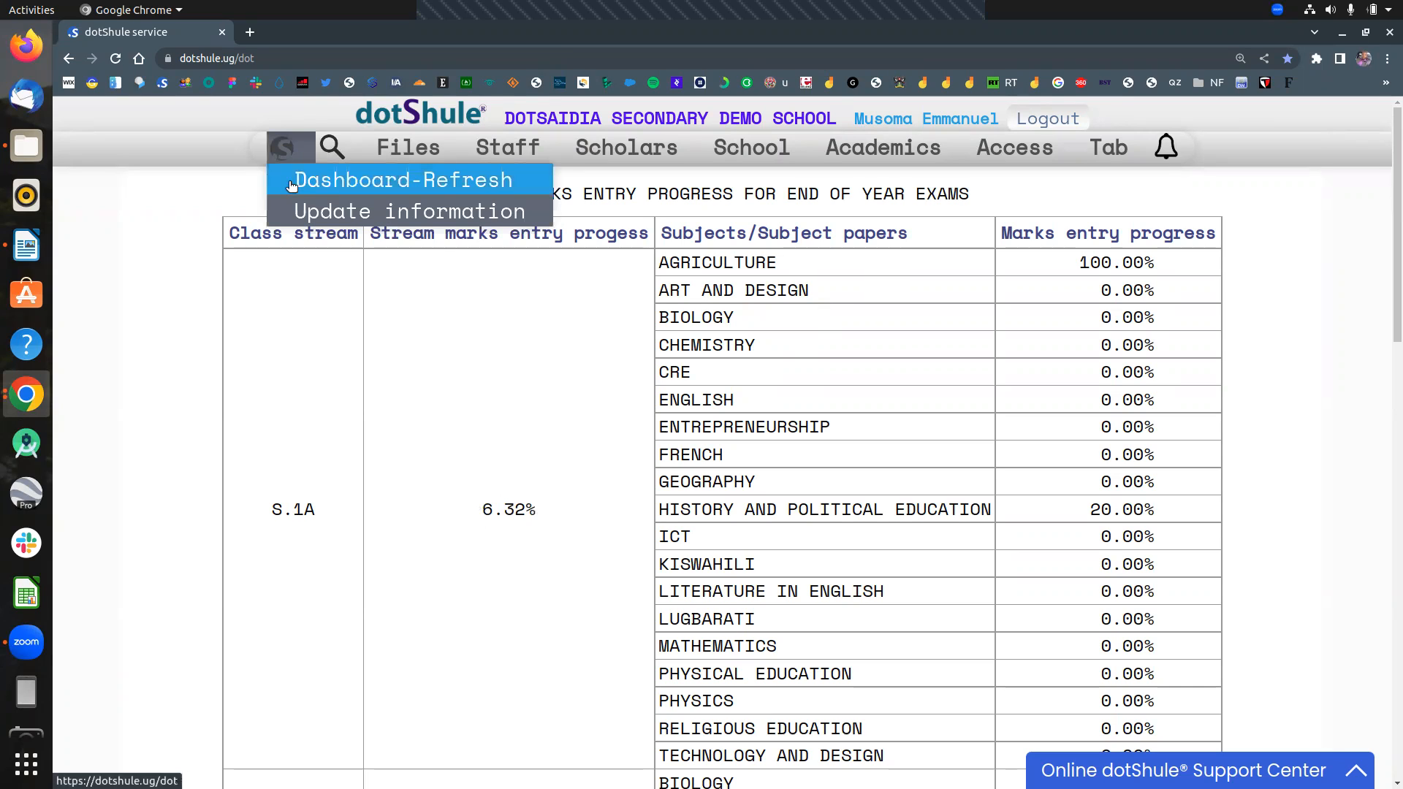
pyautogui.click(292, 184)
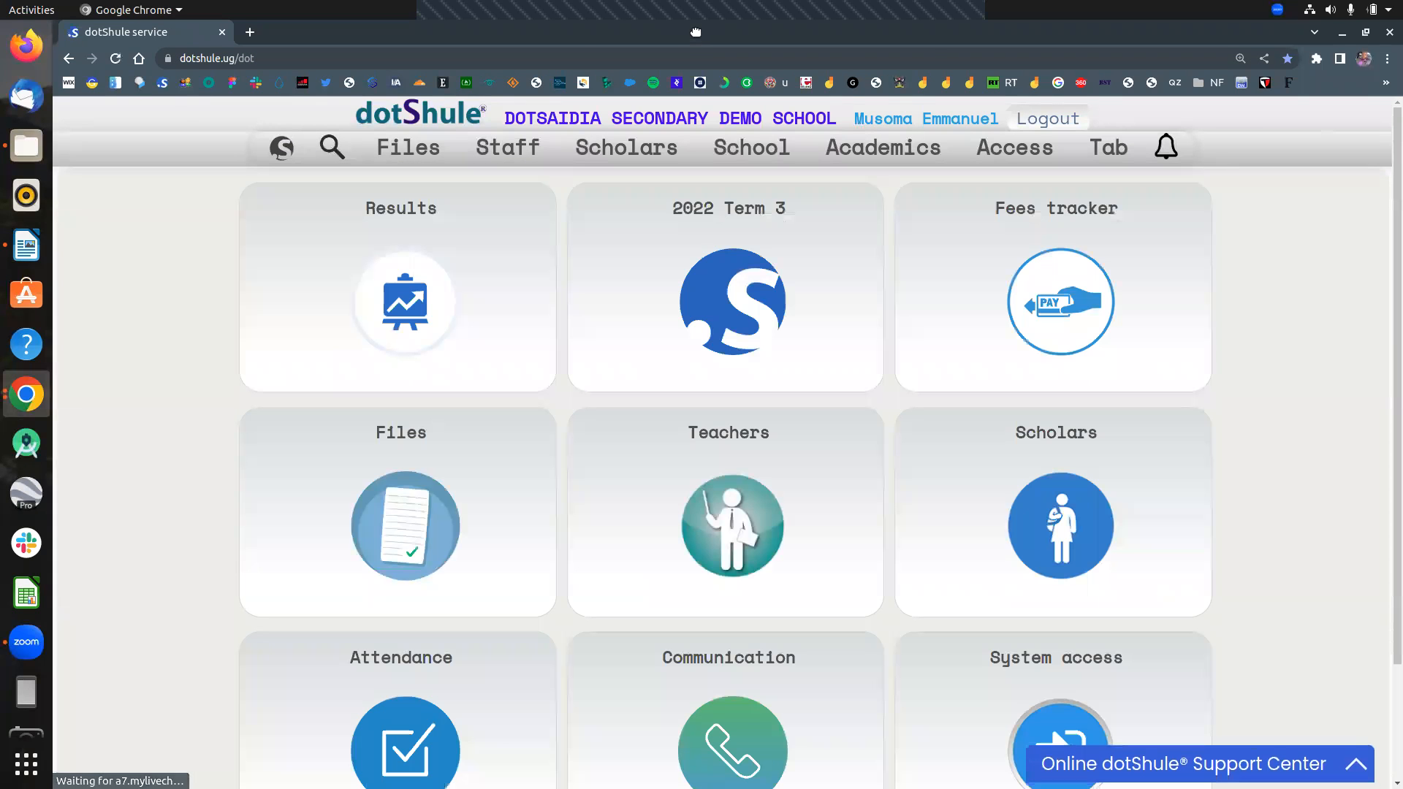
pyautogui.click(926, 48)
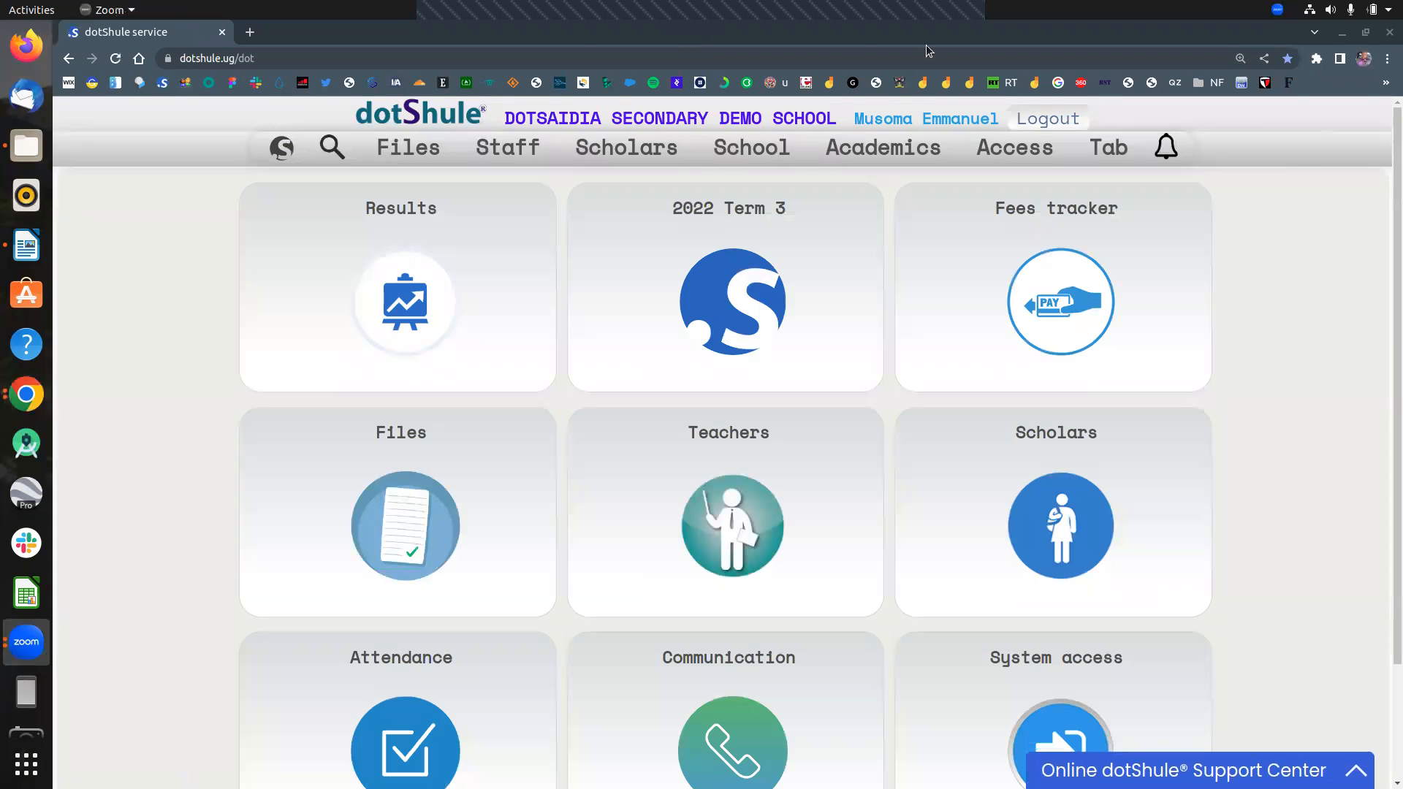